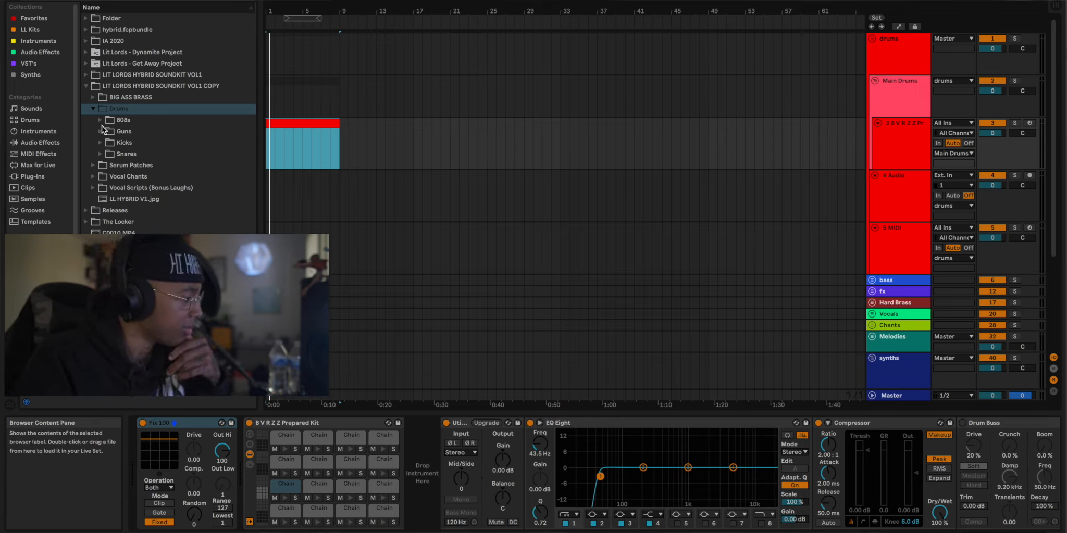
Load Bootlicker Kick.wav from the Kicks folder onto the first pad in the drum rack's lowest row.
left_click(101, 142)
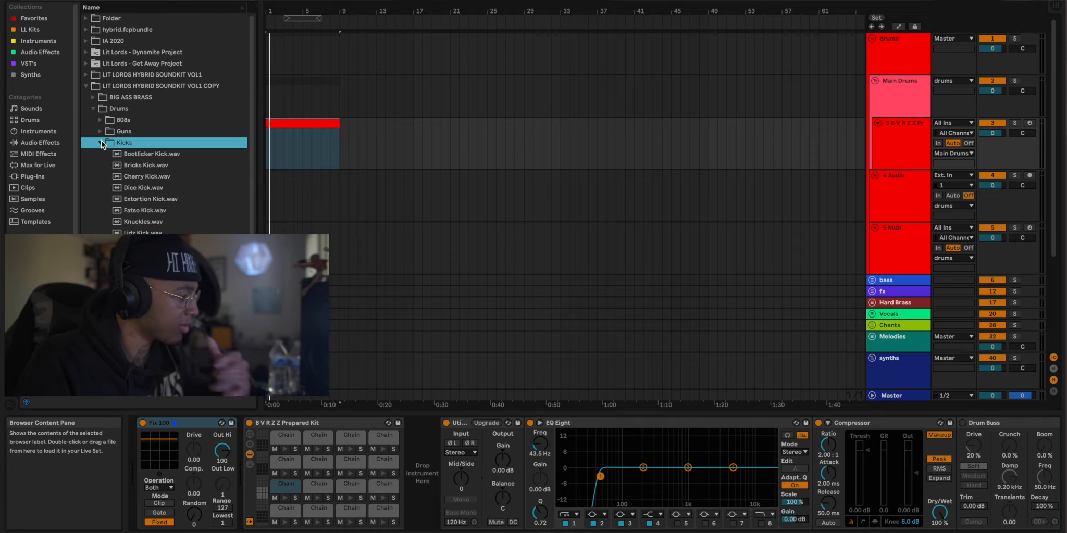
left_click(125, 154)
left_click_drag(138, 155, 288, 525)
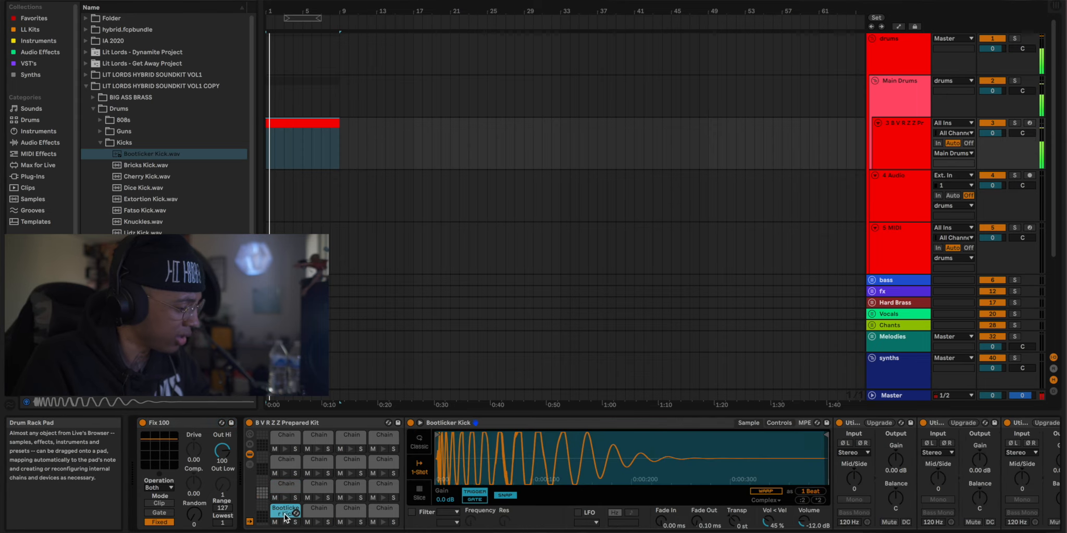
Trim the tail off the Bootlicker Kick sample, lower its first Utility gain to -4 dB and preview it.
scroll(525, 482, "right", 8)
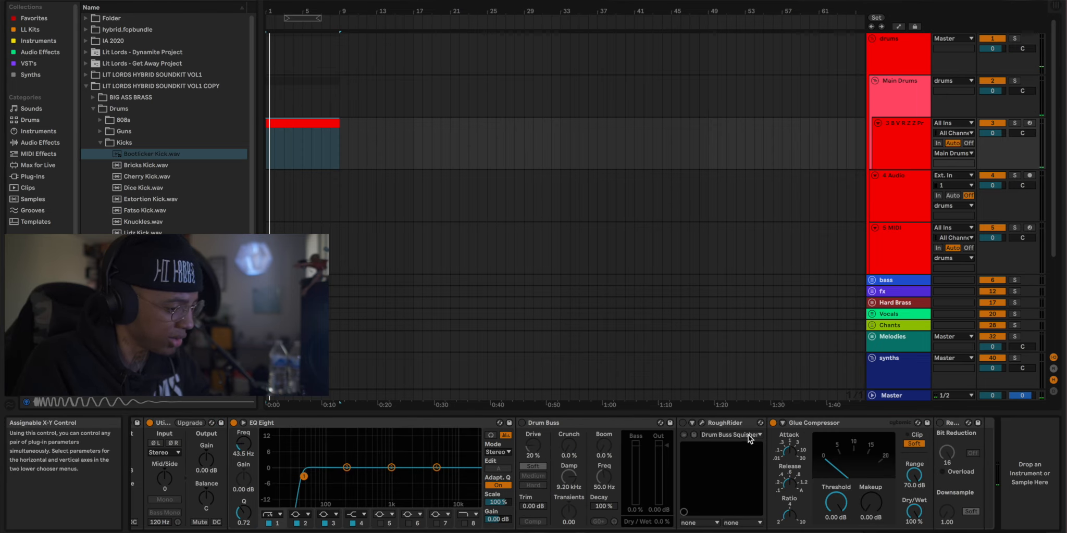
scroll(758, 440, "left", 8)
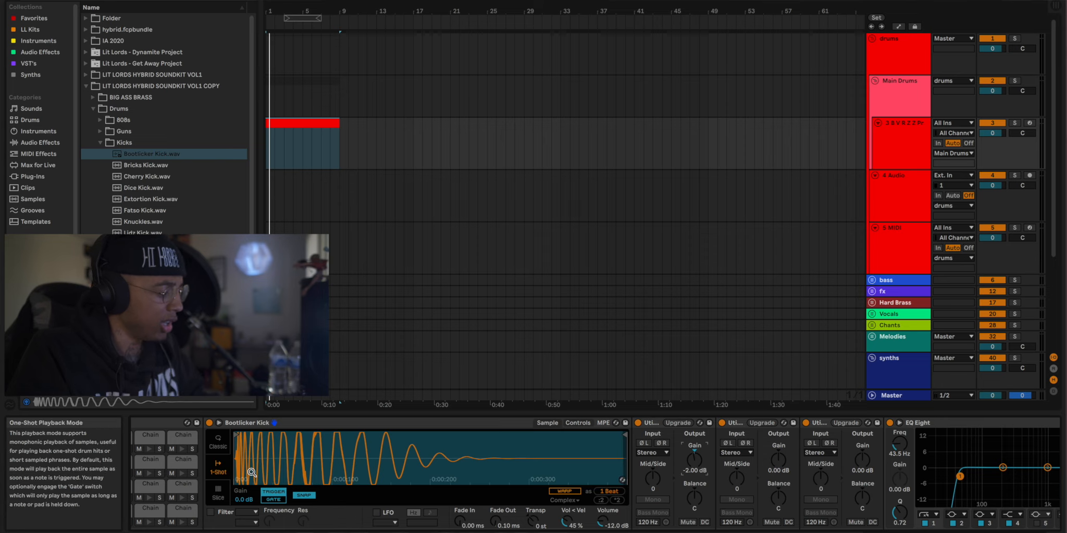
scroll(313, 495, "left", 5)
left_click(287, 522)
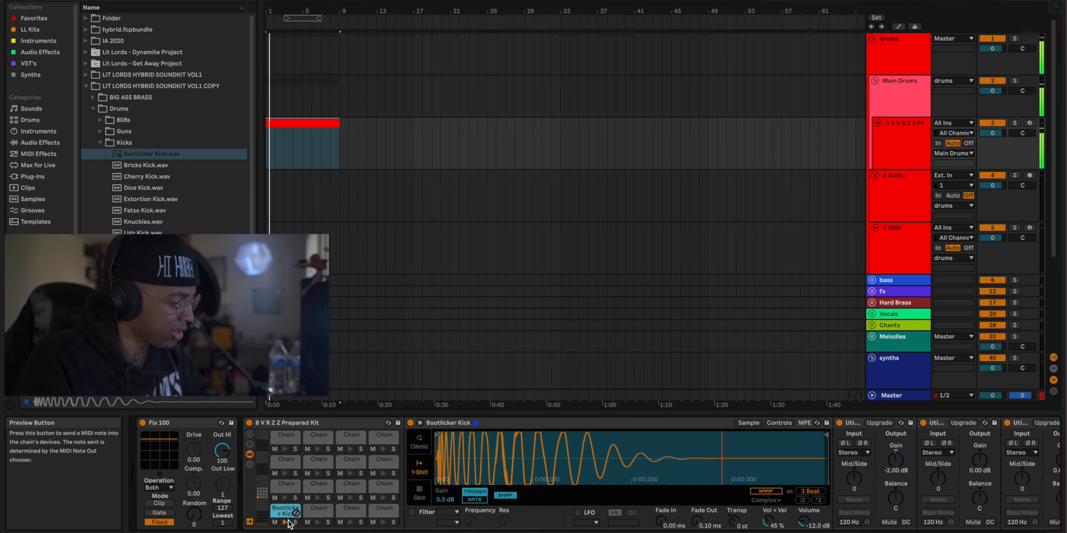
left_click_drag(824, 438, 703, 434)
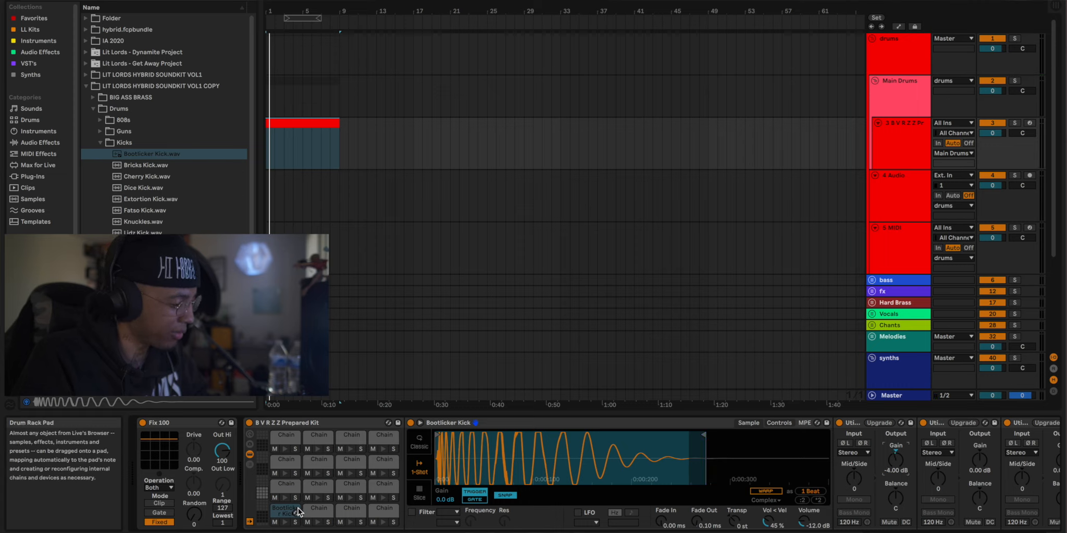
left_click(286, 523)
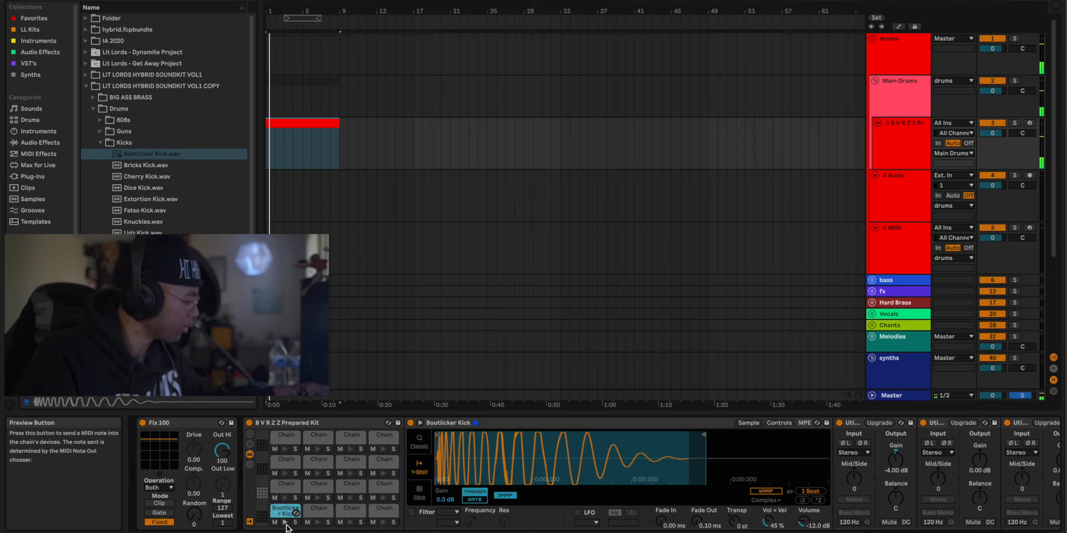
Audition samples in the Snares folder and load FAX SNARE.wav onto the pad beside the kick.
left_click(99, 143)
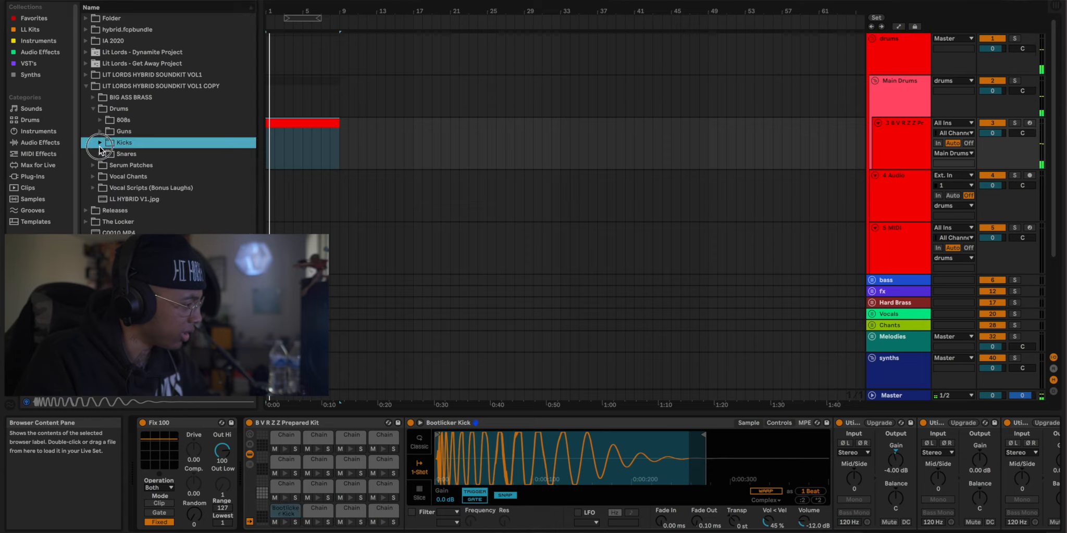
left_click(101, 154)
left_click(122, 166)
left_click(130, 176)
left_click(135, 188)
left_click(134, 177)
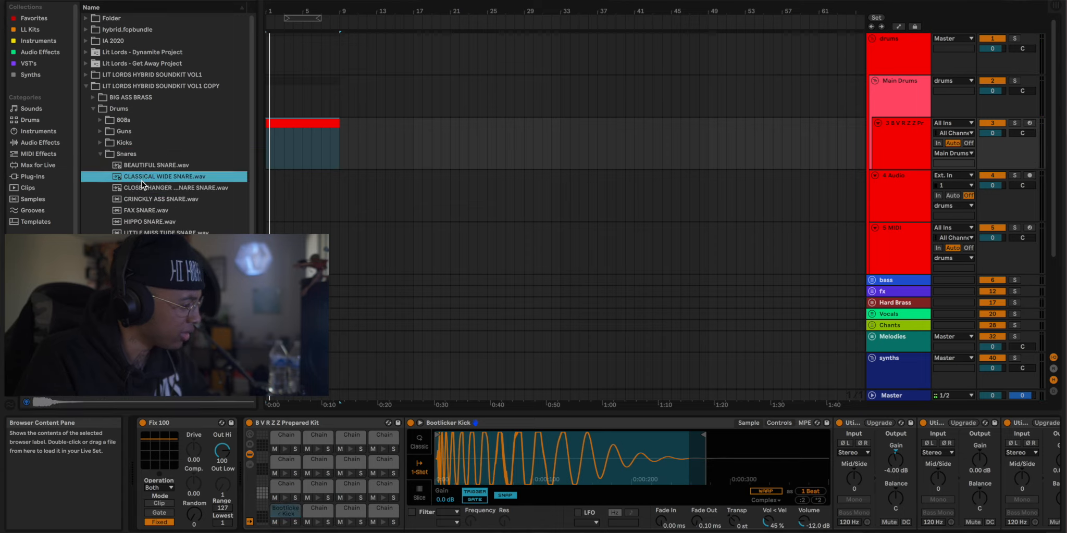
left_click(142, 199)
left_click(144, 210)
left_click_drag(148, 211, 320, 513)
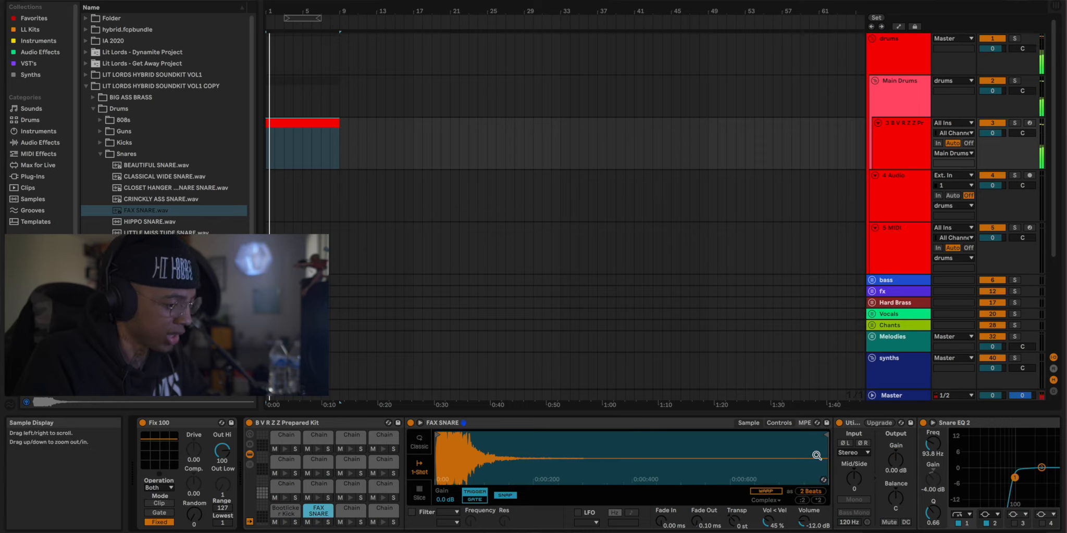
Lower the FAX SNARE Utility gain to -4 dB and boost its EQ by about 5.6 dB at 9.79 kHz.
left_click_drag(895, 459, 894, 465)
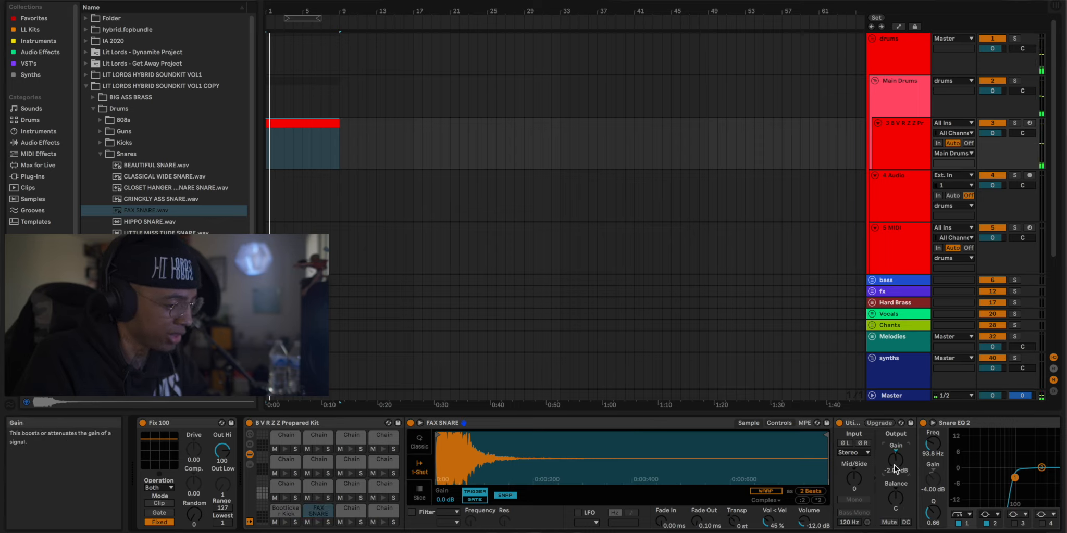
left_click(315, 511)
scroll(584, 467, "right", 4)
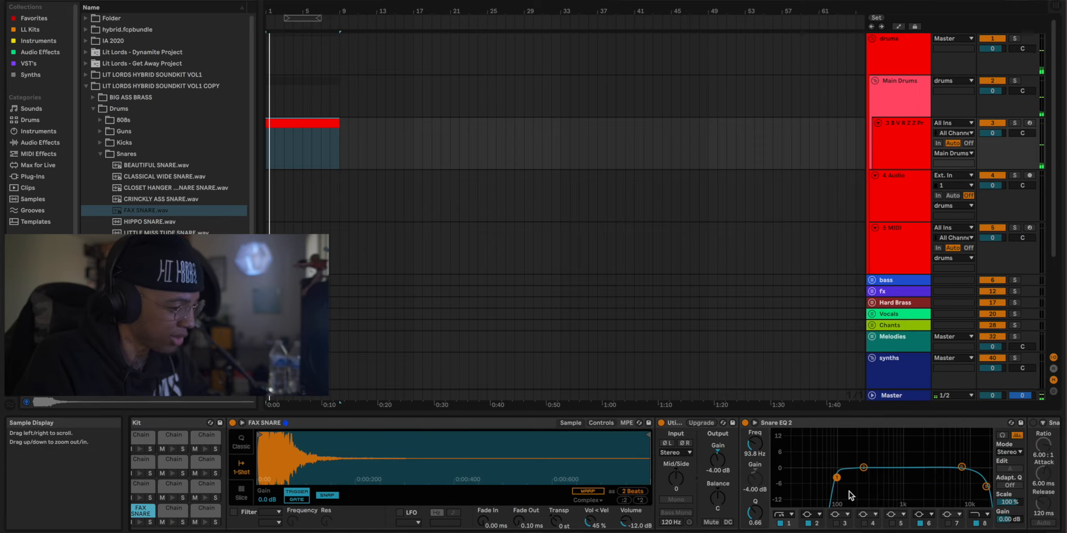
left_click_drag(962, 467, 966, 457)
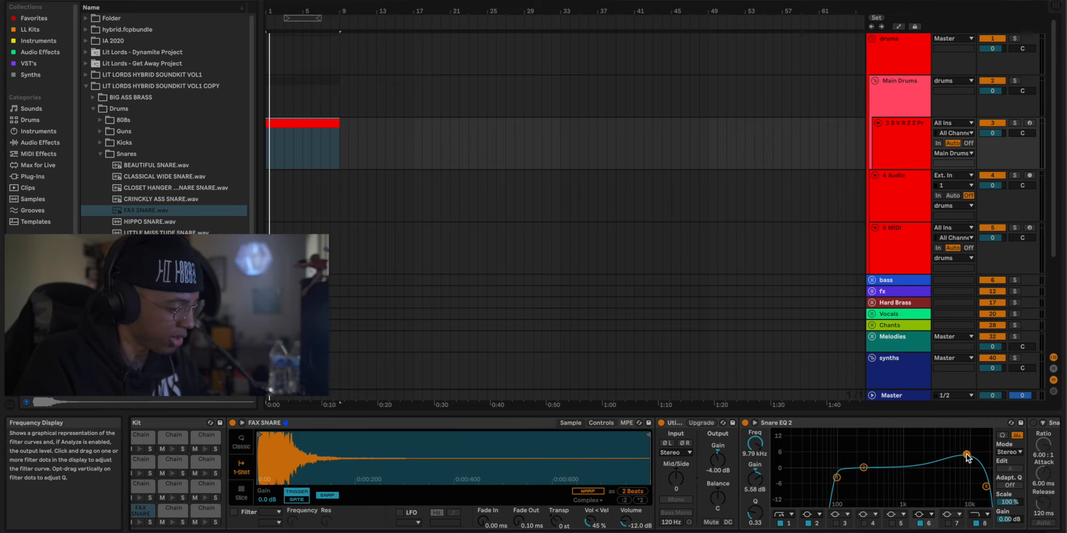
scroll(967, 457, "left", 4)
left_click(318, 522)
Load LITTLE MISS TUDE SNARE.wav onto the third pad in the second row of the drum rack and preview it.
left_click(162, 236)
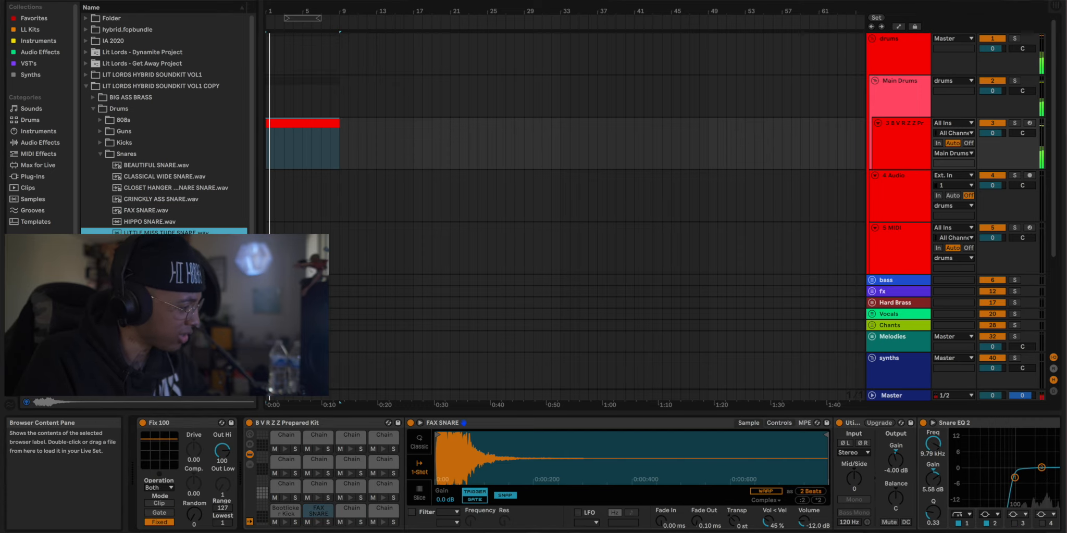
left_click_drag(161, 233, 349, 459)
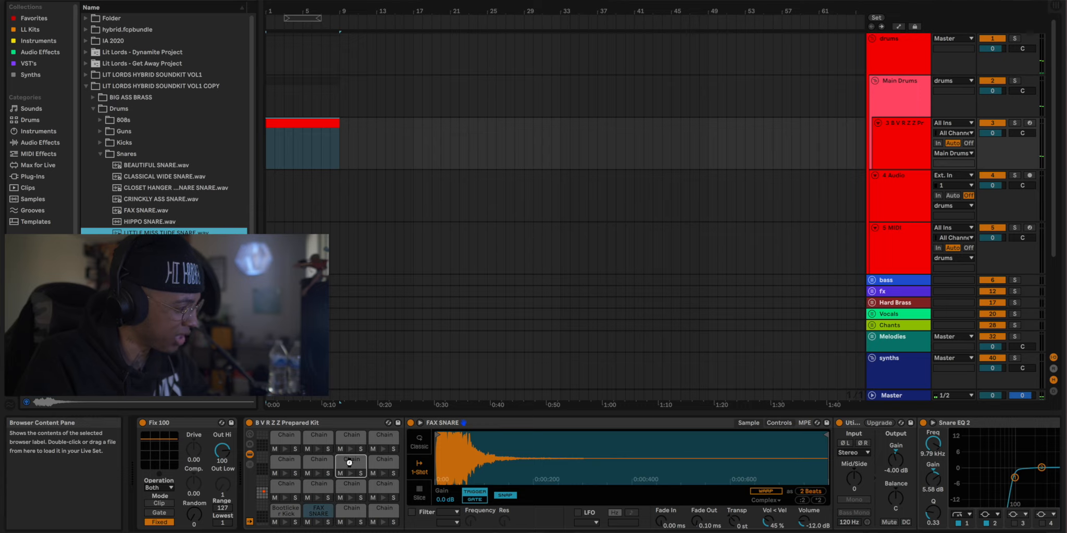
left_click(351, 474)
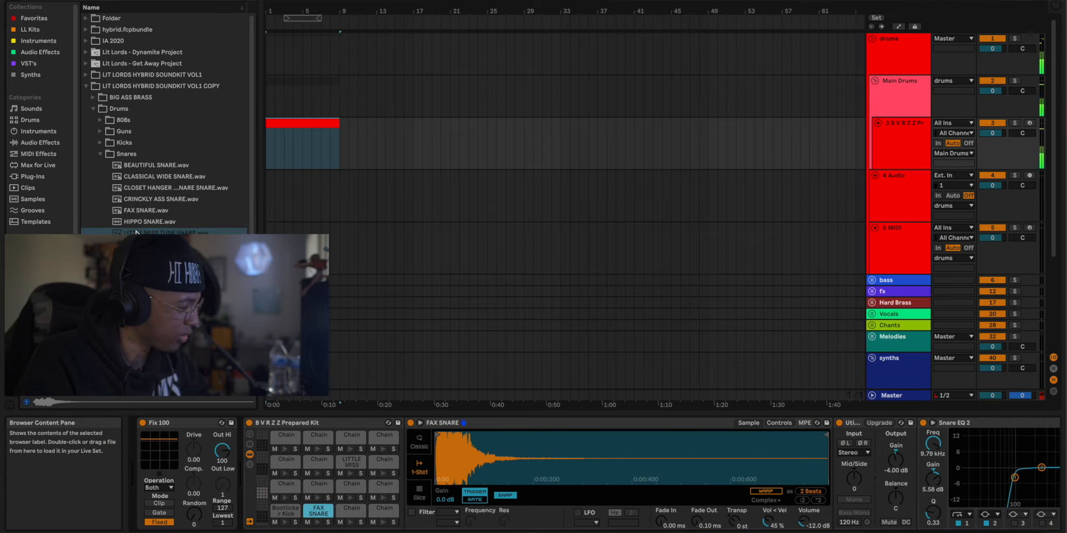
Load SIMPLEST SHIT SNARE onto the pad beside LITTLE MISS TUDE SNARE and lower its Utility gain to -2 dB.
left_click(161, 245)
key("Down")
key("Down")
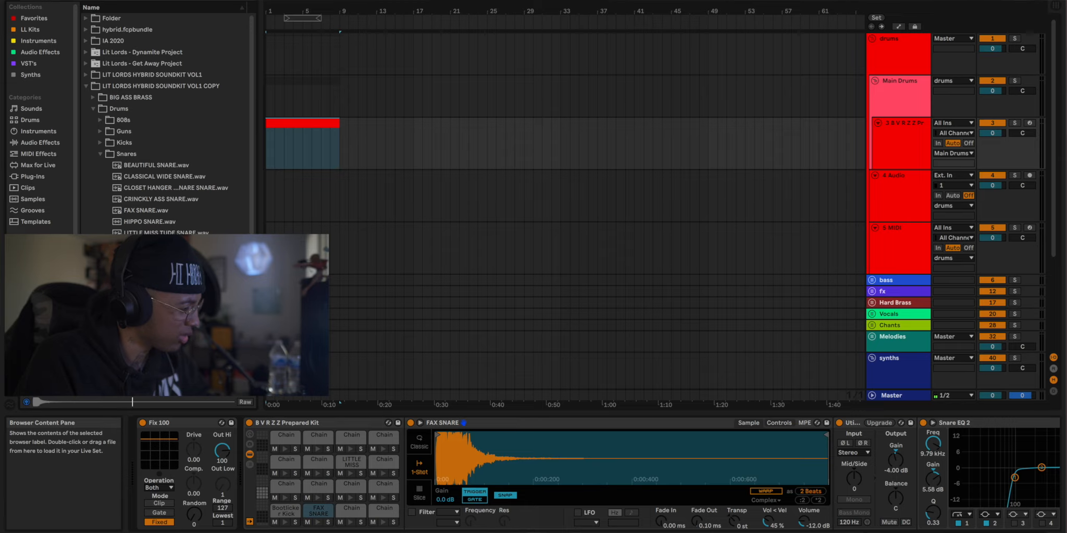
left_click_drag(161, 268, 382, 474)
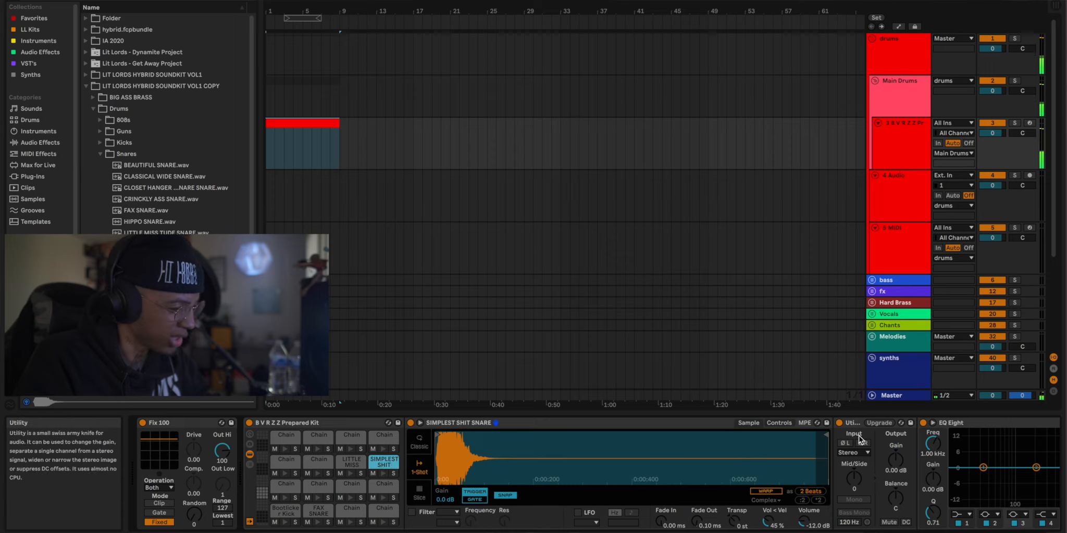
left_click_drag(894, 452, 895, 458)
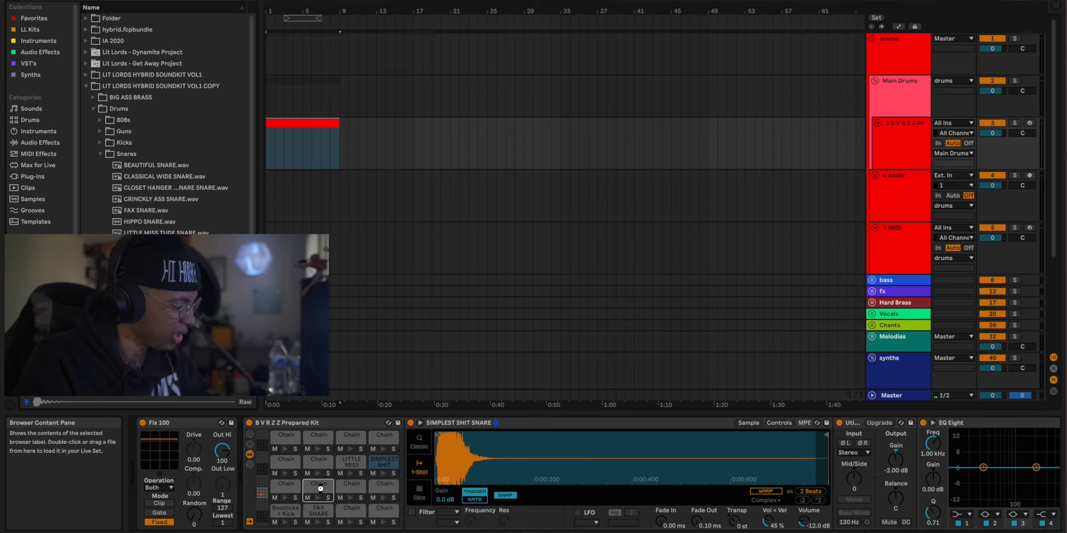
Load THE MF SNARE onto the pad above FAX SNARE, with Utility gain at -4 dB and an EQ low cut at 156 Hz.
left_click_drag(320, 491, 320, 490)
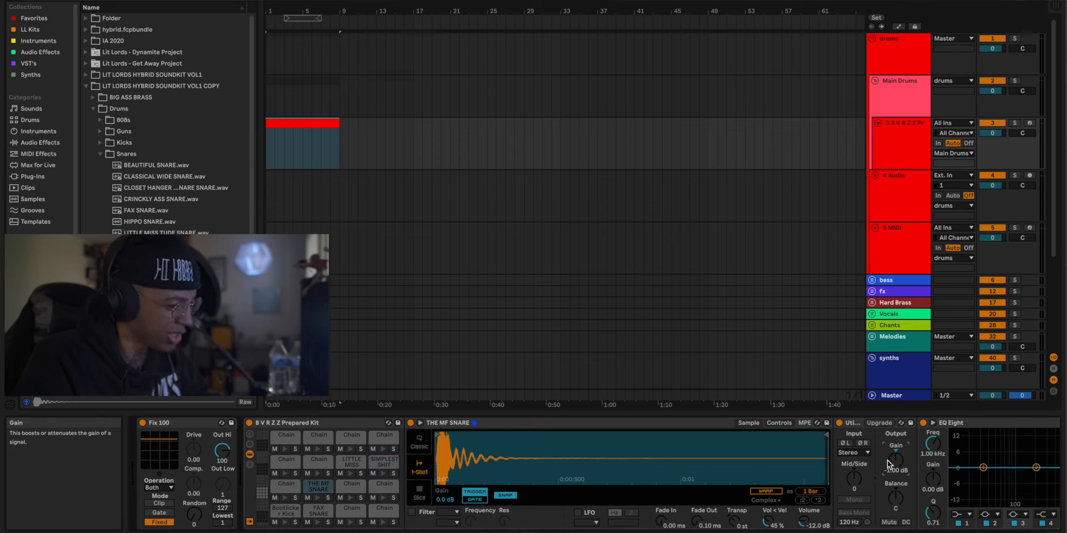
left_click(961, 515)
left_click(961, 446)
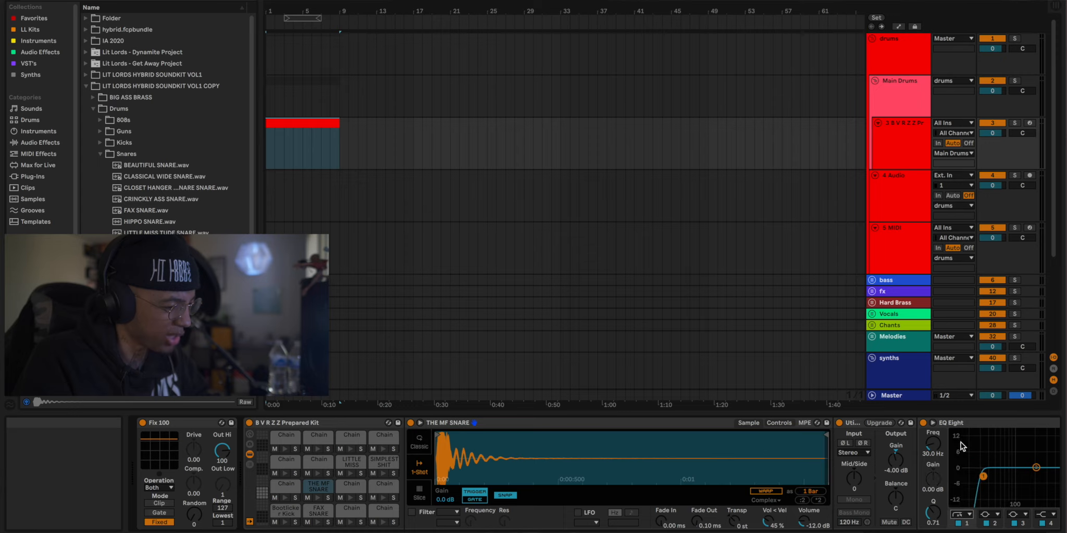
left_click_drag(983, 474, 1029, 476)
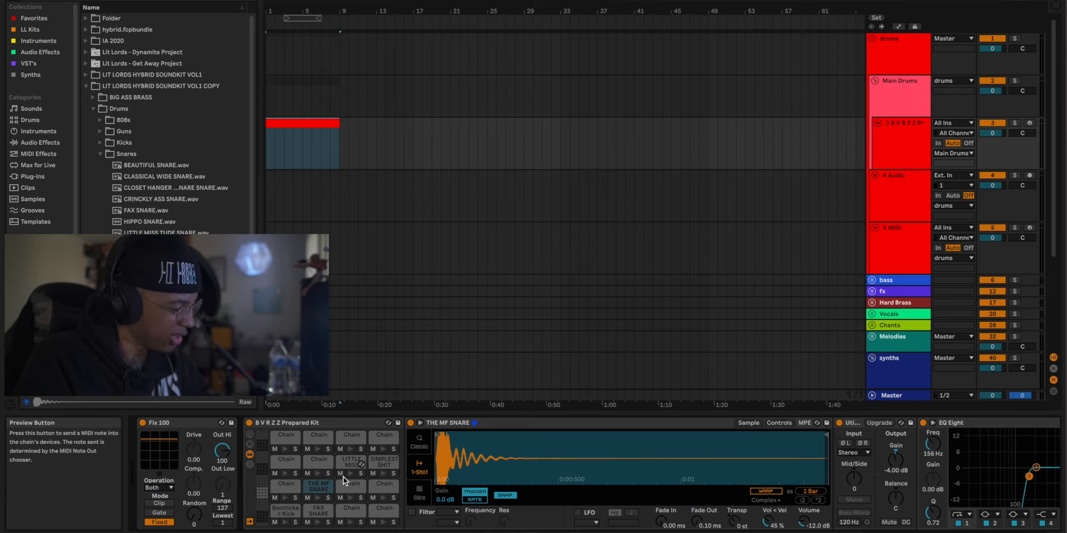
left_click(318, 498)
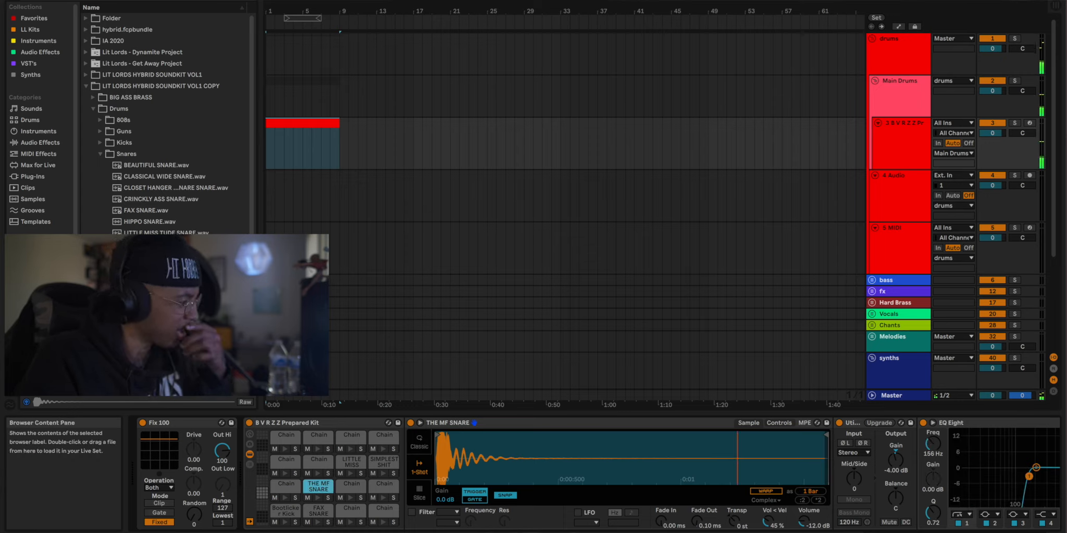
Audition the Bully Hats in Drums (Trap) and load closed and open hi-hats onto pads beside the snares.
left_click(105, 156)
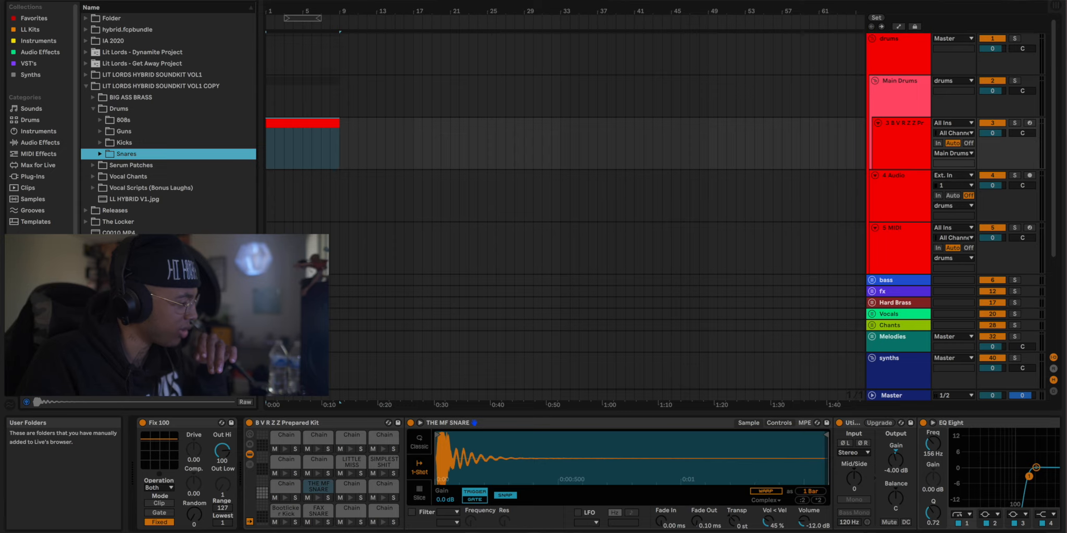
left_click(37, 324)
left_click(86, 42)
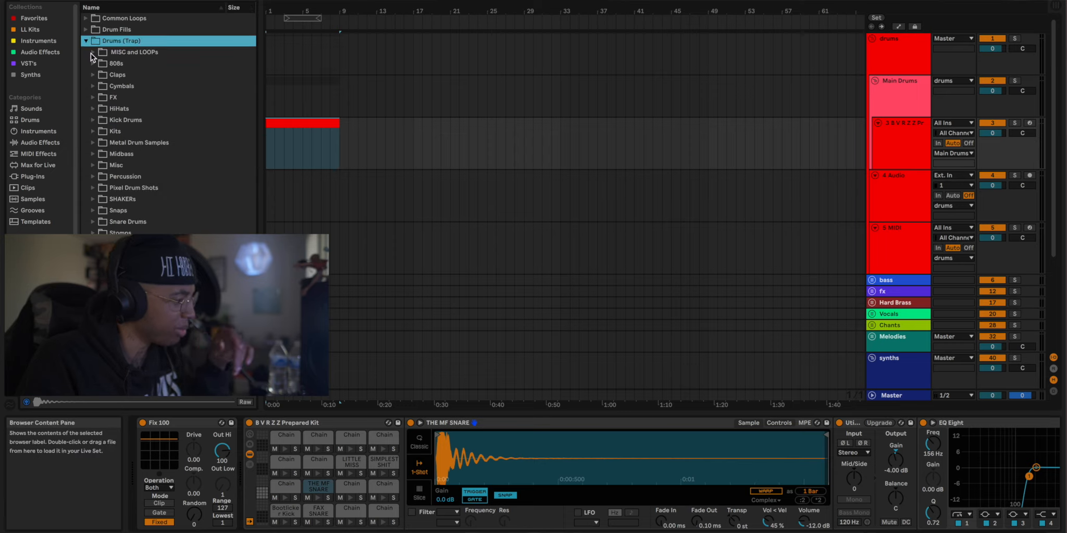
left_click(93, 108)
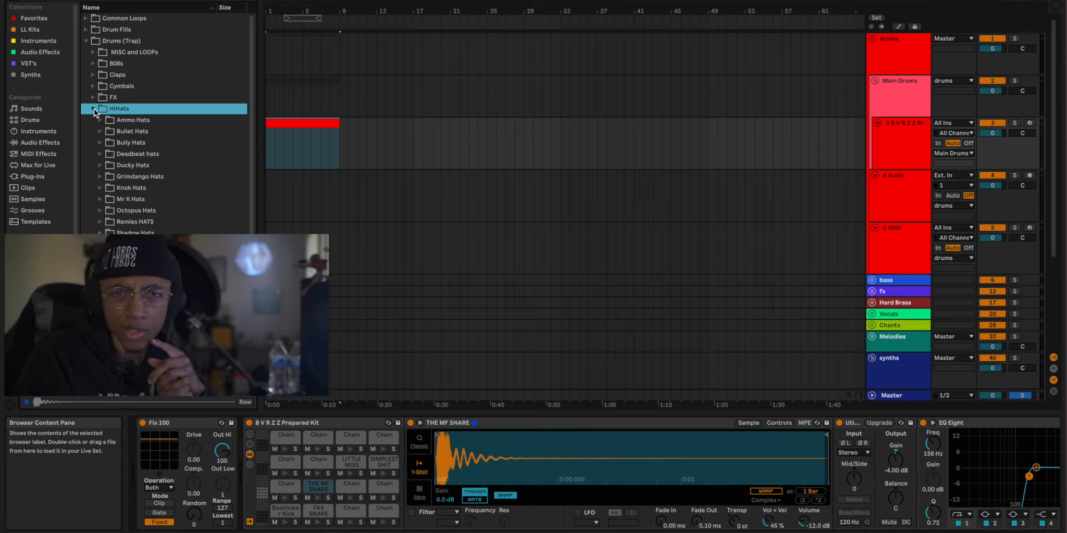
left_click(100, 142)
left_click(132, 165)
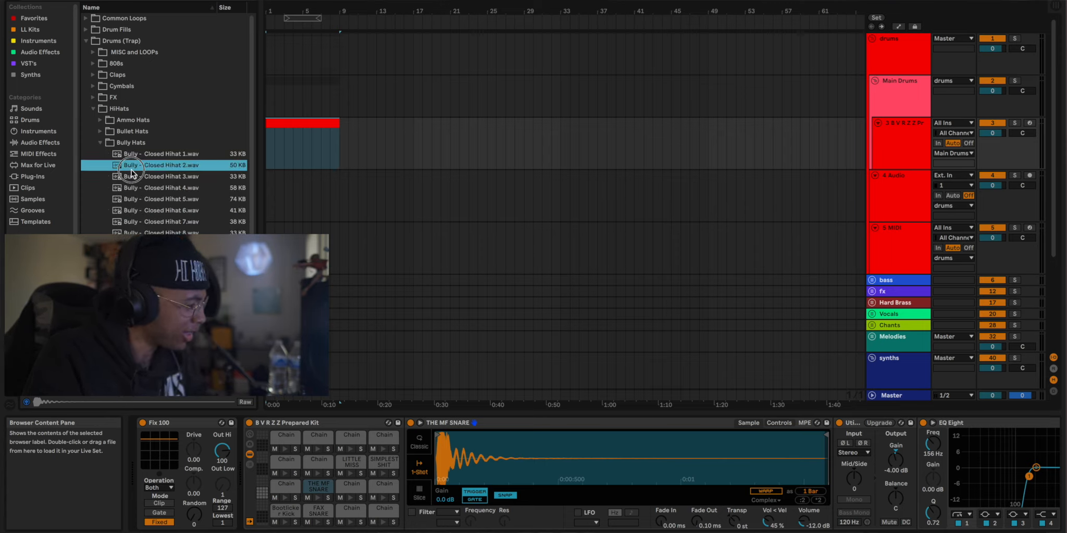
left_click(143, 175)
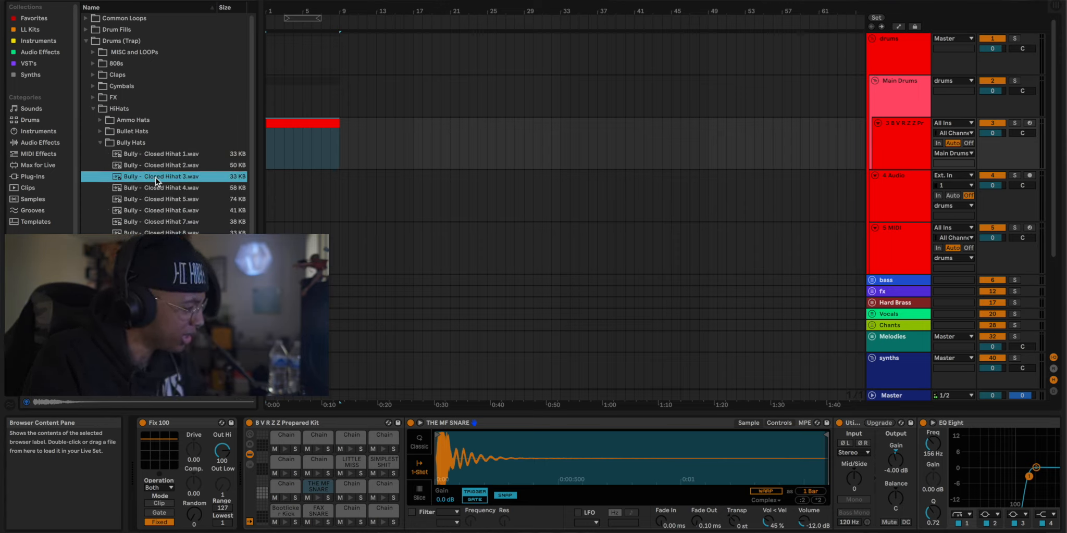
left_click(156, 188)
left_click_drag(159, 211, 352, 486)
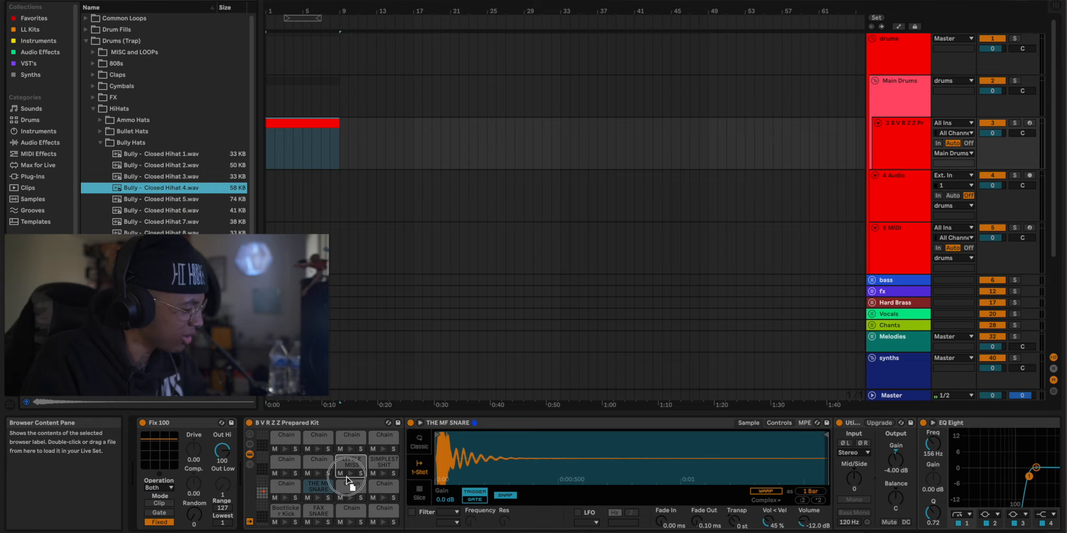
Collapse the Drums (Trap) folders and preview the kick, hi-hat and snare pads of the kit.
left_click(100, 142)
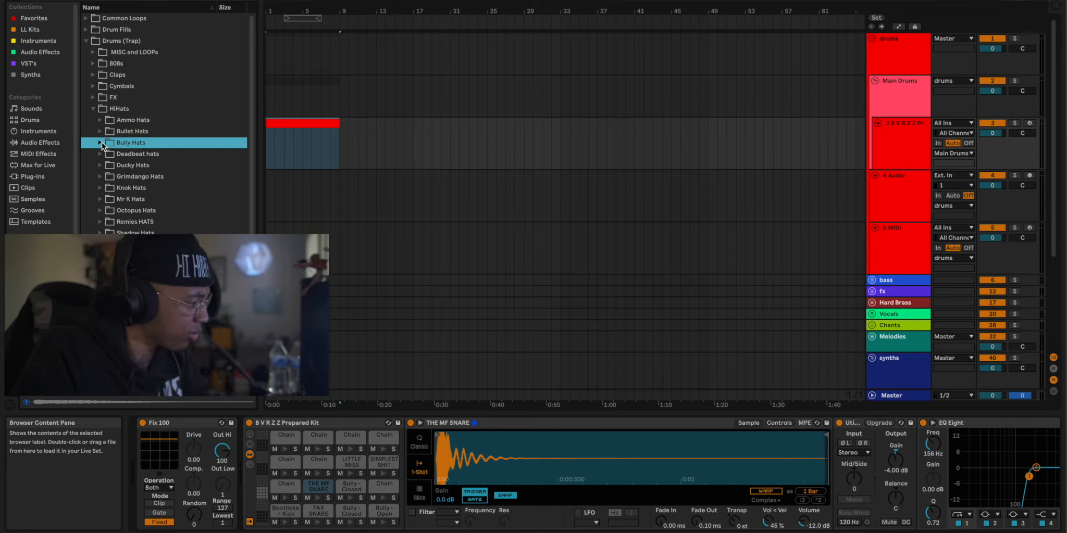
left_click(93, 109)
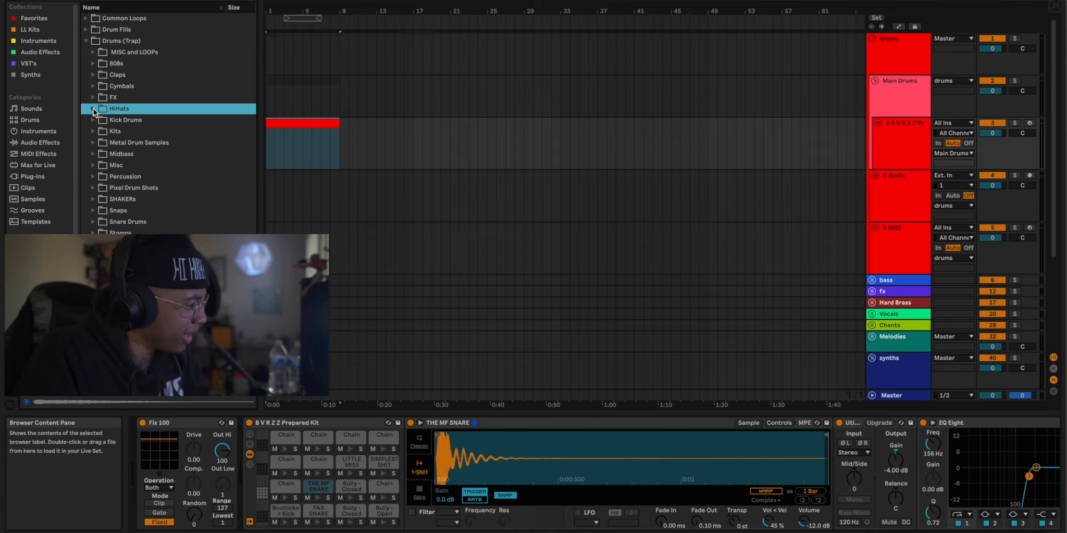
left_click(88, 41)
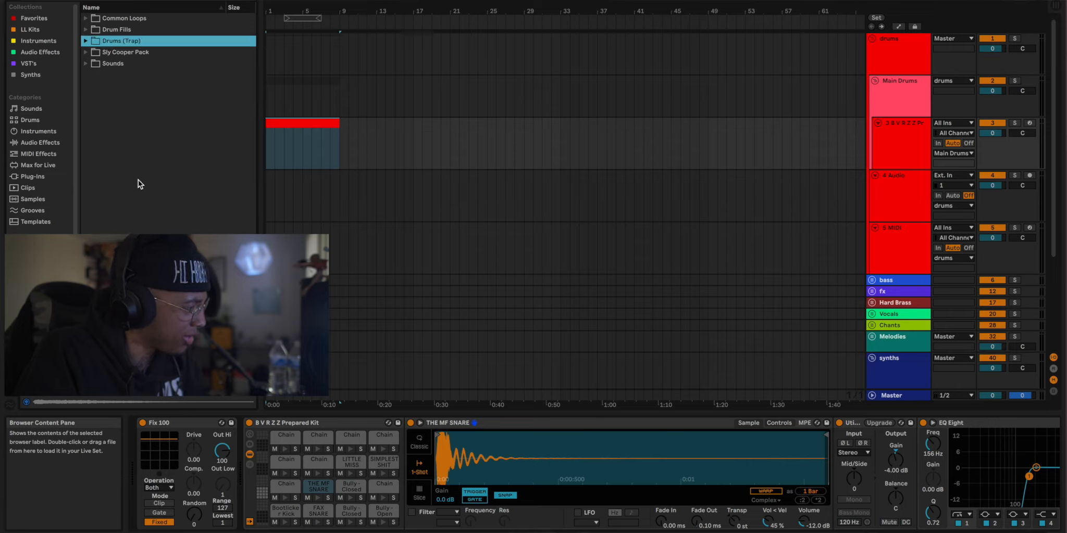
left_click(286, 523)
left_click(350, 523)
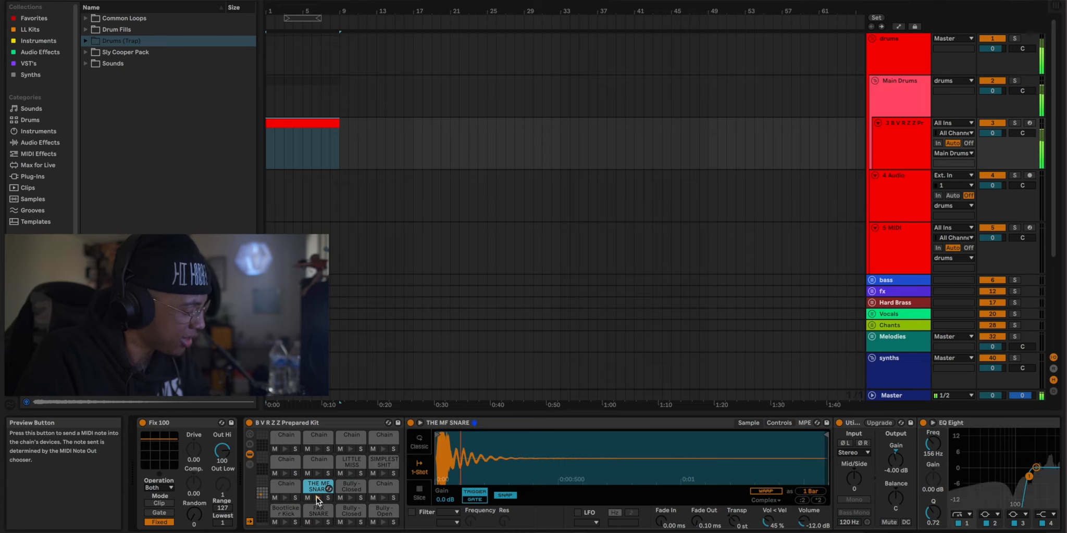
Move the drum rack track's MIDI clip to start at bar 3 and place the insert marker at bar 2.
left_click(283, 124)
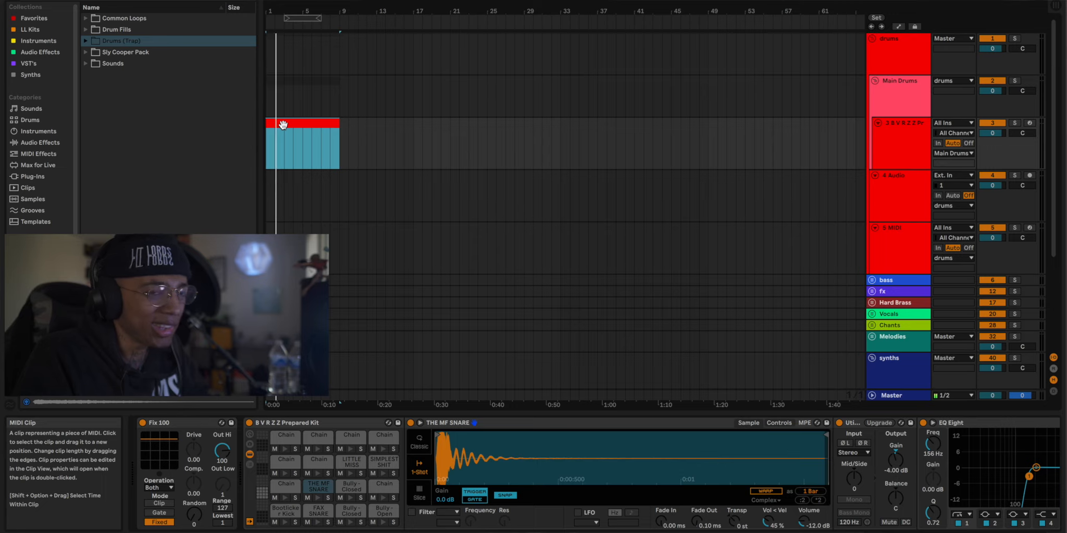
left_click_drag(283, 124, 300, 125)
left_click(274, 136)
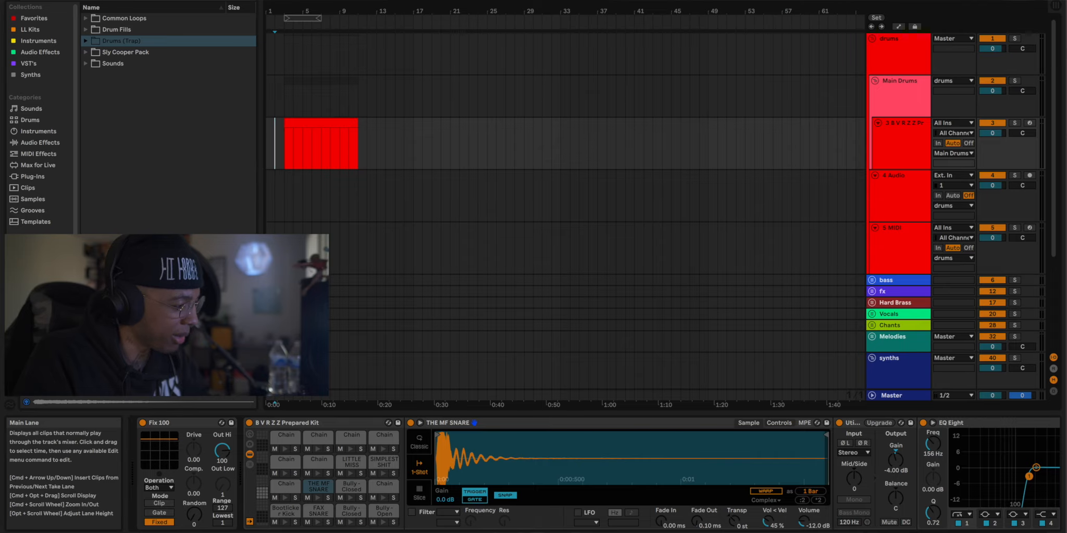
Unfold all the group tracks in the arrangement and bring the Vocals group's tracks into view.
left_click(268, 314)
key("alt+u")
scroll(267, 314, "down", 5)
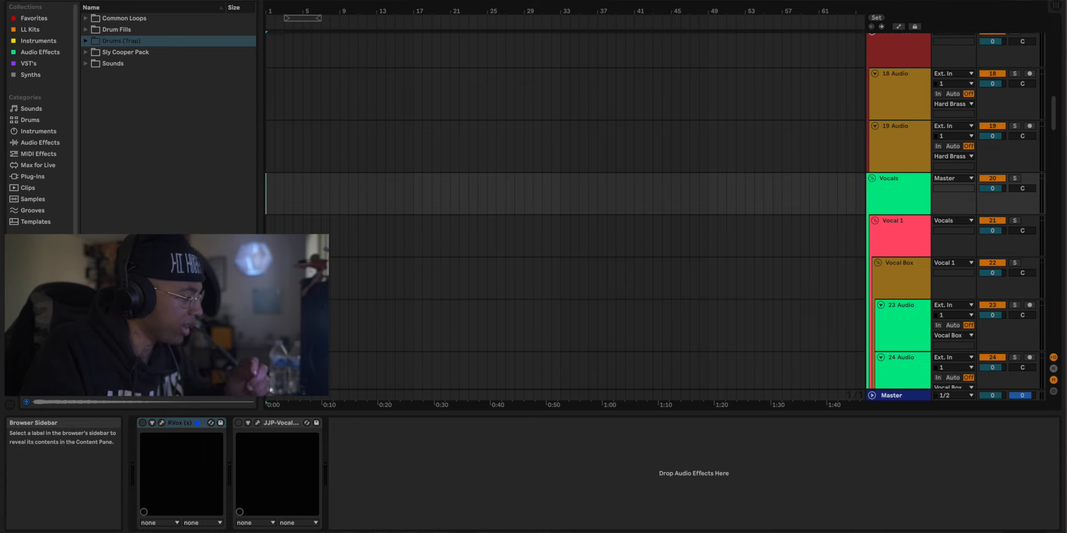
Audition the Vocal Chants samples in the LIT LORDS HYBRID SOUNDKIT VOL1 COPY folder of LL Kits.
left_click(39, 301)
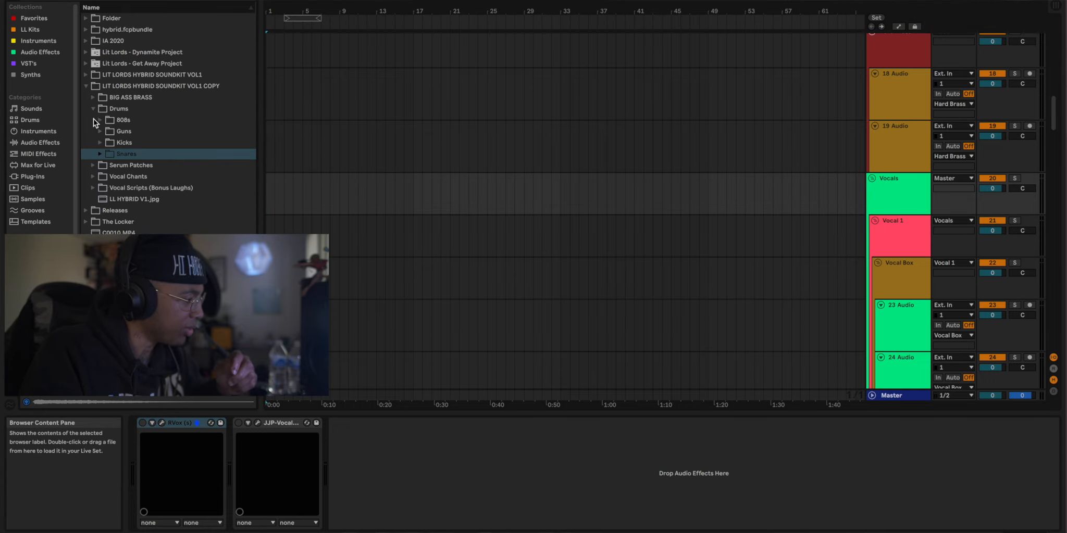
left_click(93, 110)
left_click(93, 132)
left_click(114, 143)
left_click(117, 154)
left_click(123, 167)
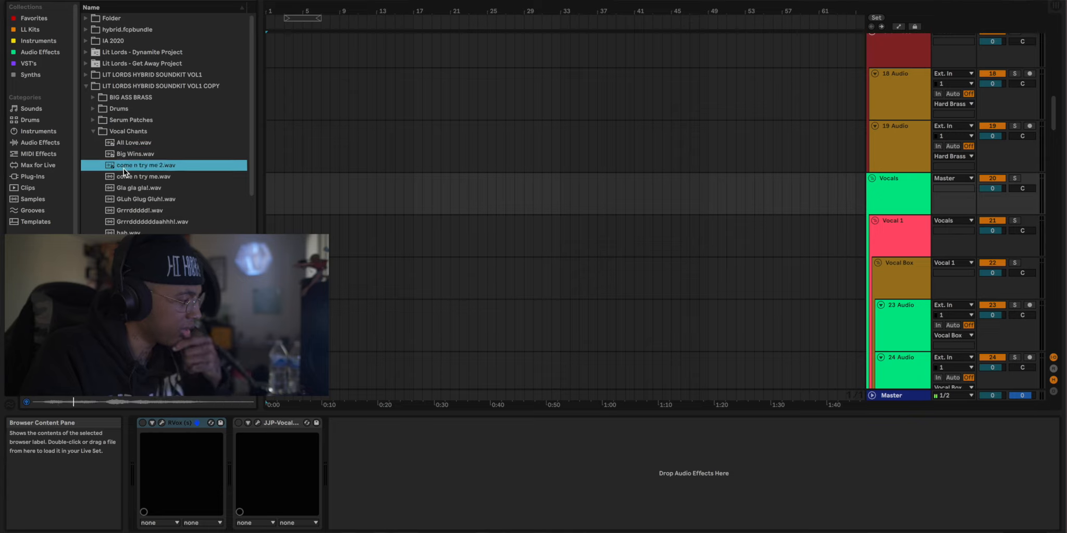
left_click(129, 188)
left_click(132, 222)
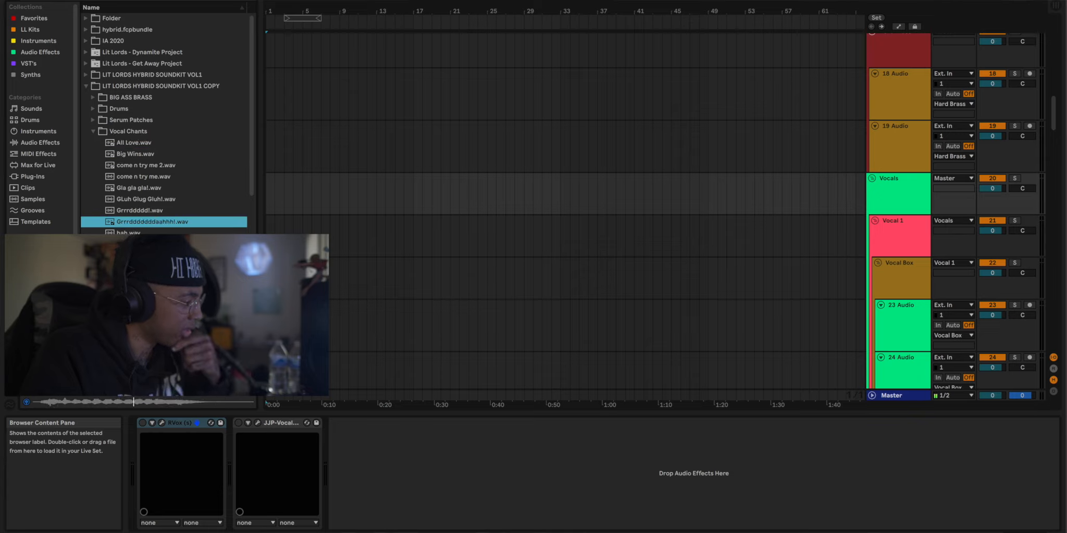
left_click(132, 246)
left_click(132, 257)
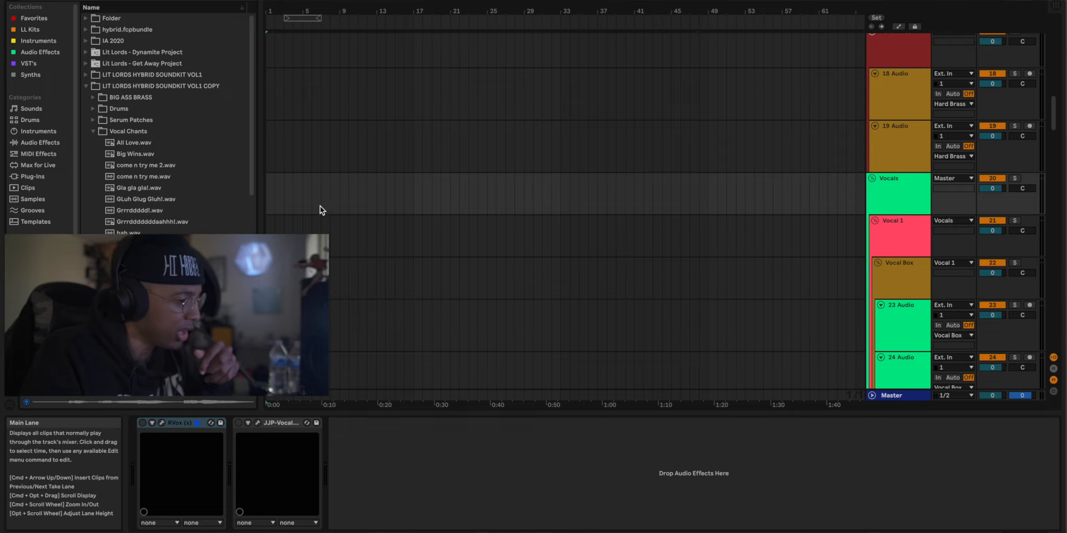
Shape the 23 Audio vocal track in EQ Eight with a low cut and a -2.85 dB dip at 1.82 kHz, Q 1.87.
scroll(319, 207, "down", 2)
scroll(318, 207, "down", 1)
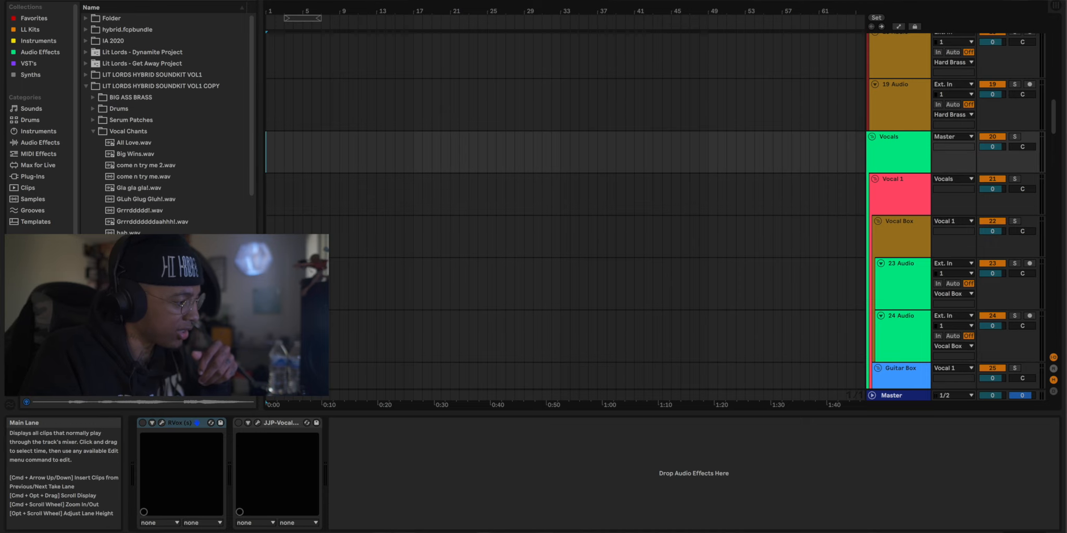
left_click(888, 306)
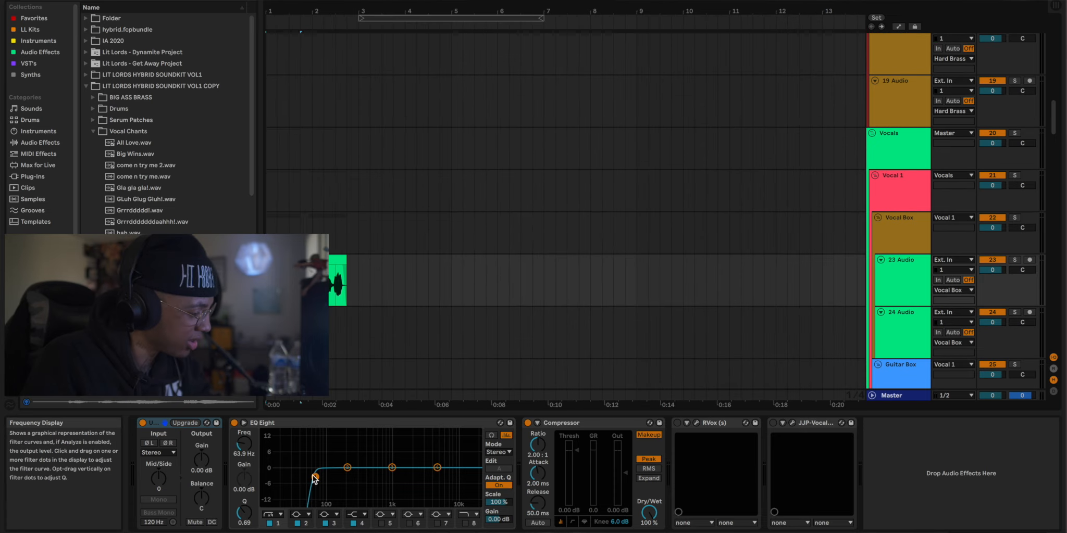
key("space")
left_click_drag(316, 477, 409, 474)
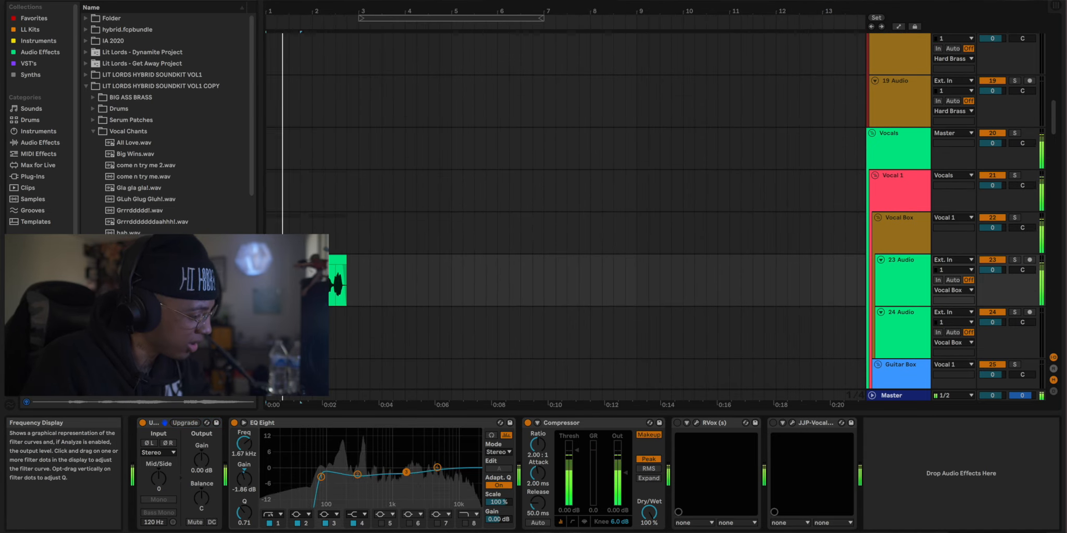
left_click_drag(243, 518, 242, 499)
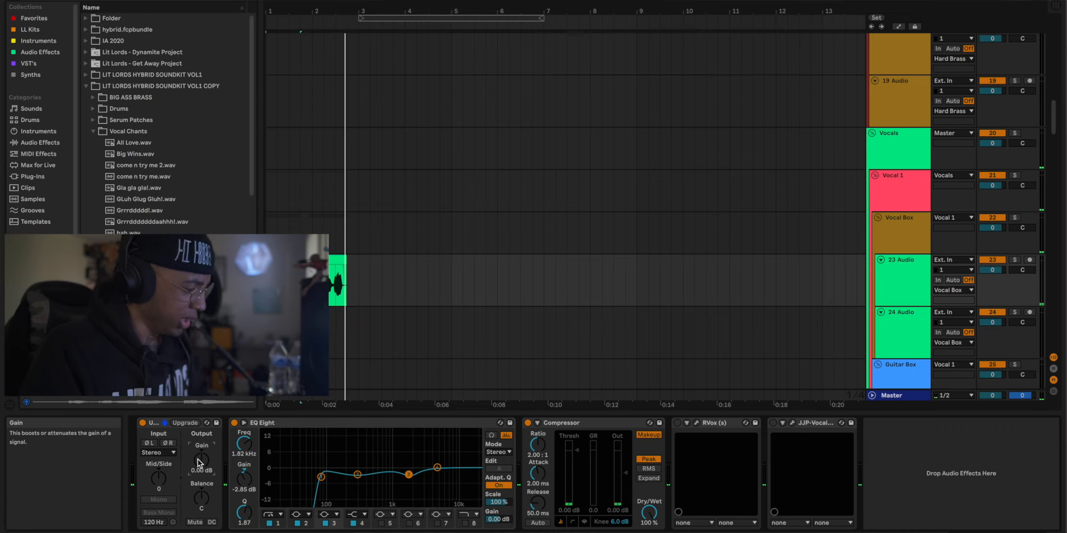
left_click(344, 279)
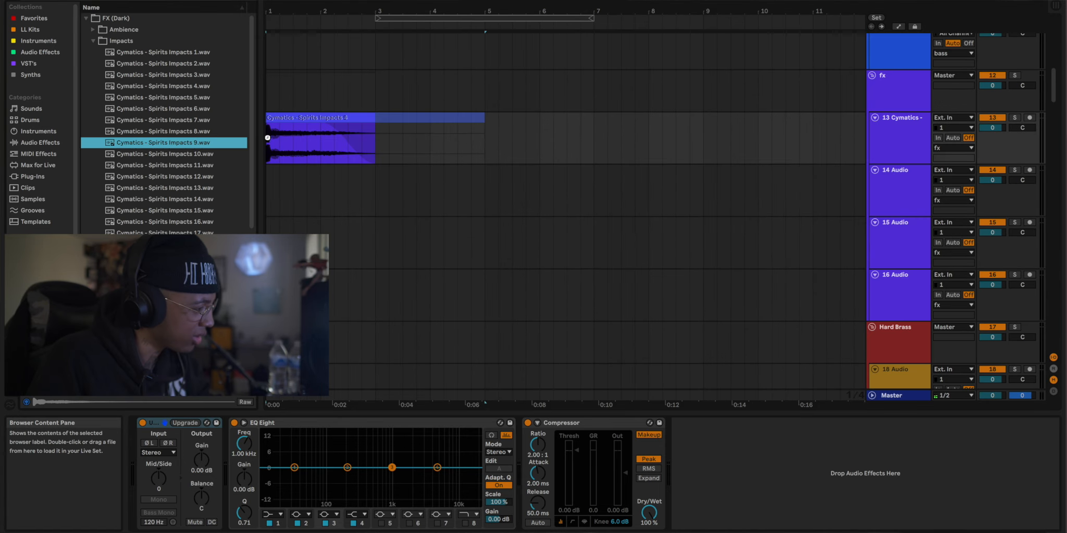
Play the Cymatics Spirits Impacts 9 clip on the fx track and delete the part after bar 3.
key("space")
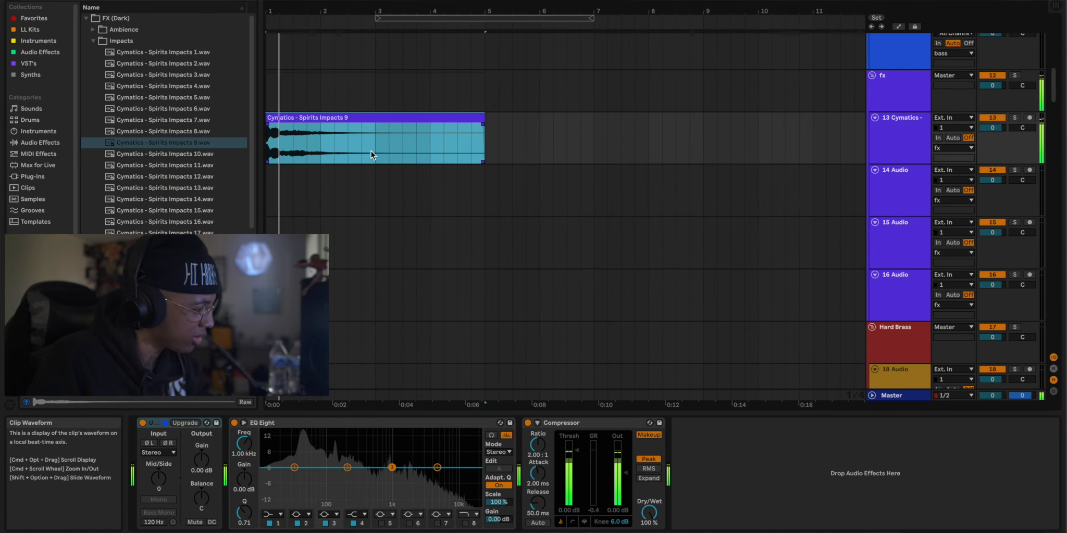
left_click_drag(376, 151, 533, 149)
key("Delete")
left_click(369, 124)
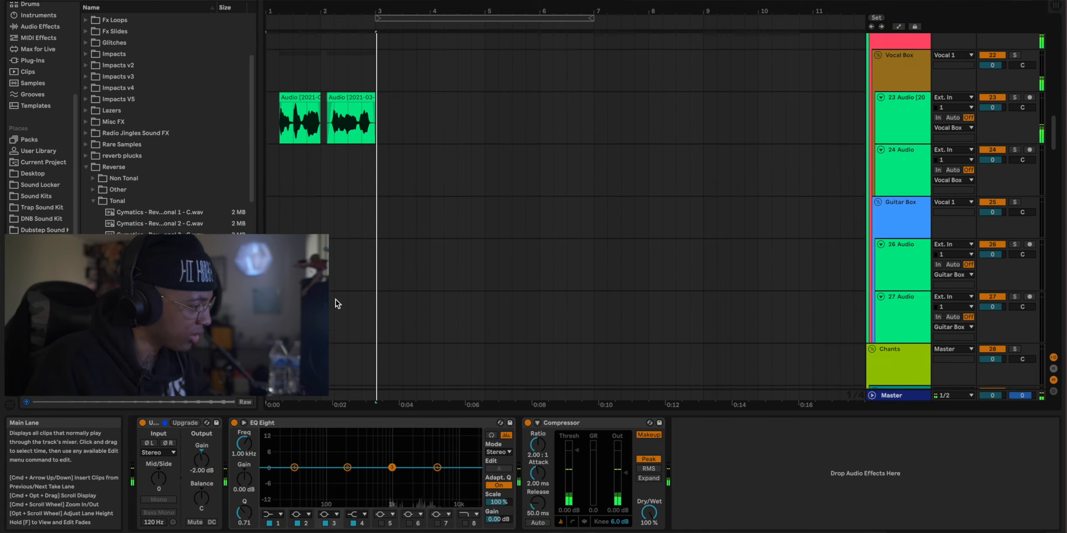
Consolidate the vocal recordings on track 23 into one clip spanning bars 1 to 3.
scroll(335, 299, "up", 2)
left_click_drag(380, 164, 236, 155)
key("super+j")
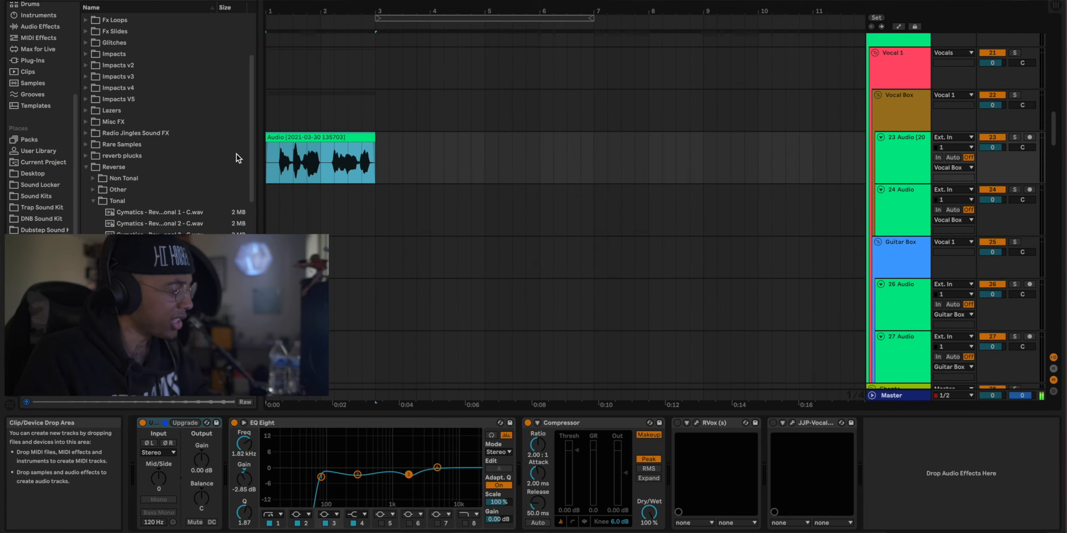
Transpose the consolidated vocal clip to -5 st, set its warp mode to Complex Pro and adjust its formants.
left_click(306, 137)
left_click_drag(314, 456, 314, 446)
key("space")
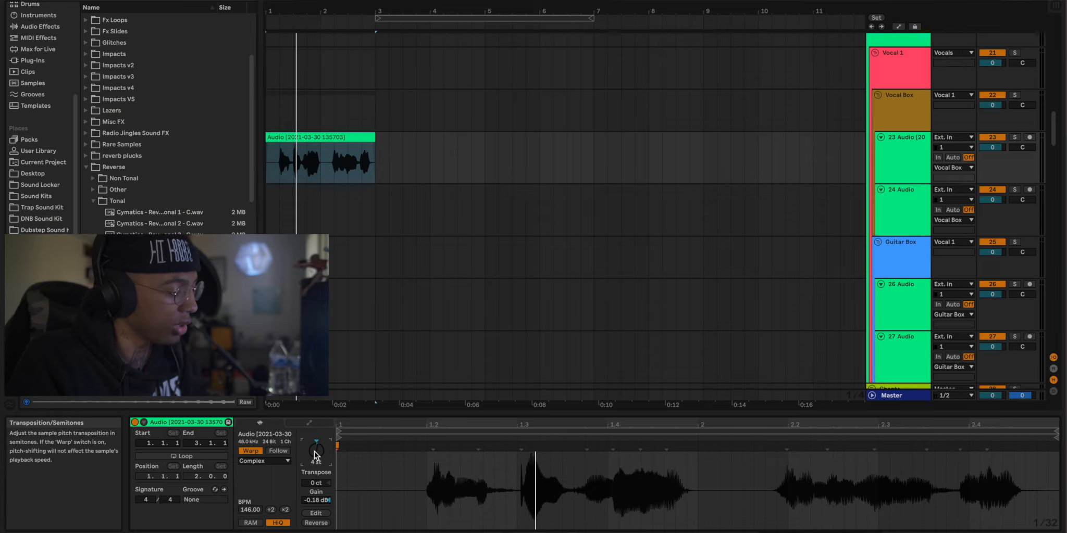
left_click(264, 461)
left_click(261, 511)
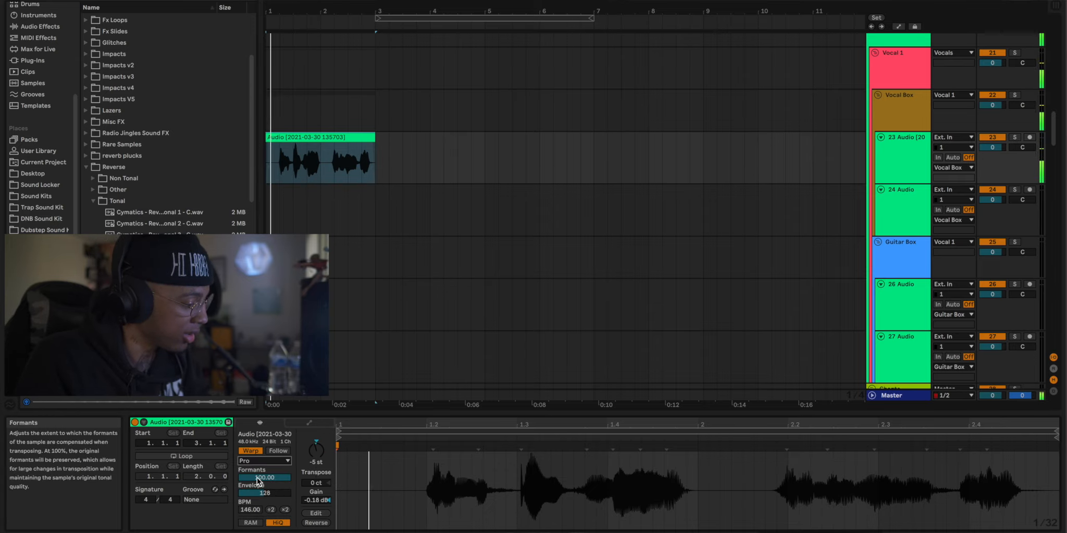
left_click_drag(258, 478, 258, 501)
Boost the vocal track's EQ Eight by 3.10 dB at 4.64 kHz and add Thermal and Ballad Reverb to its effects chain.
key("s")
double_click(907, 173)
key("space")
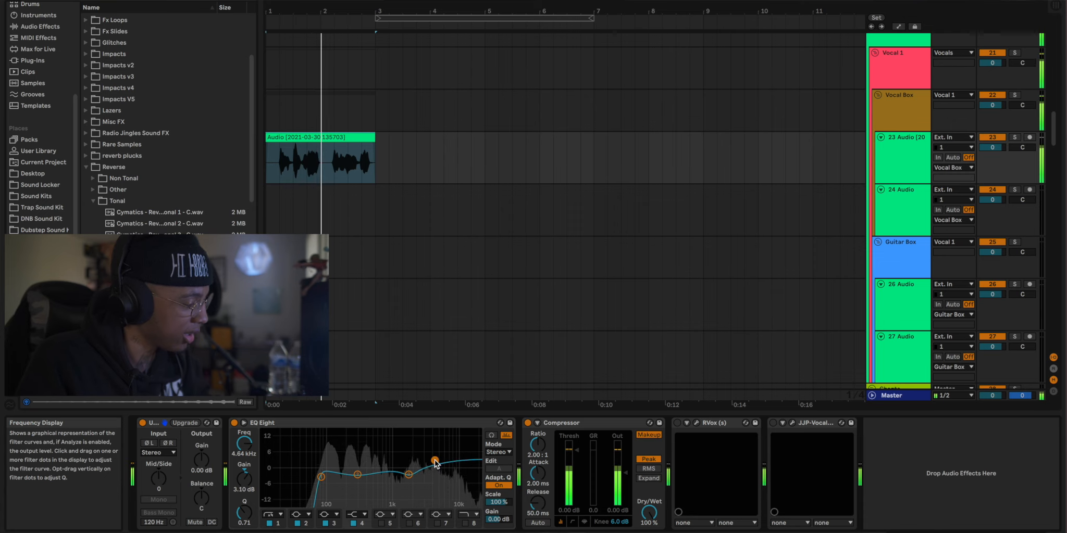
scroll(28, 52, "up", 5)
left_click(26, 63)
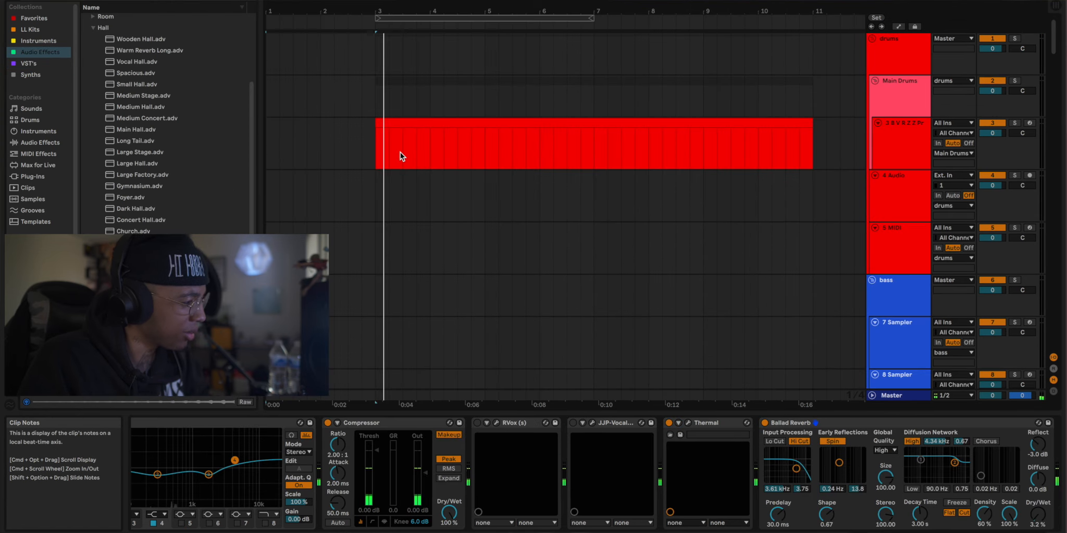
Add a Bootlicker Kick note at 1.1 and a FAX SNARE note at 1.3 in the drum clip, repeating the snare in each following bar.
double_click(388, 120)
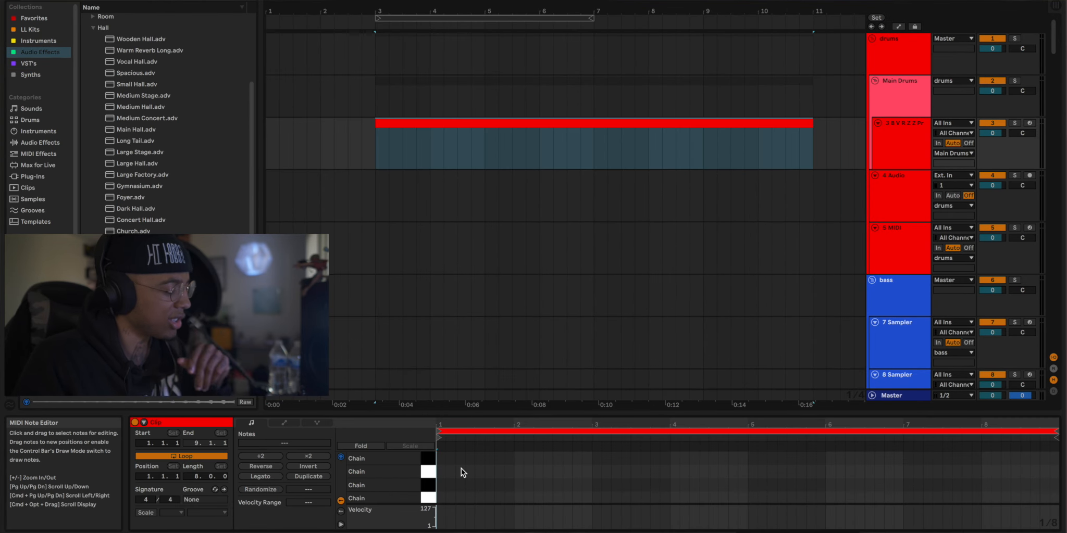
double_click(440, 496)
double_click(479, 483)
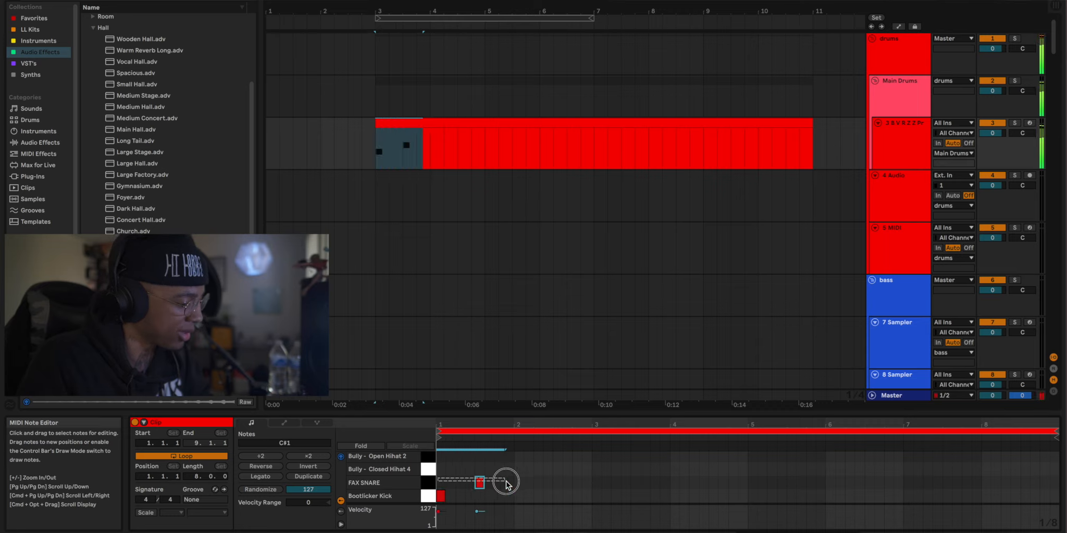
key("super+d")
key("super+d")
key("super+d")
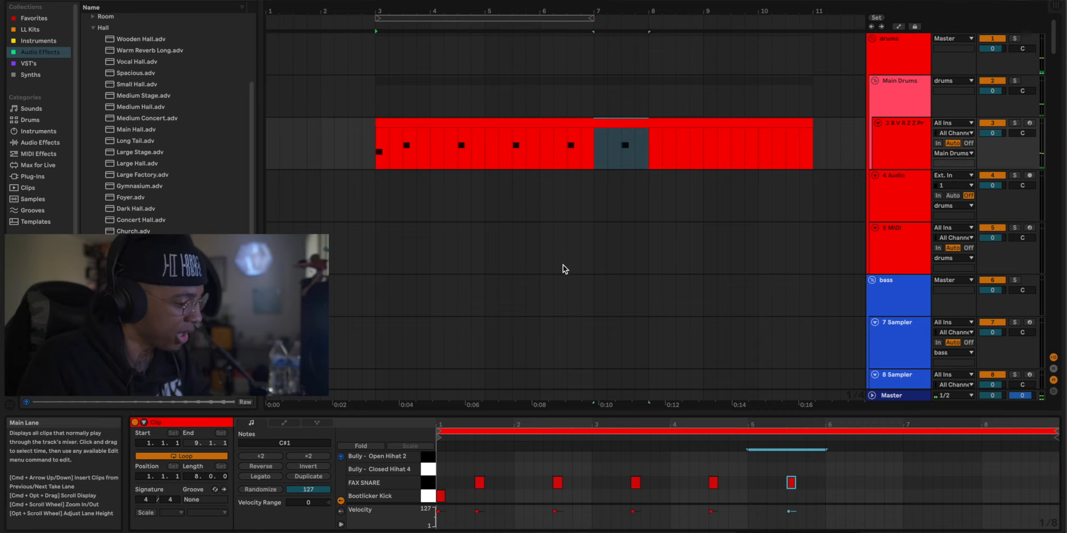
Cut the drum clip to end at bar 7 and add a Bootlicker Kick note at 1.4.
left_click_drag(594, 145, 865, 138)
left_click(394, 124)
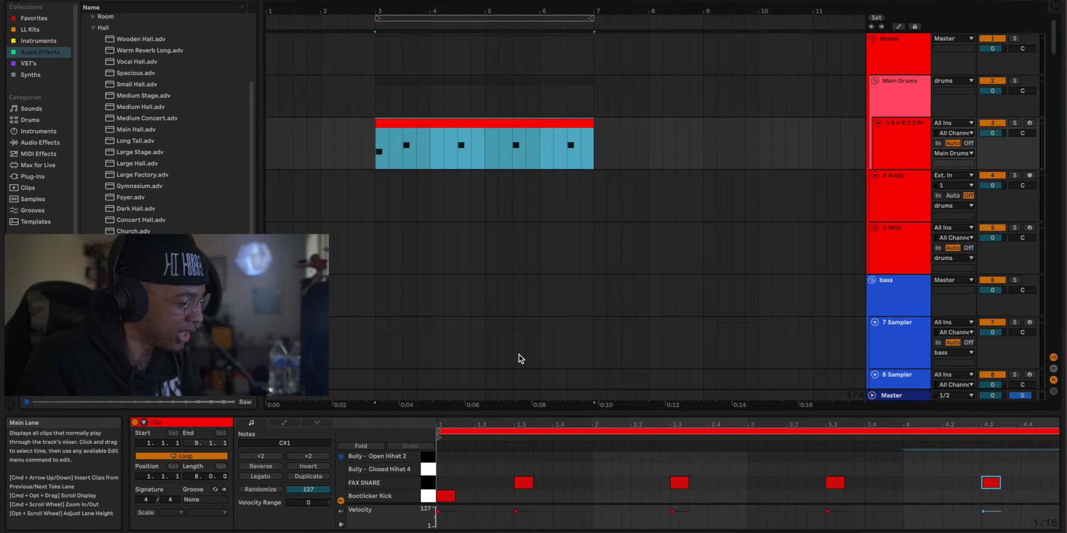
double_click(557, 496)
left_click(335, 194)
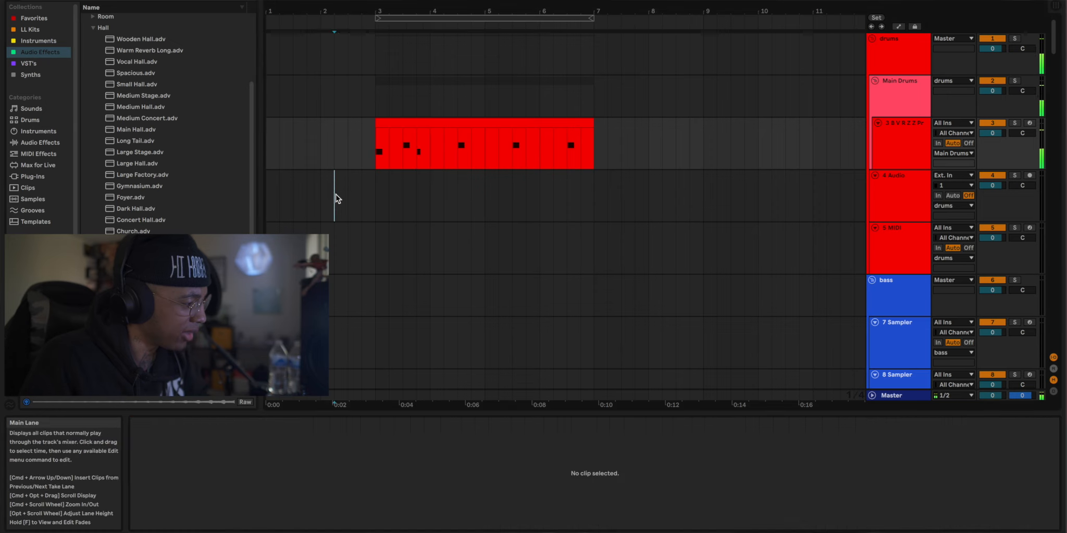
Add two Closed Hihat 4 notes and an Open Hihat 2 note within the drum clip's first two beats during playback.
key("space")
scroll(335, 194, "down", 4)
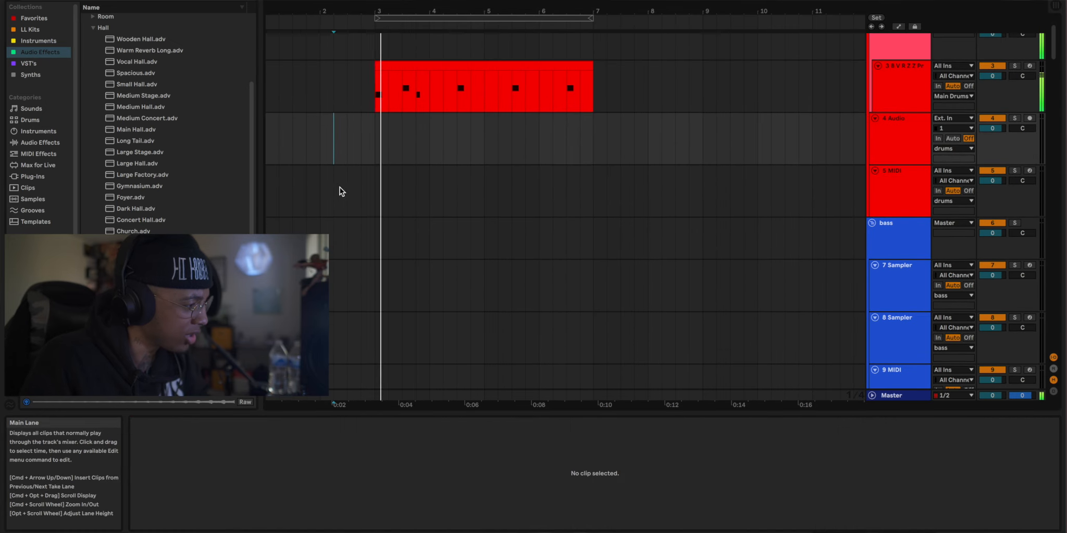
left_click(388, 67)
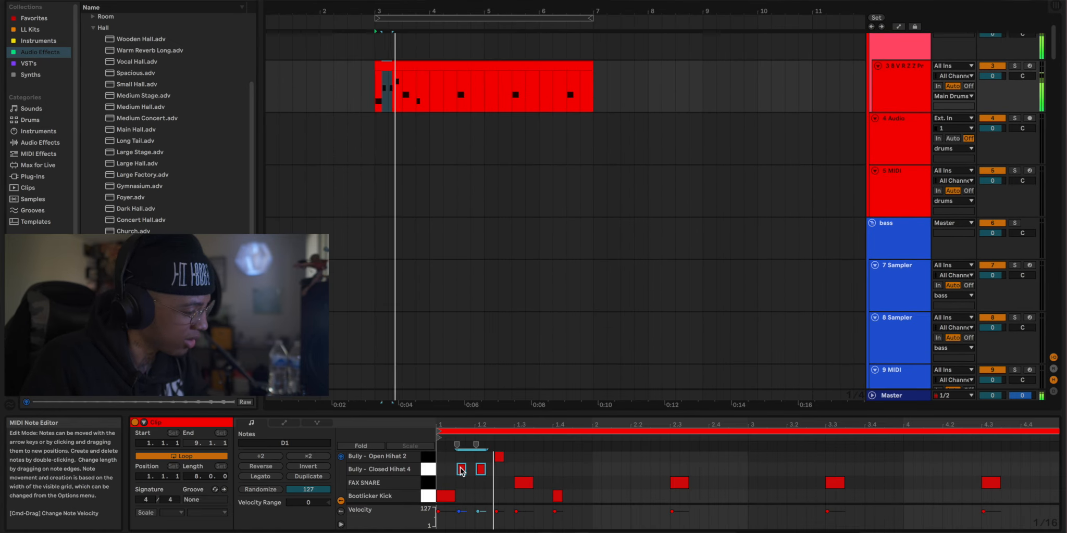
left_click(500, 458)
Add Bootlicker Kick notes at the start of the drum clip's third bar and at 4.2.
double_click(751, 496)
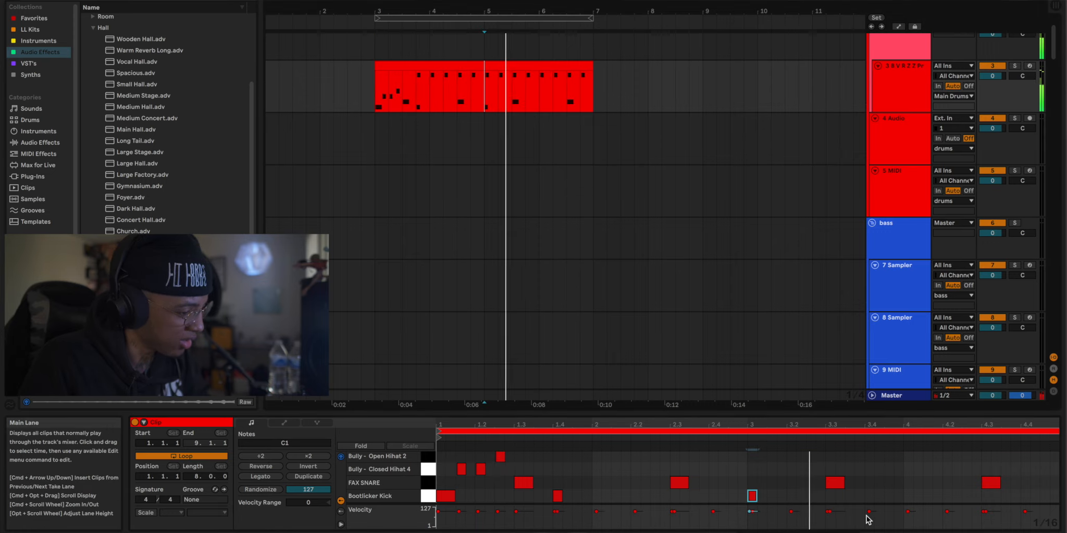
double_click(870, 496)
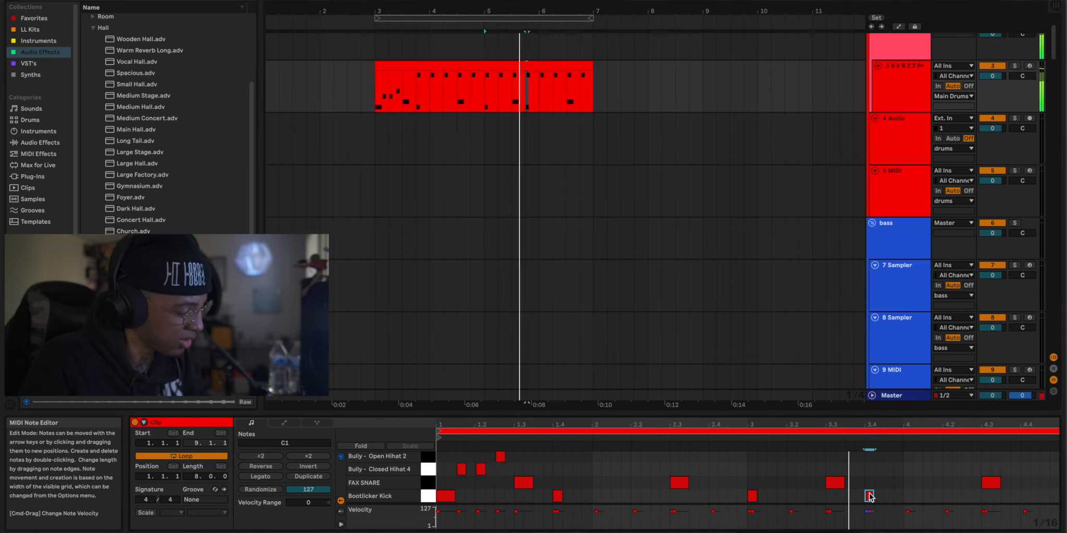
key("Right")
key("Right")
key("Right")
key("Right")
key("Right")
key("Right")
key("Right")
key("Right")
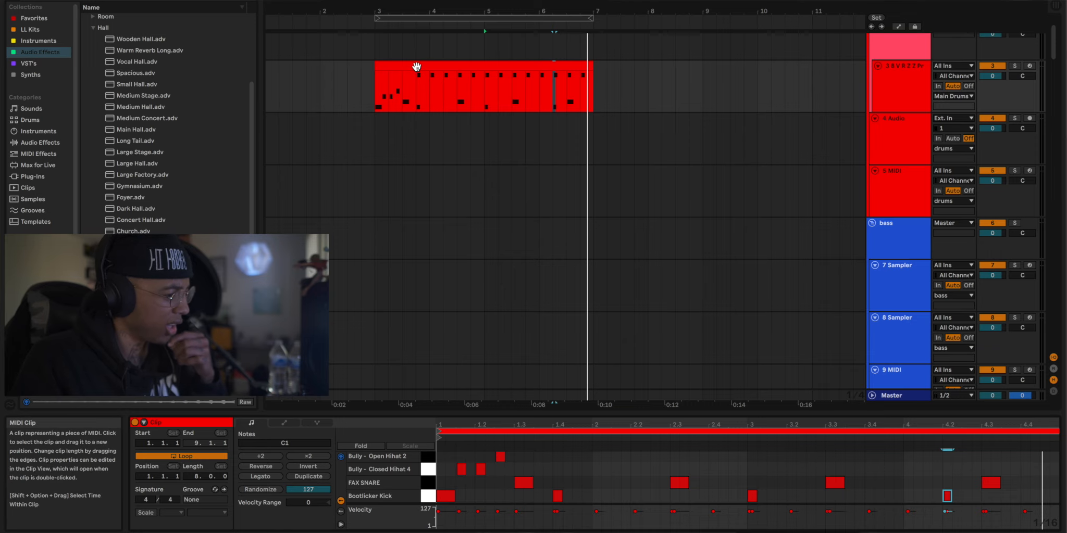
Mark out bars 3 to 5 among the d1 group's tracks and load Serum on track 53 with recording armed.
scroll(405, 107, "down", 20)
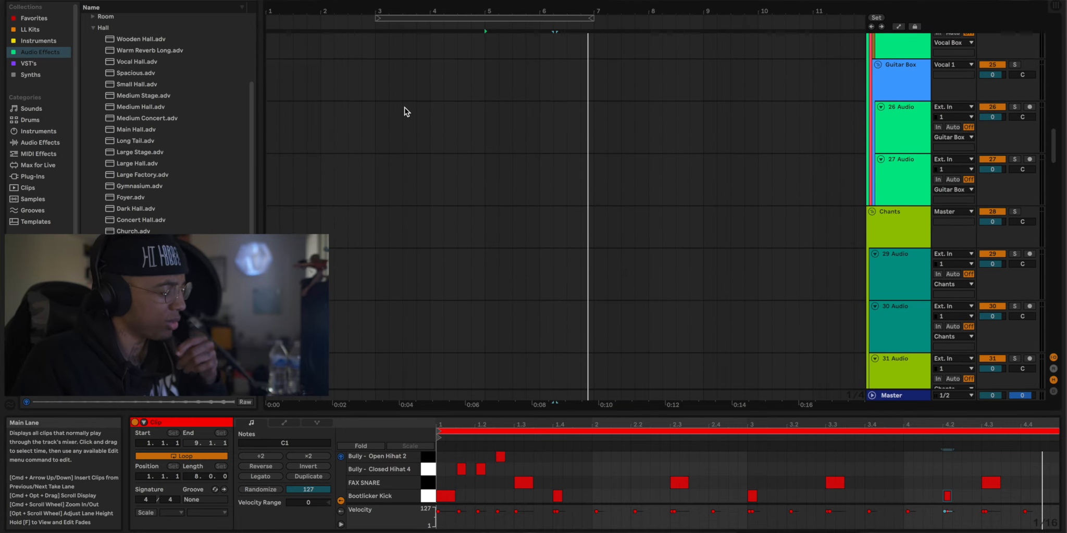
scroll(404, 107, "down", 20)
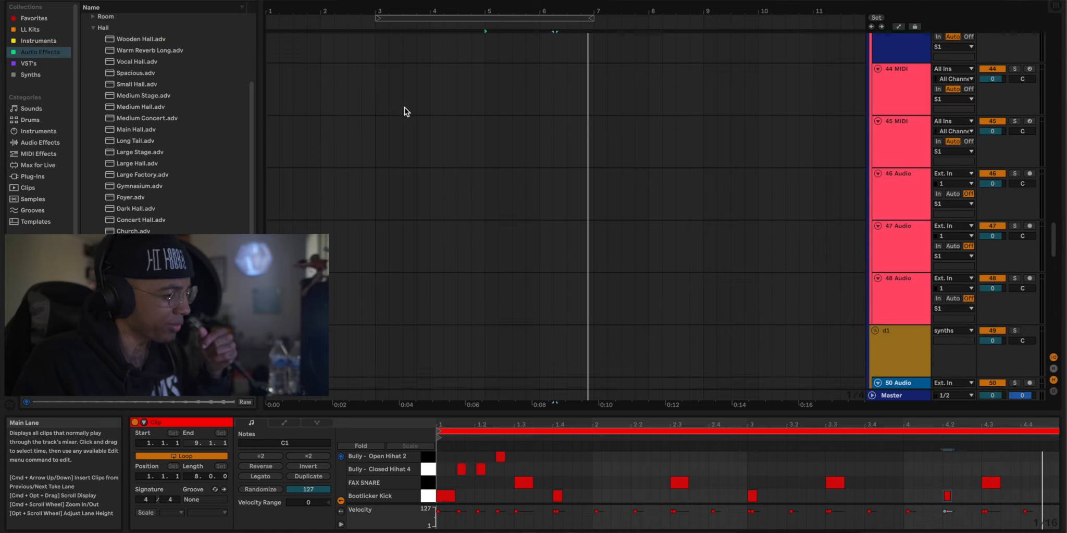
scroll(404, 107, "down", 4)
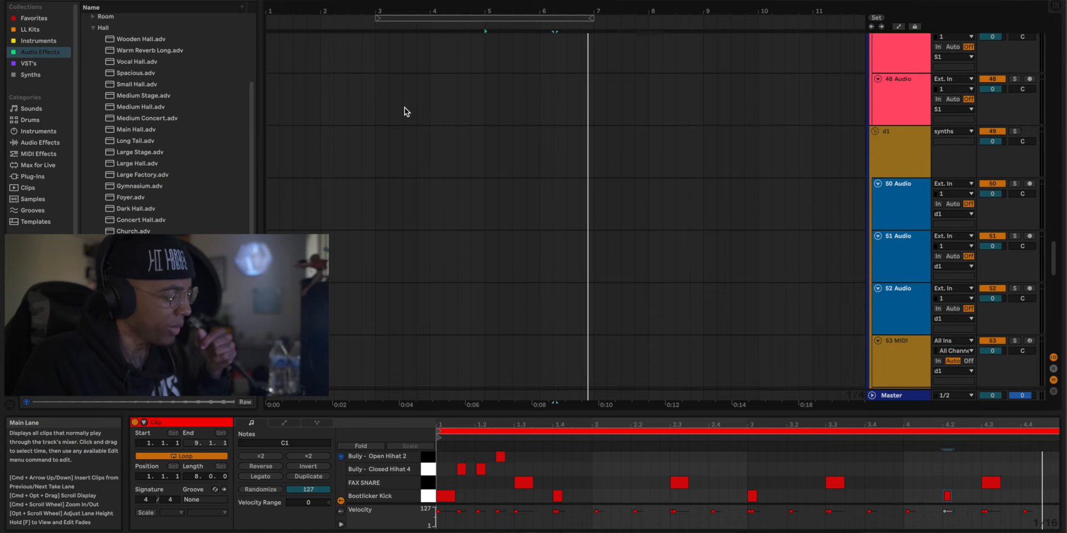
left_click(379, 191)
key("space")
key("space")
left_click_drag(377, 197, 480, 200)
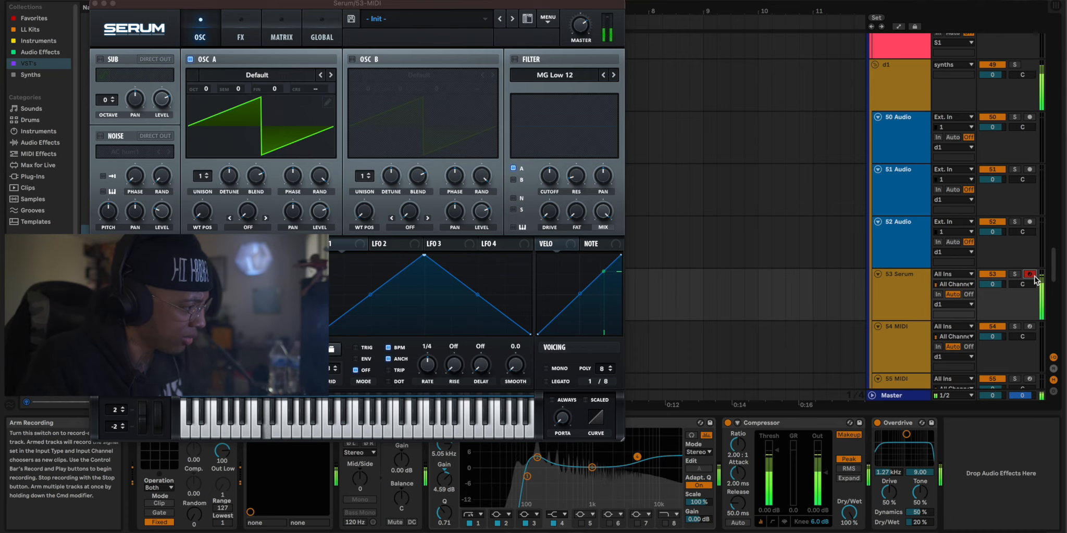
Load the BASS - Dirt Mouth preset from LIT LORDS HYBRID VOL.1 into Serum and close the plug-in window.
left_click(419, 21)
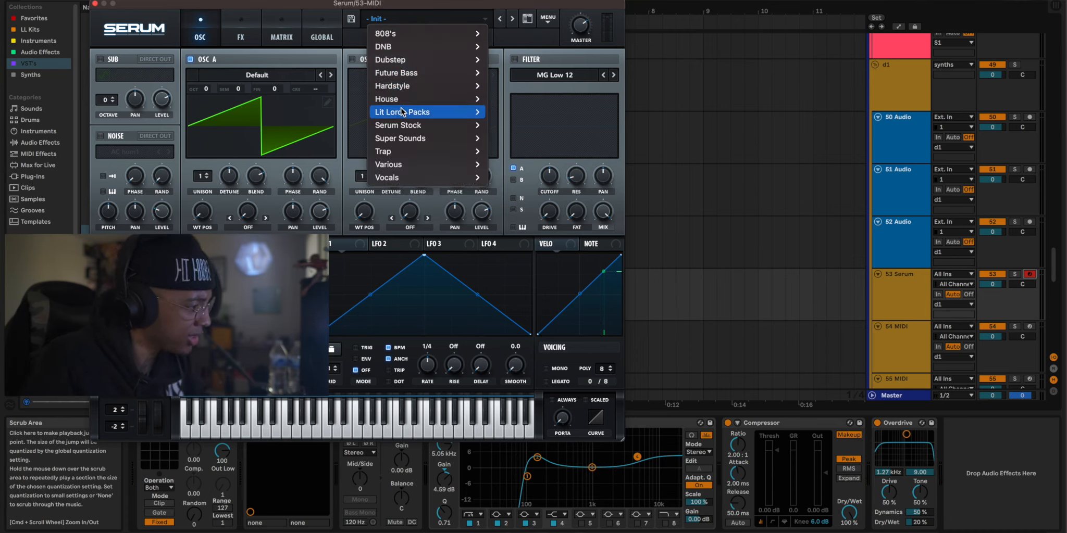
mouse_move(443, 112)
mouse_move(518, 126)
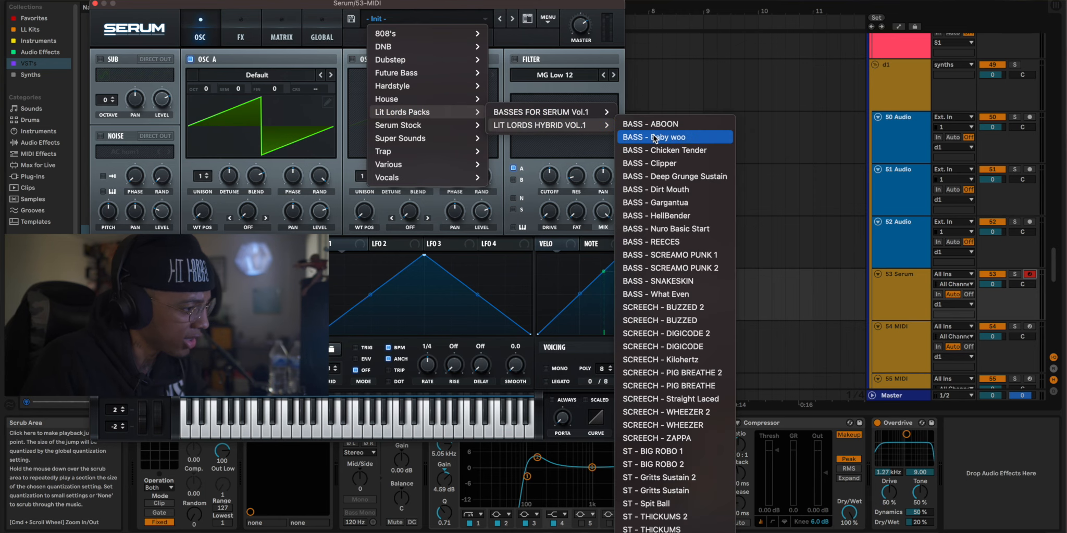
left_click(654, 190)
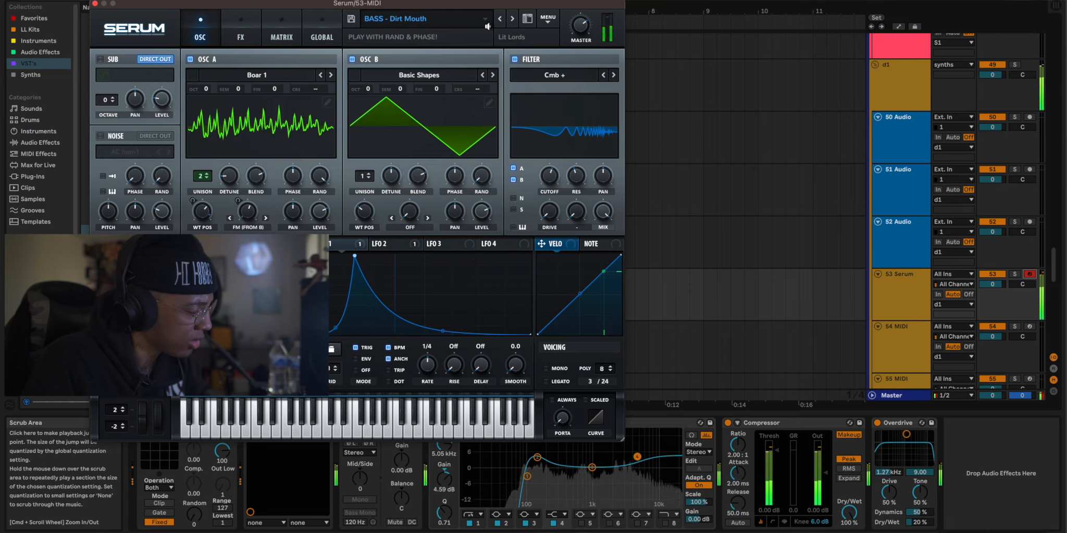
left_click(94, 3)
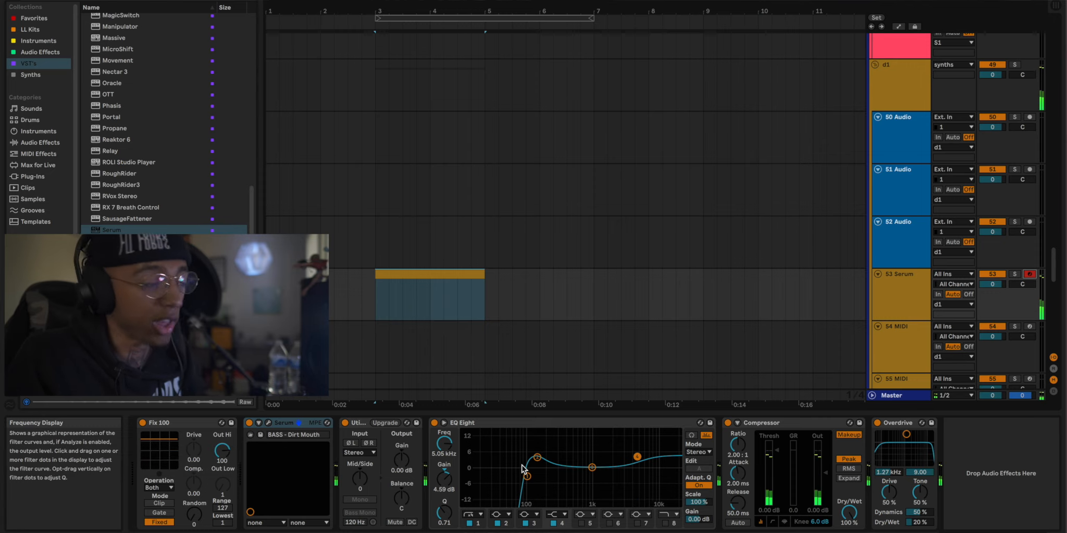
Add two consecutive one-beat D0 notes at the start of track 53's Serum clip during playback.
double_click(388, 274)
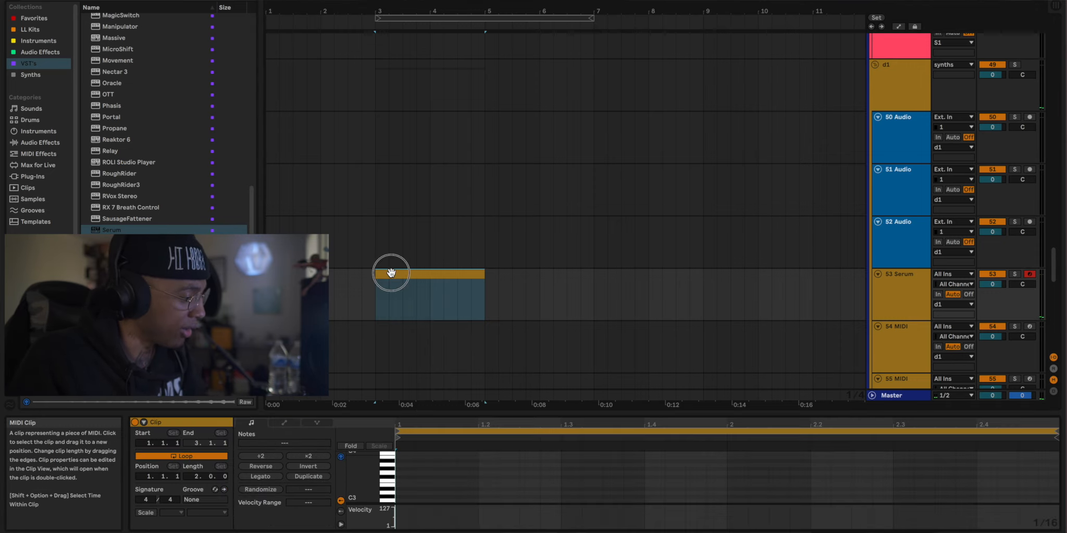
key("space")
scroll(409, 478, "down", 3)
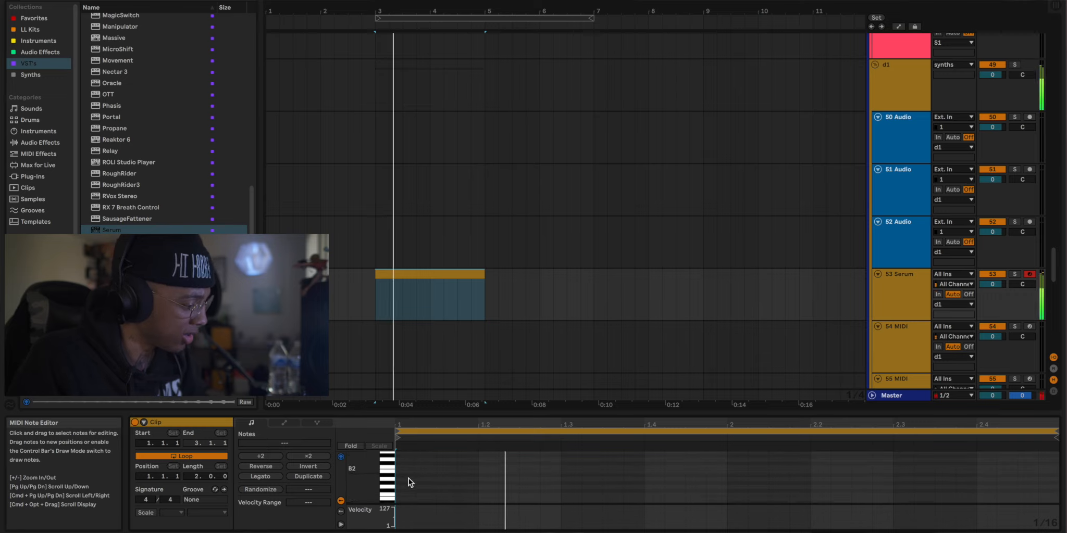
scroll(409, 478, "down", 5)
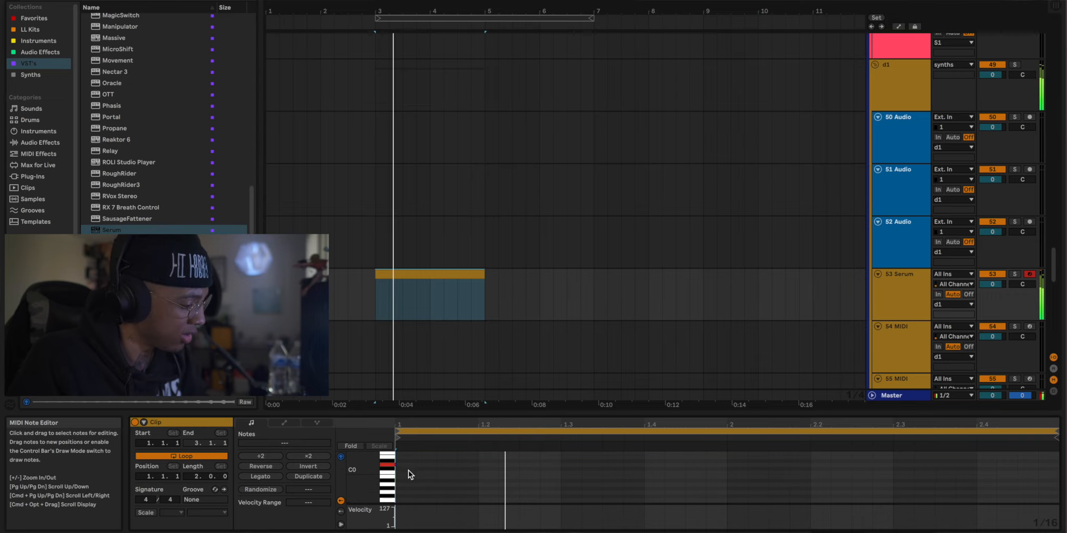
key("space")
double_click(484, 465)
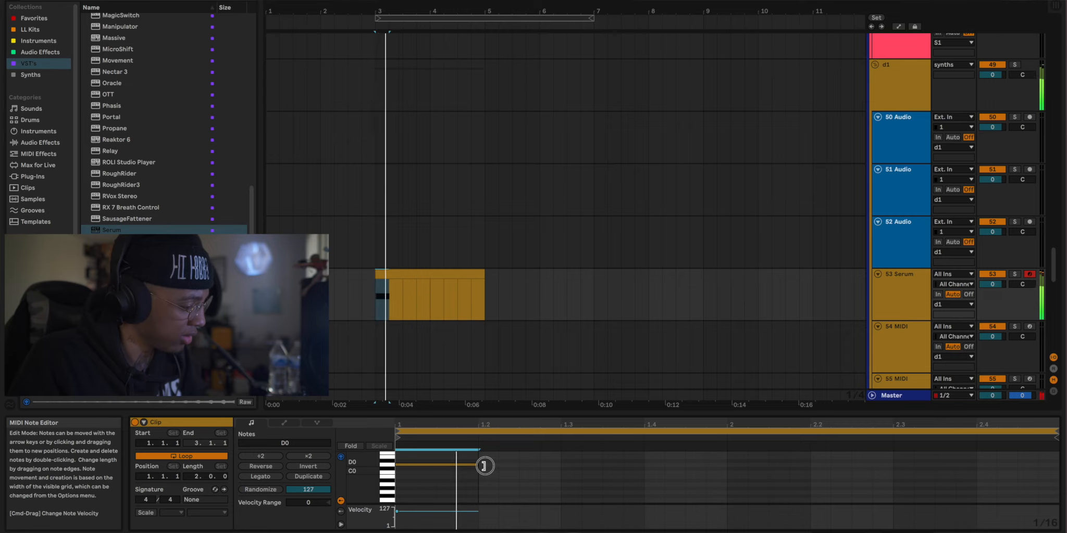
key("space")
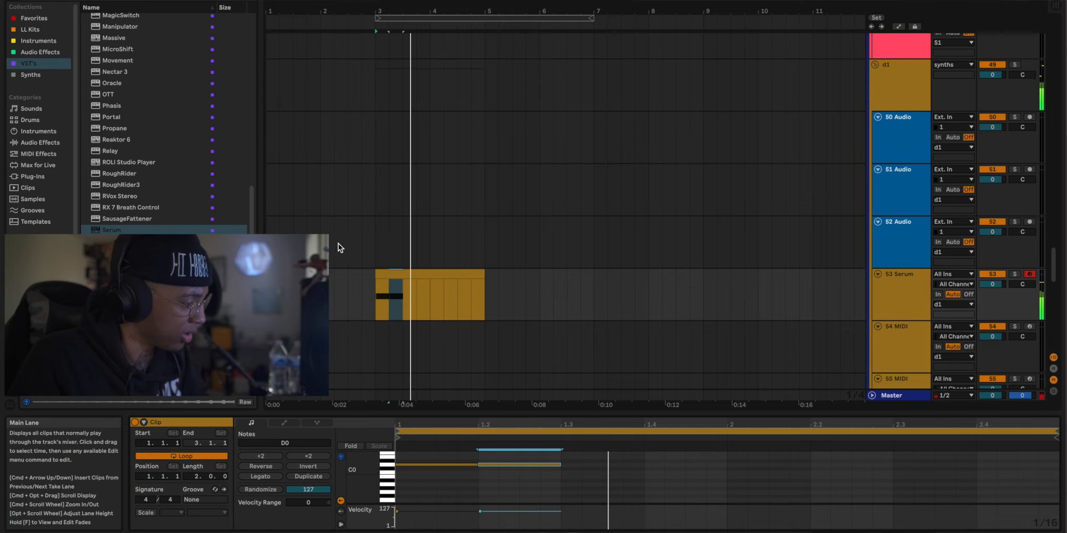
Play the new Serum bass notes from bar 3 together with the drums.
scroll(346, 238, "up", 10)
scroll(345, 239, "up", 10)
key("space")
key("space")
key("space")
key("space")
scroll(346, 238, "down", 15)
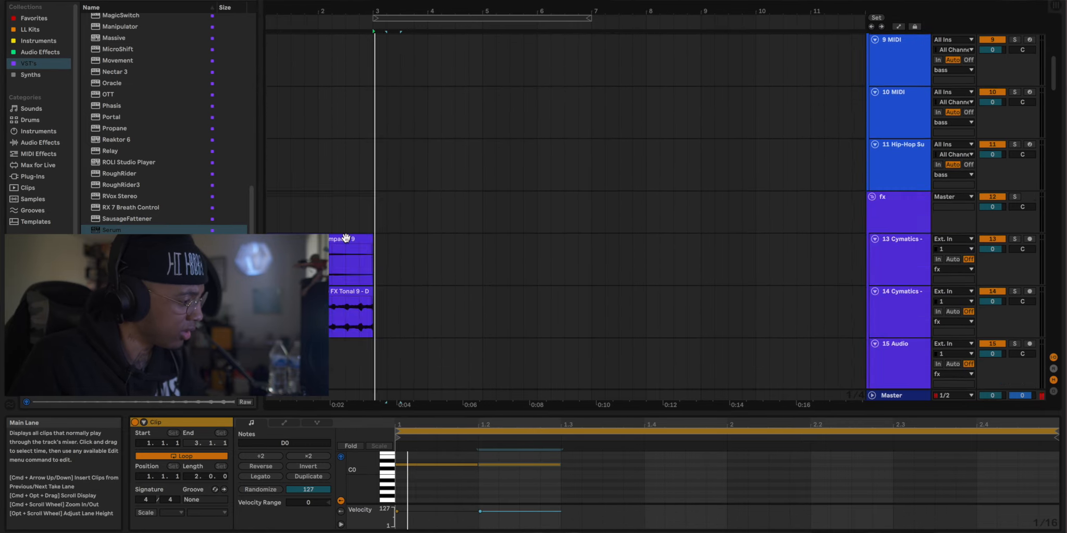
scroll(346, 238, "down", 10)
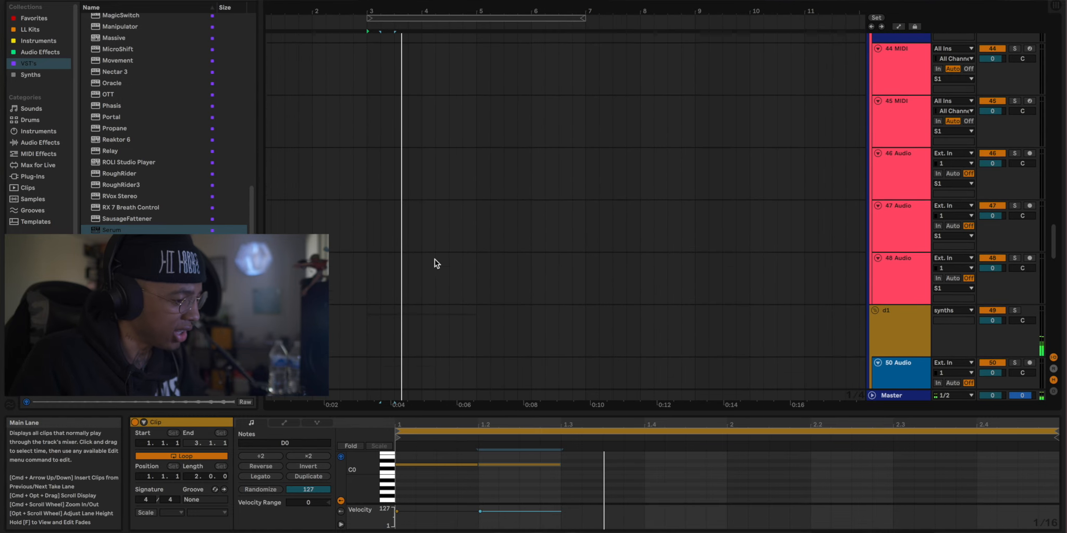
Set the sidechain tap point of the d1 group's first Compressor to Pre FX.
left_click(880, 314)
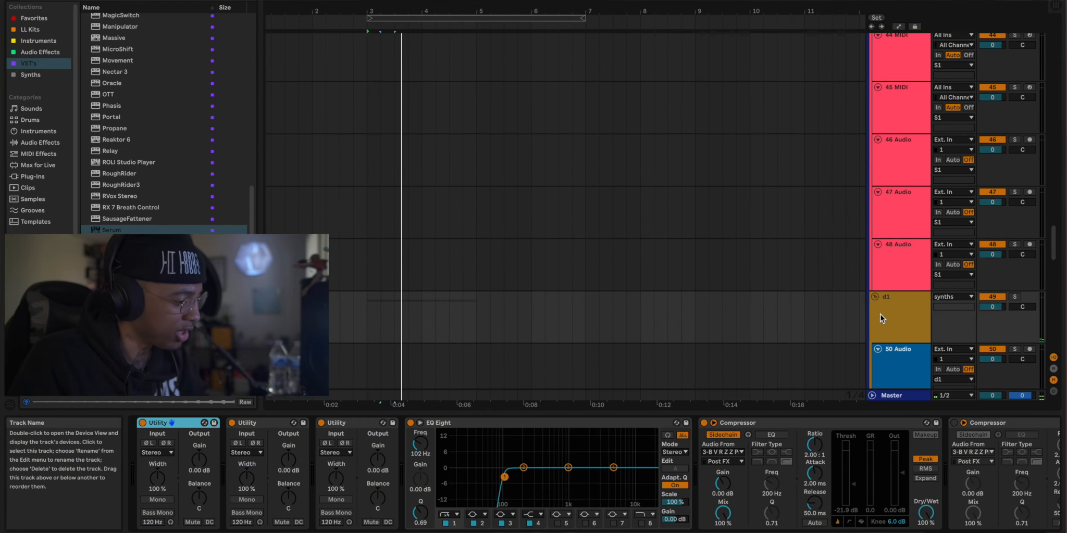
left_click(722, 452)
left_click(752, 247)
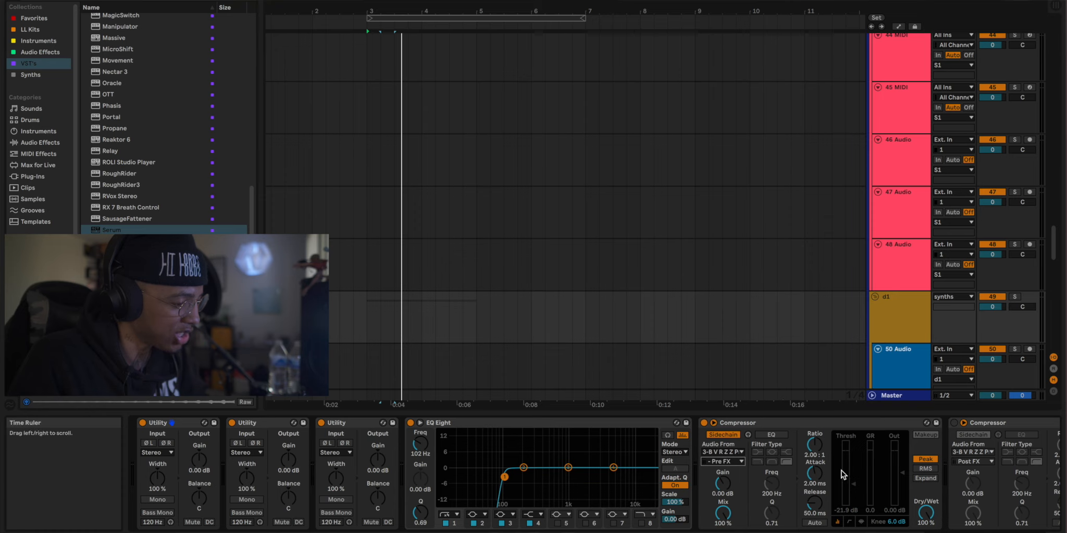
Enable the bass group's first Compressor with sidechain on and its tap point set to Pre FX.
scroll(824, 254, "up", 20)
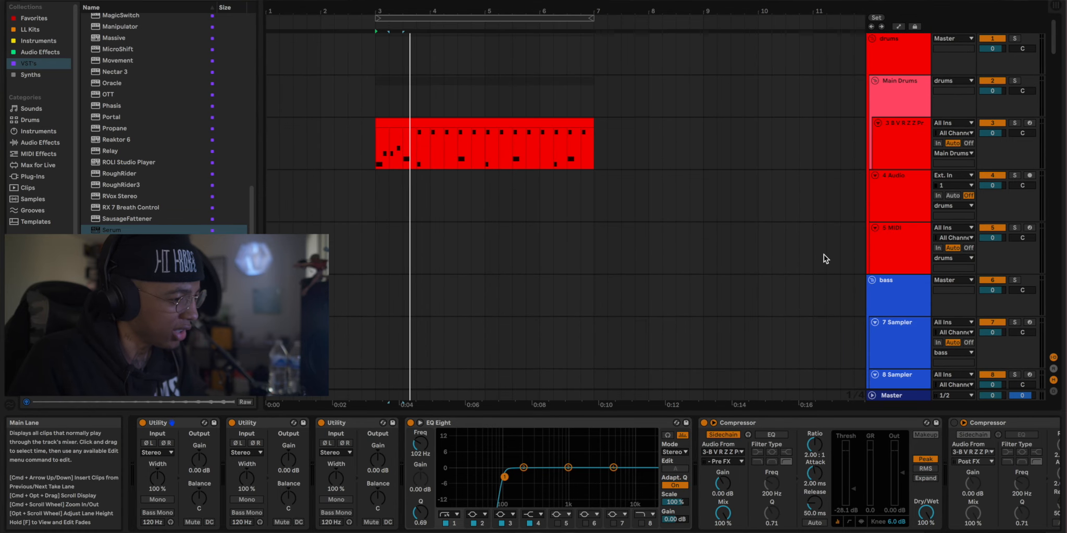
left_click(882, 293)
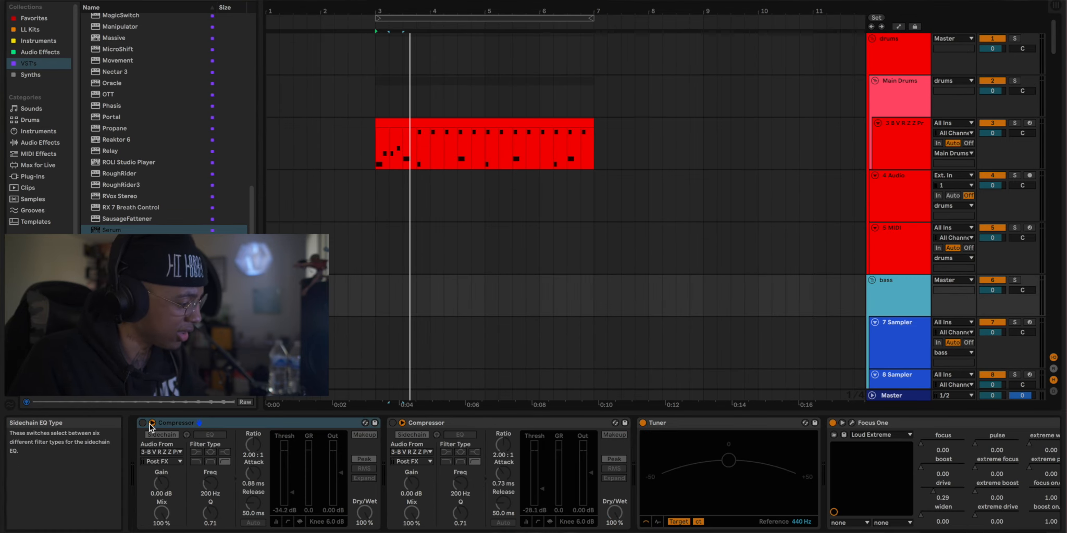
left_click(161, 434)
left_click(161, 462)
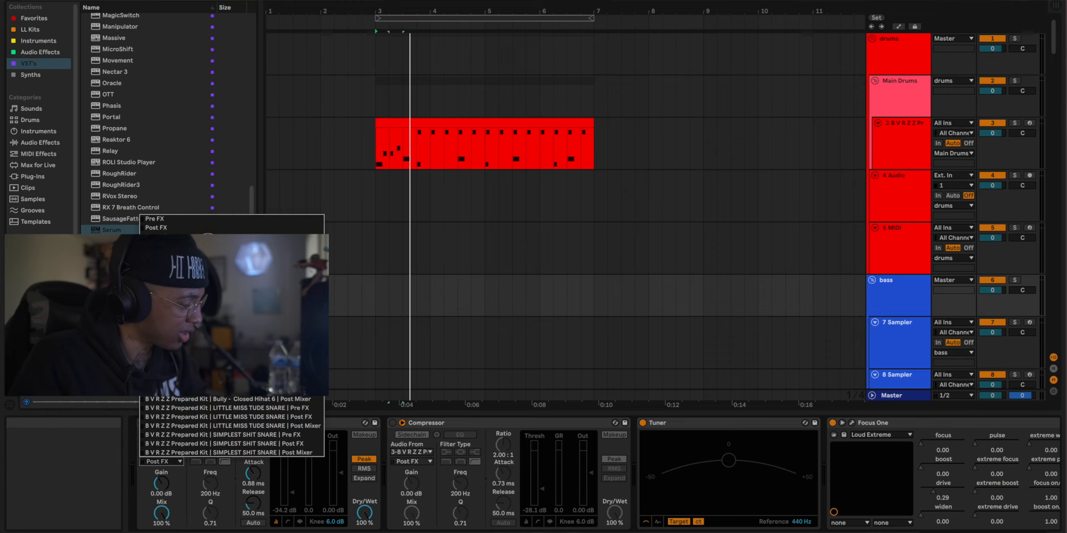
left_click(464, 228)
Set the gain of the Bootlicker Kick's first Utility to -1 dB while auditioning the drums.
scroll(544, 213, "down", 15)
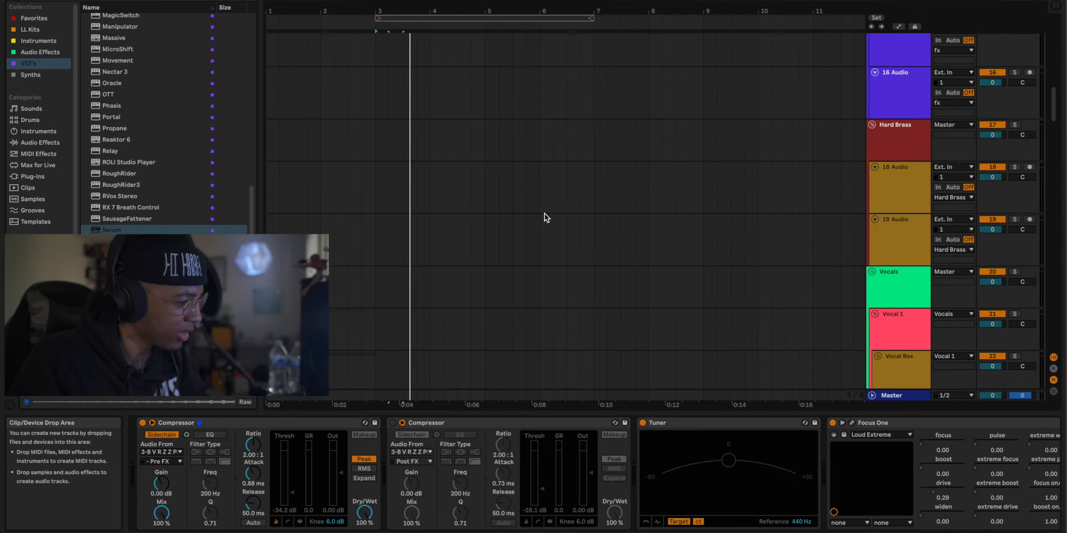
scroll(545, 214, "down", 15)
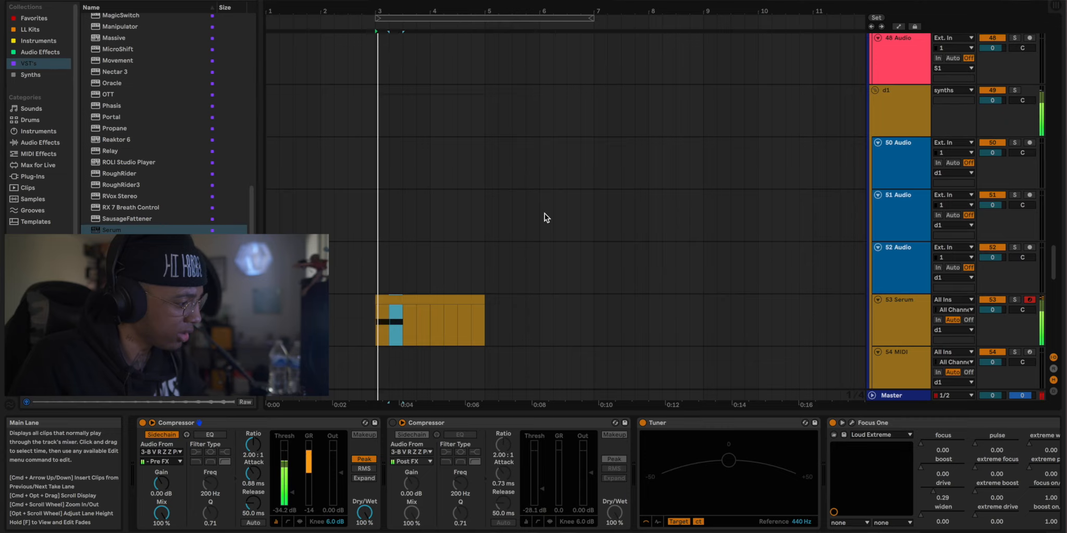
scroll(544, 218, "up", 20)
left_click(392, 155)
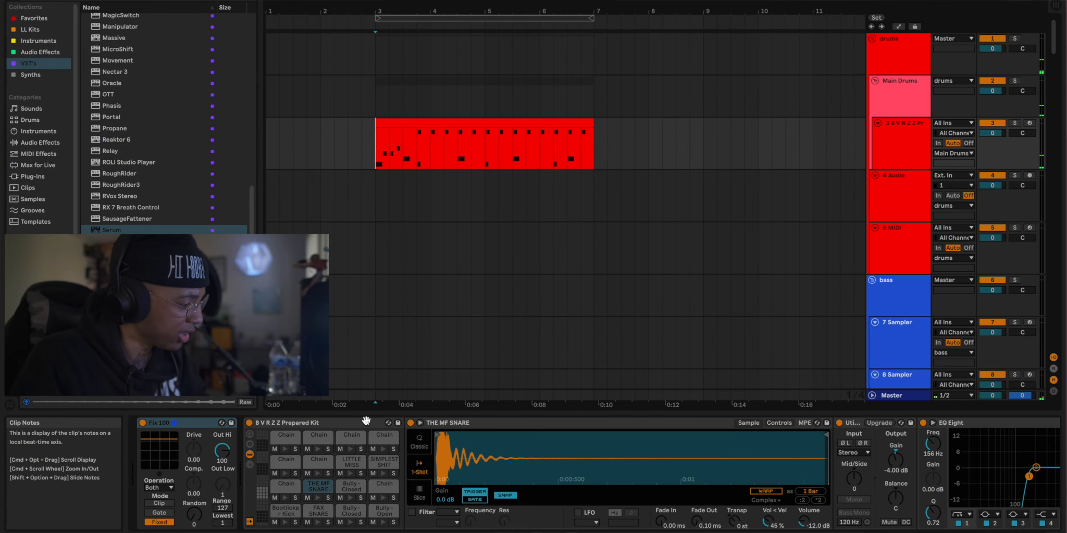
left_click(285, 511)
key("space")
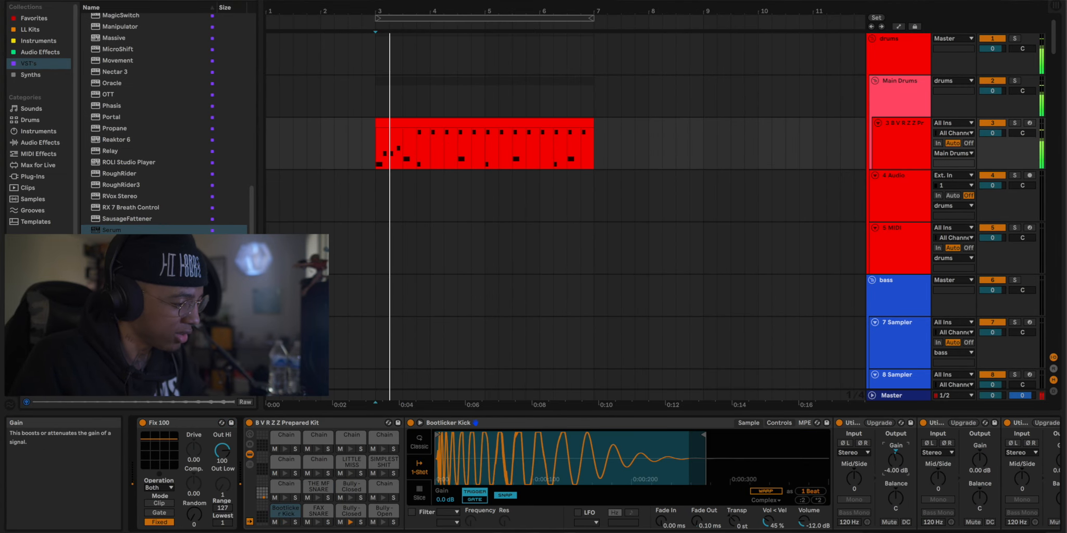
key("space")
key("Down")
key("space")
left_click(285, 523)
key("space")
key("space")
key("space")
Duplicate Serum track 53 and delete all notes from the copied clip on track 54.
scroll(356, 245, "down", 20)
scroll(355, 245, "down", 20)
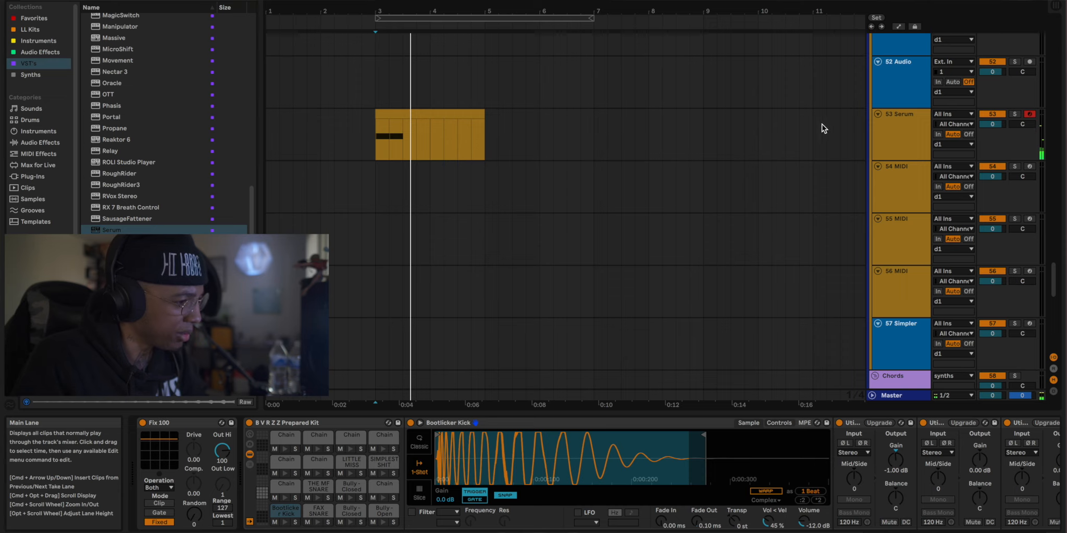
left_click(897, 139)
key("super+d")
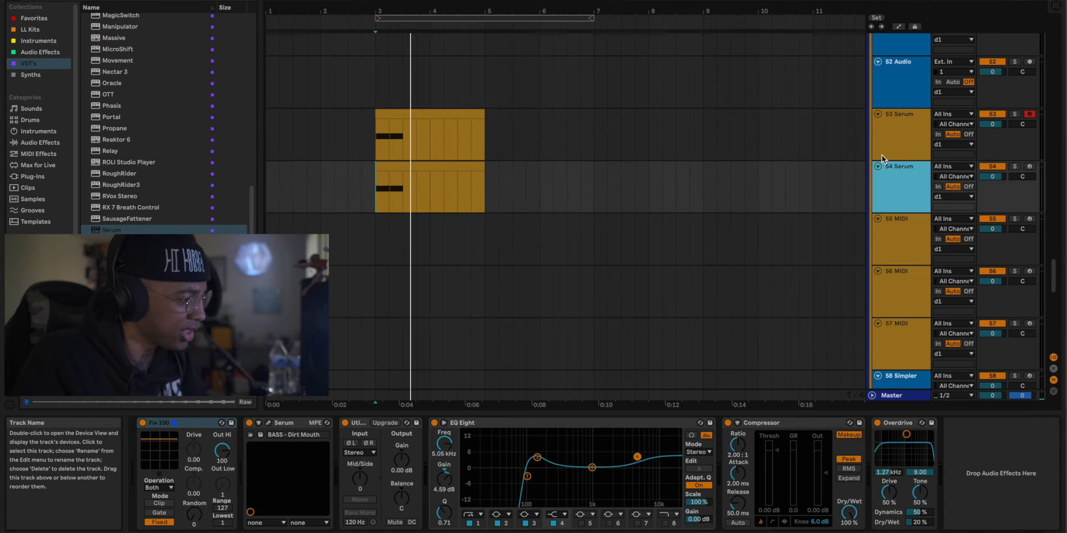
left_click(388, 168)
double_click(389, 168)
left_click(438, 486)
key("super+a")
key("Delete")
Arm track 54 and load the BASS - Gargantua preset from LIT LORDS HYBRID VOL.1 into its Serum.
left_click(909, 185)
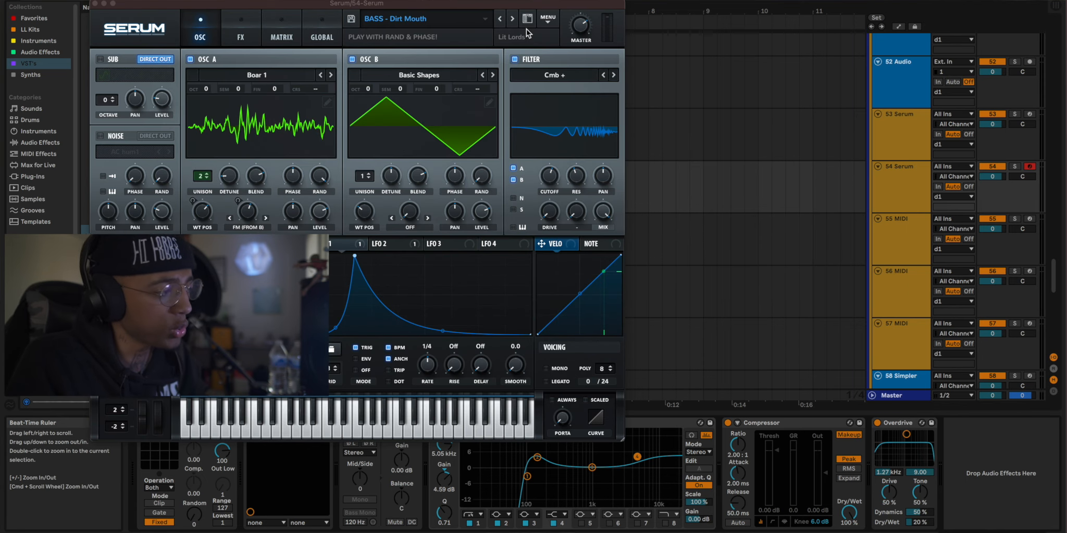
left_click(471, 22)
mouse_move(445, 121)
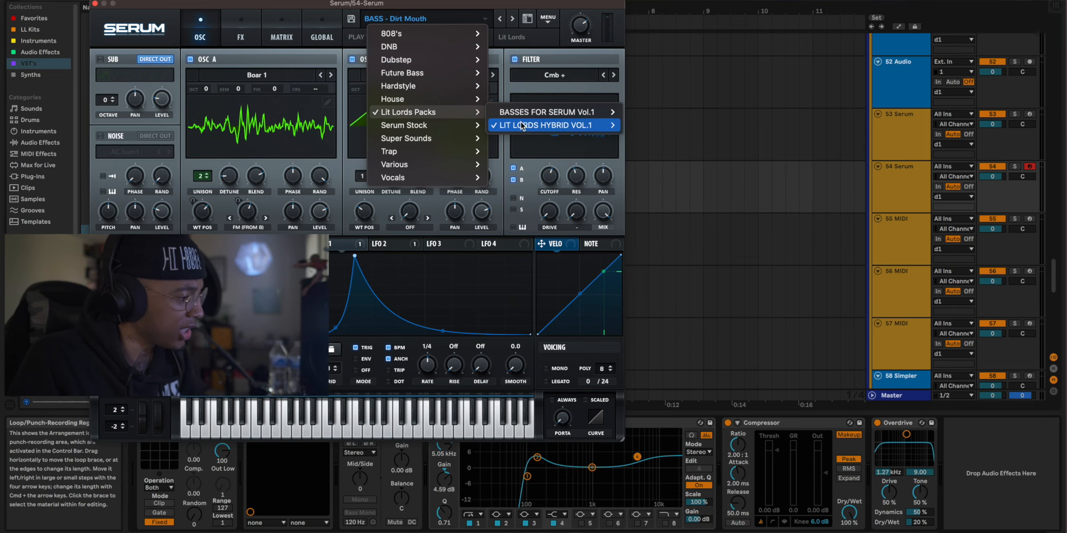
mouse_move(527, 126)
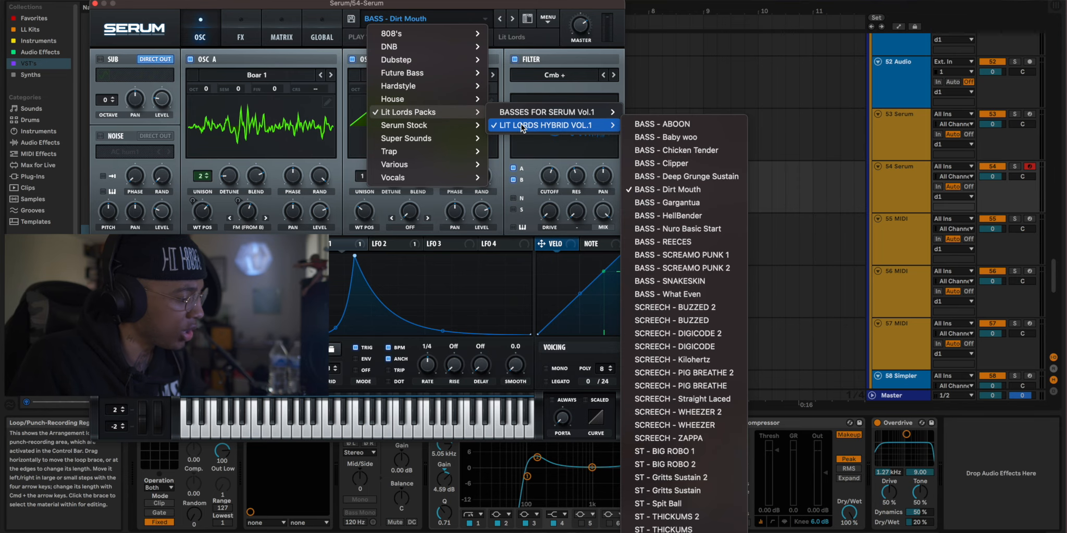
left_click(660, 203)
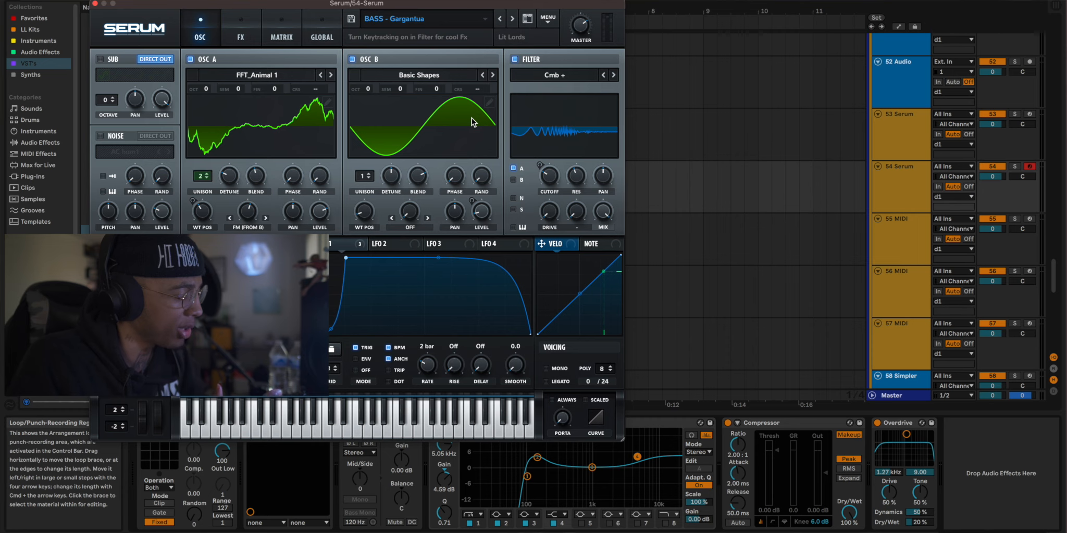
Move the first peak point of Serum's LFO 1 curve earlier for a faster rise and close the plug-in window.
left_click_drag(401, 5, 602, 20)
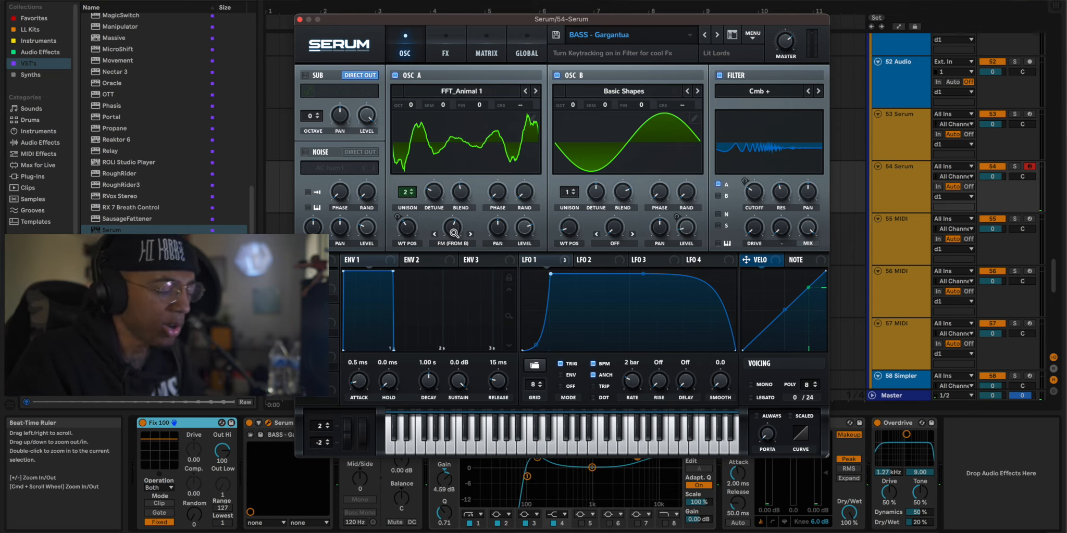
mouse_move(457, 233)
left_mouse_down()
mouse_move(448, 273)
mouse_move(444, 213)
mouse_move(447, 224)
left_mouse_up()
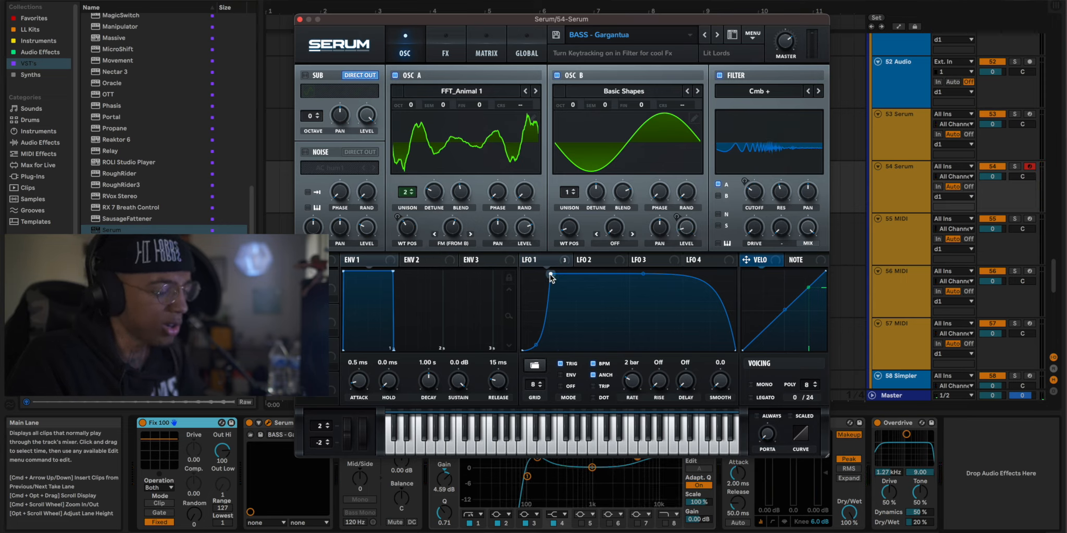
left_click_drag(549, 275, 530, 278)
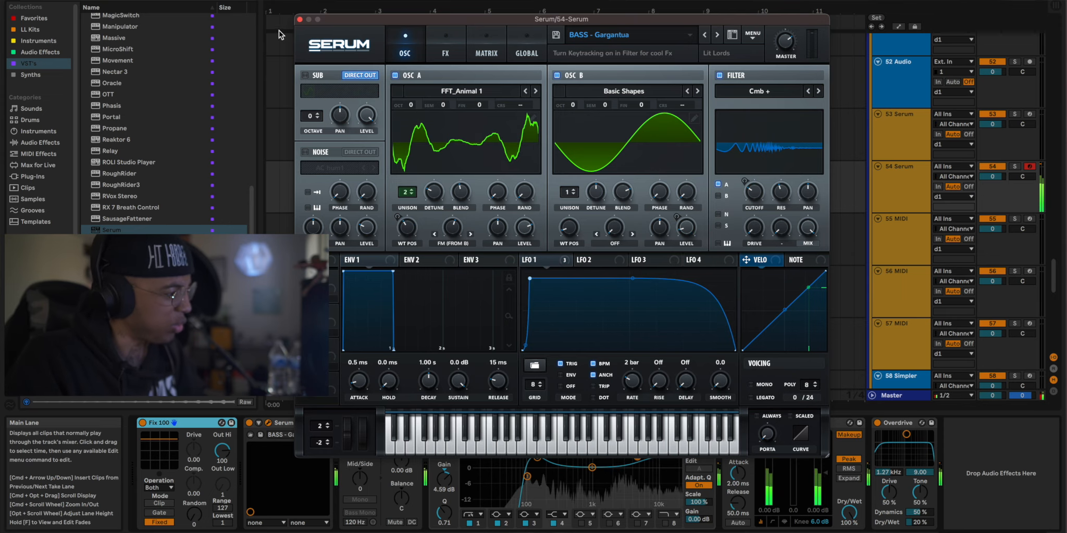
left_click(300, 20)
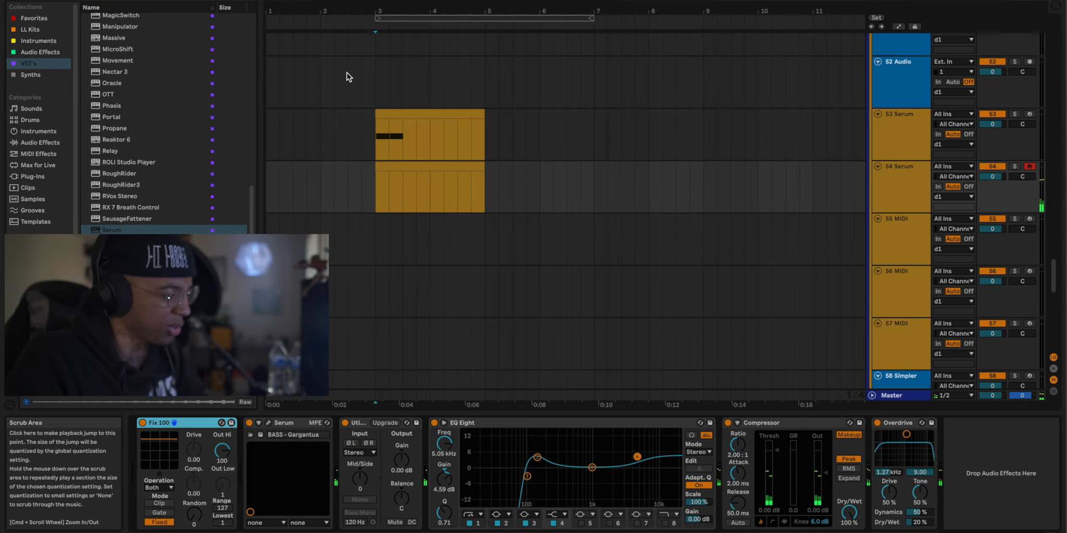
Add a D0 note to track 54's clip, sustained from beat 1.4 to the clip's end.
double_click(419, 169)
key("space")
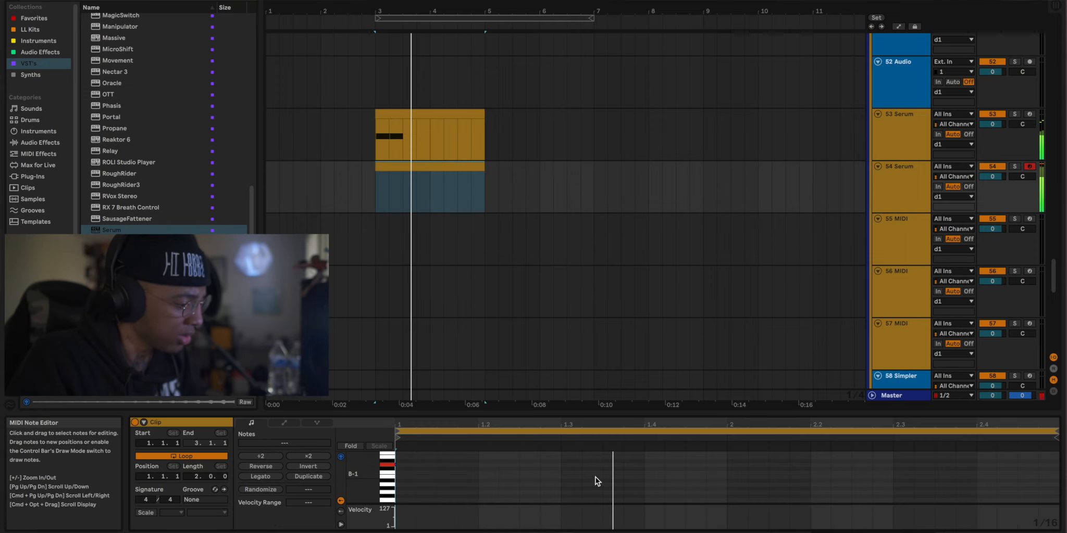
double_click(648, 465)
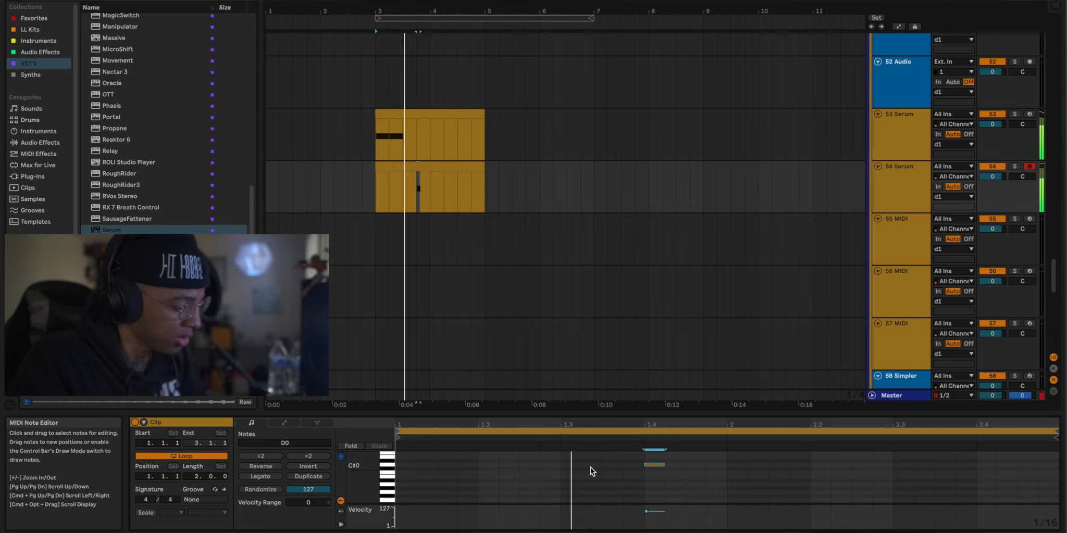
left_click_drag(664, 465, 1053, 465)
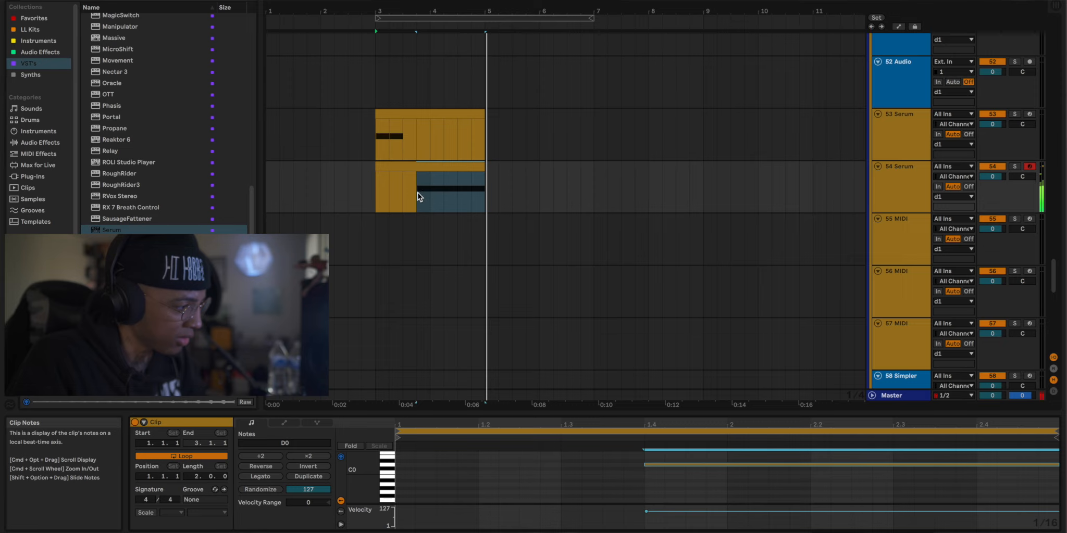
Duplicate a three-beat section of track 54's sustained bass twice, extending it to 6.3.
left_click_drag(418, 193, 497, 185)
key("super+d")
key("space")
key("space")
key("space")
left_click_drag(485, 191, 526, 192)
key("super+d")
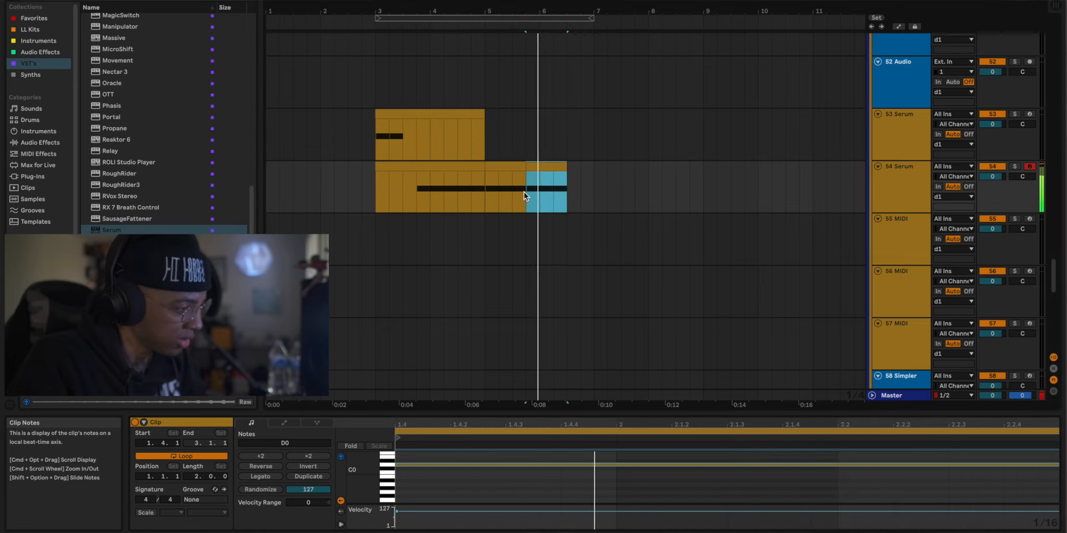
Play the arrangement from bar 2 to review both Serum basses.
left_click(327, 191)
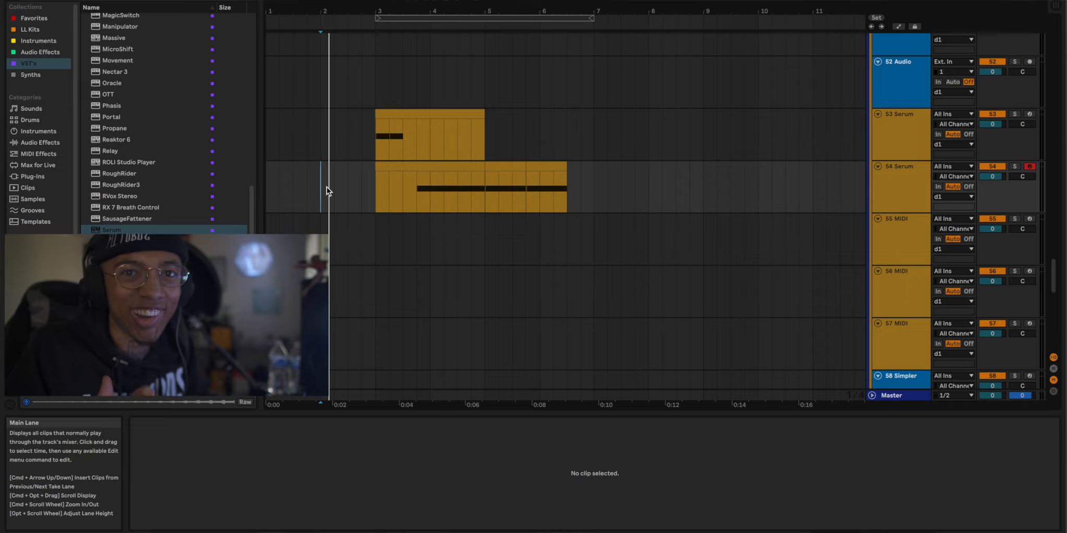
key("space")
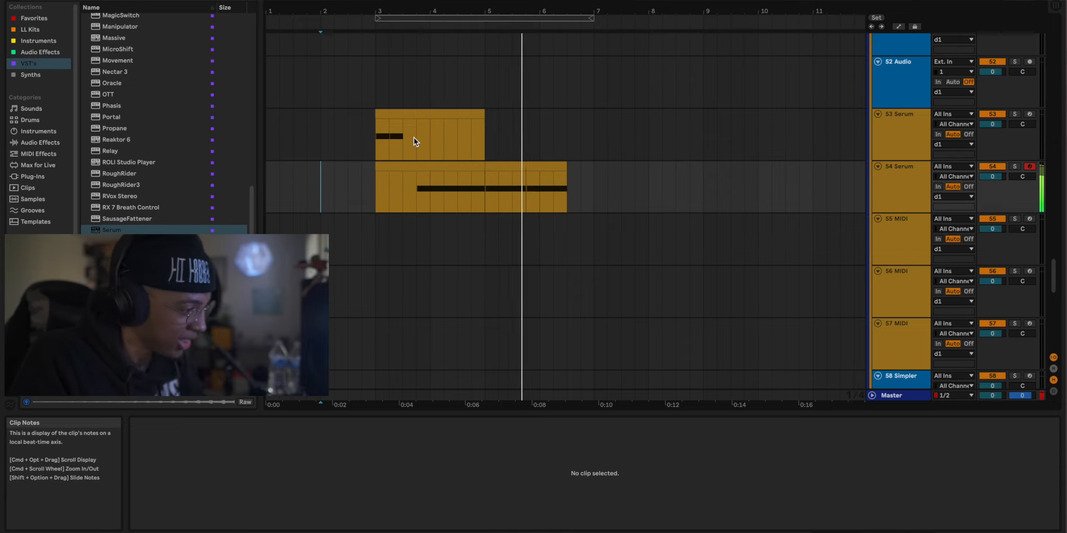
key("space")
Load the SCREECH - PIG BREATHE 2 preset from LIT LORDS HYBRID VOL.1 into track 55's Serum and close the plug-in window.
scroll(423, 148, "up", 20)
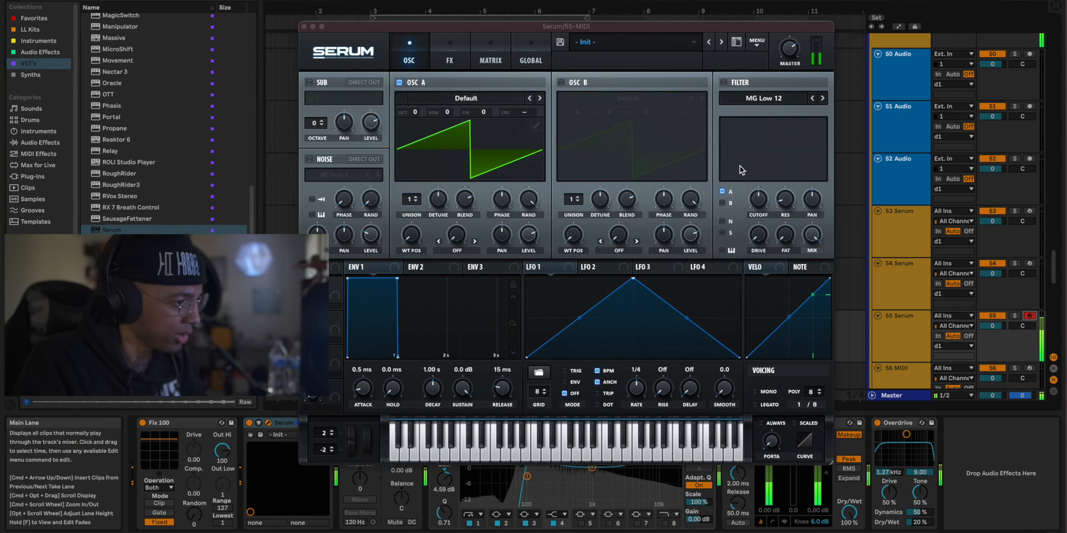
left_click(586, 41)
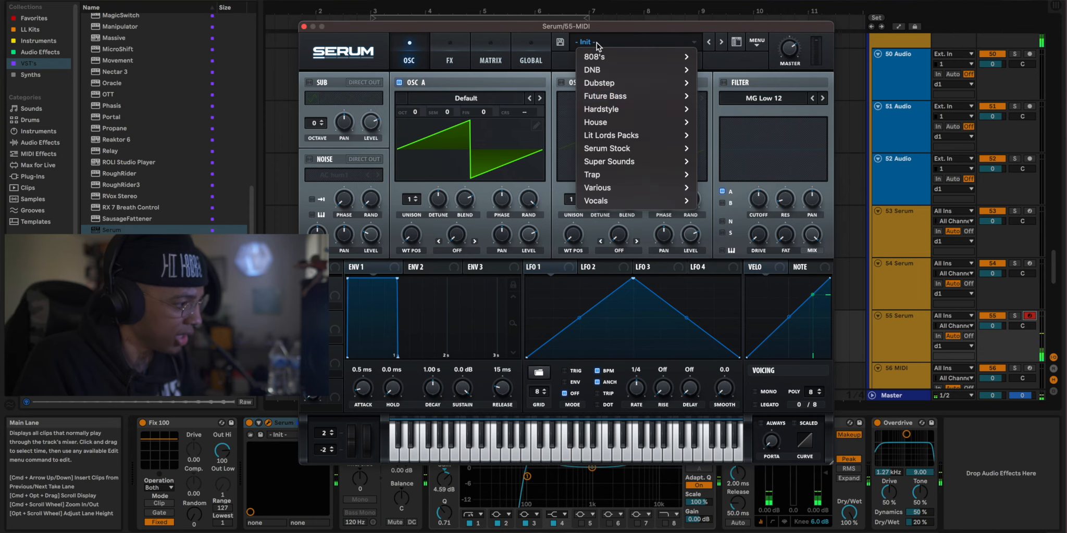
mouse_move(620, 136)
mouse_move(735, 150)
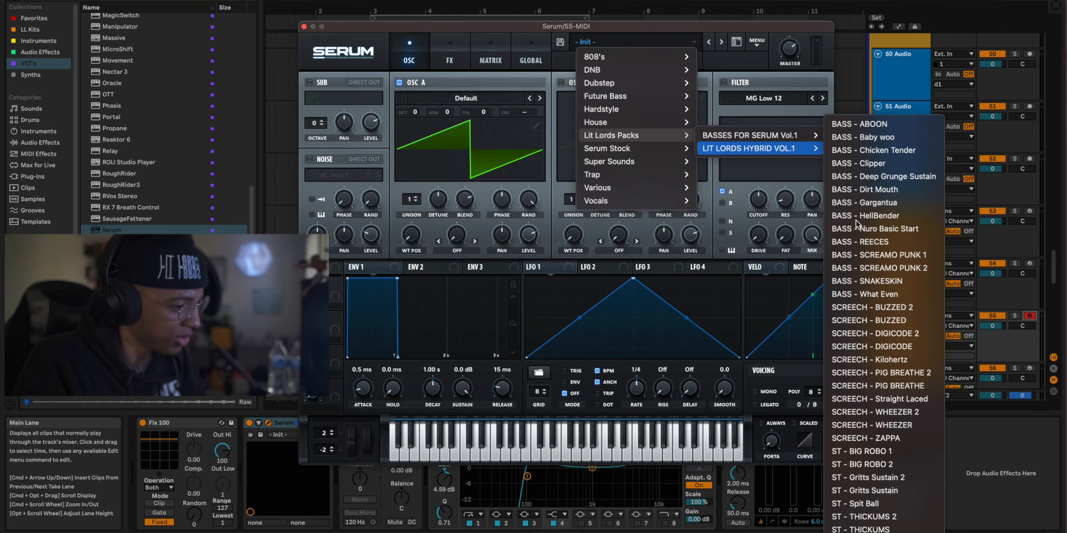
left_click(872, 373)
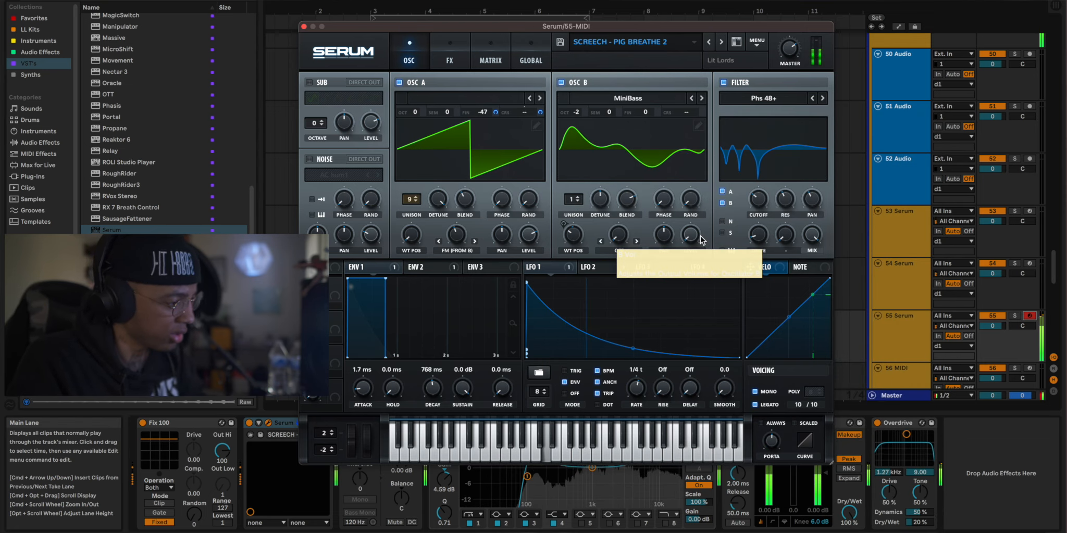
left_click(305, 26)
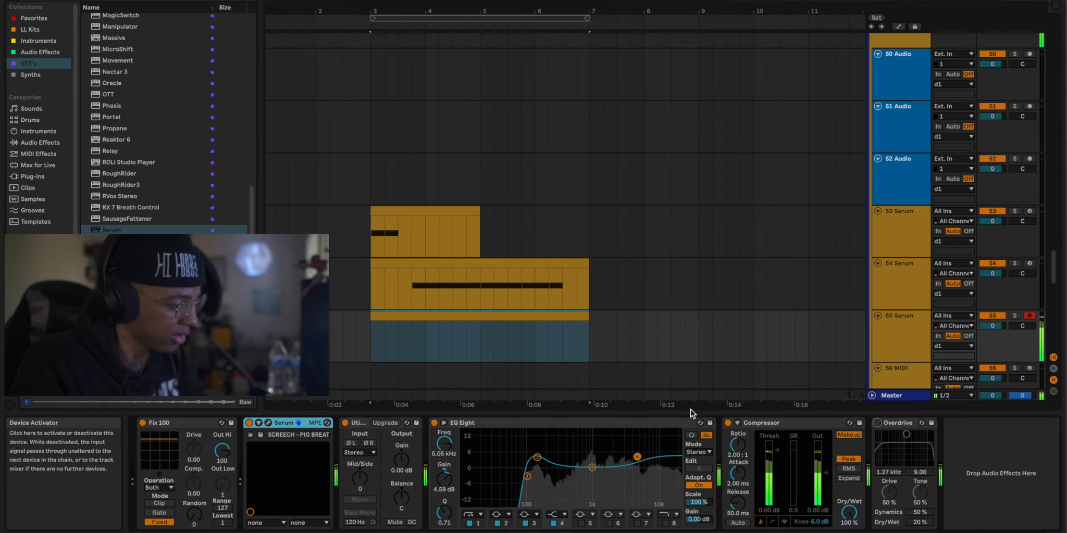
Record a MIDI take of the screech on track 55, starting at bar 3.
key("space")
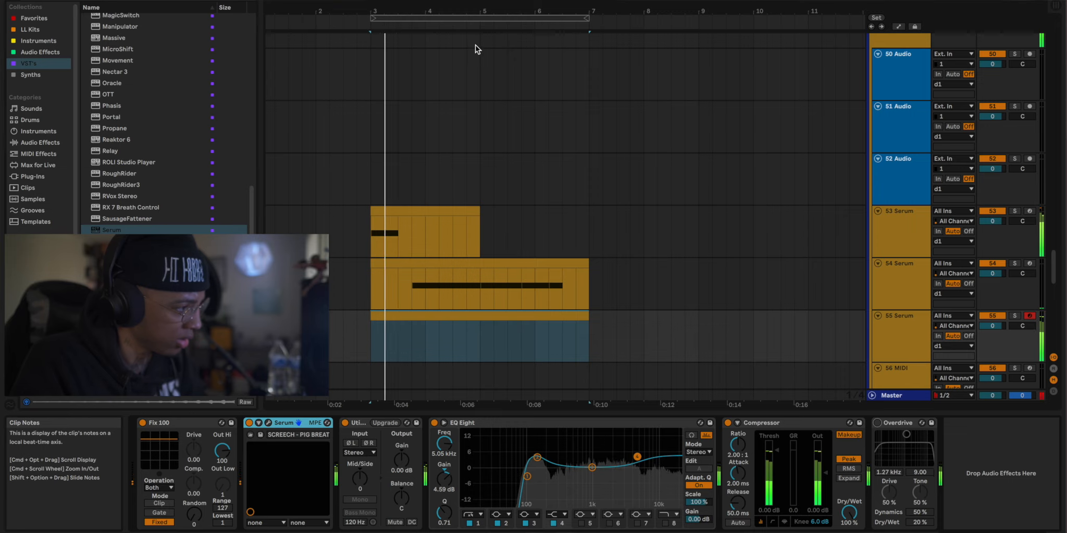
key("space")
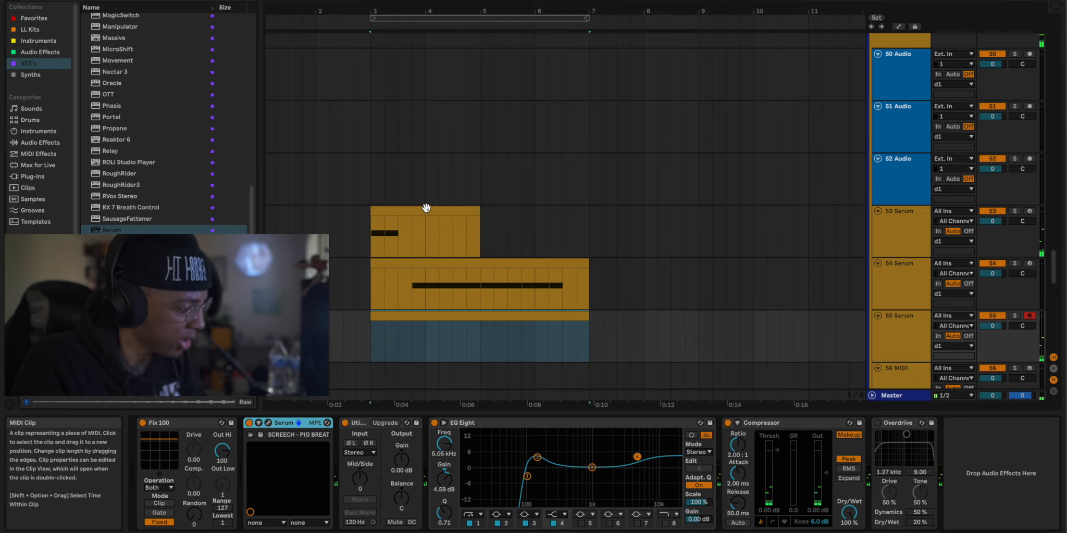
key("F9")
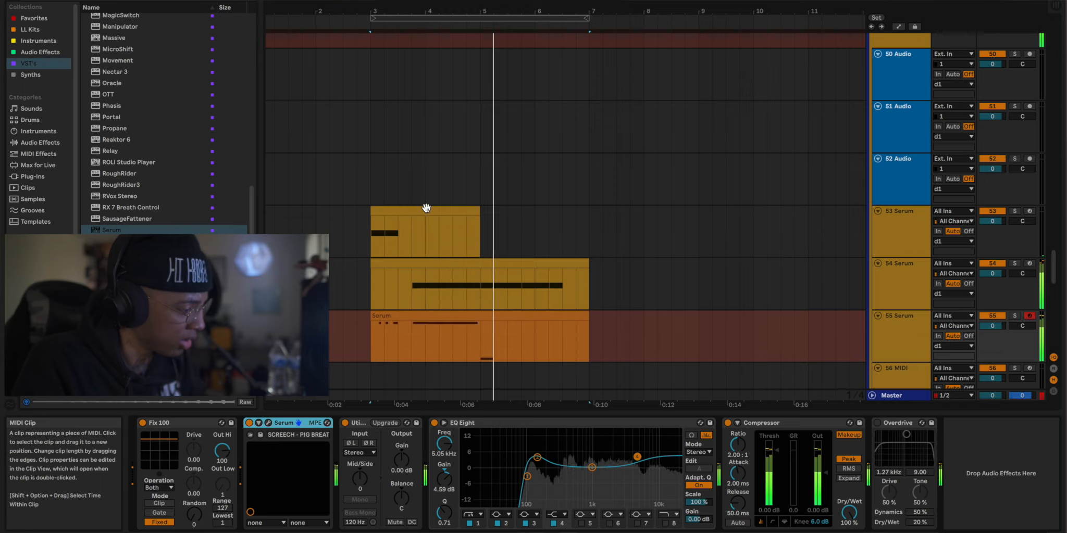
key("space")
Duplicate track 55's sustained section from 3.4 to bar 5, and repeat three beats of the copy up to 6.3.
left_click_drag(413, 333, 478, 335)
key("super+d")
left_click(466, 333)
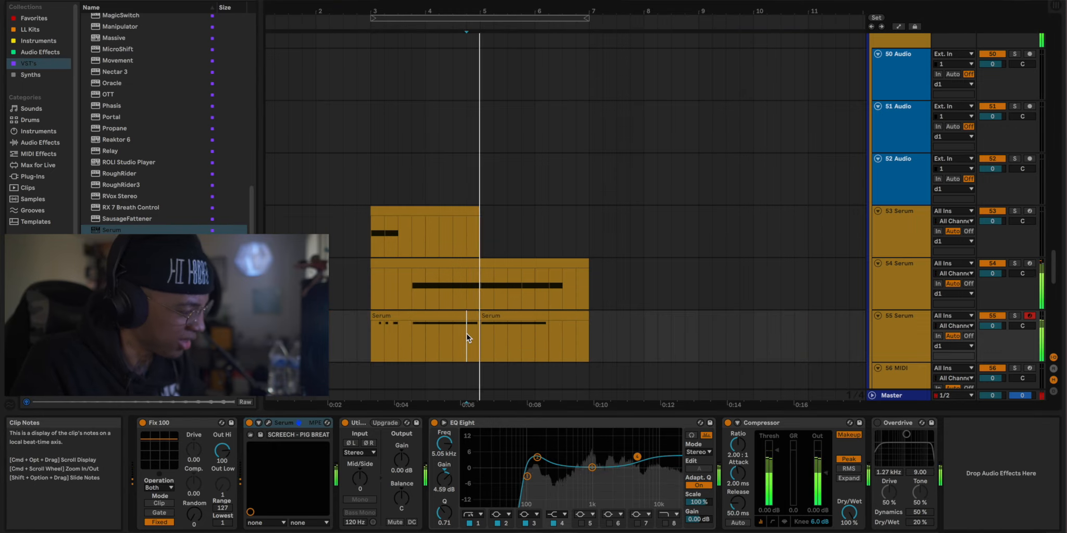
left_click_drag(481, 337, 520, 342)
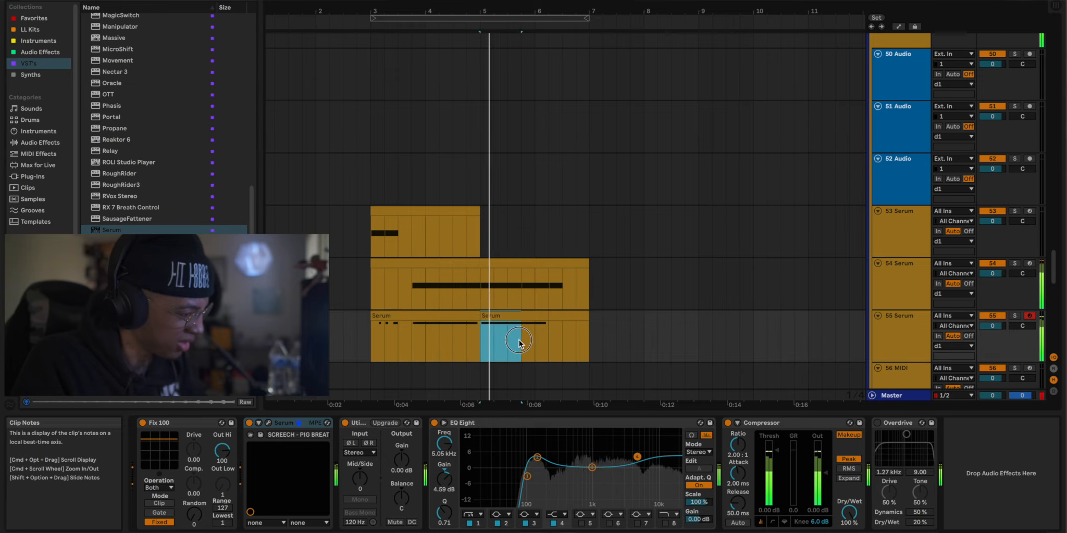
key("super+d")
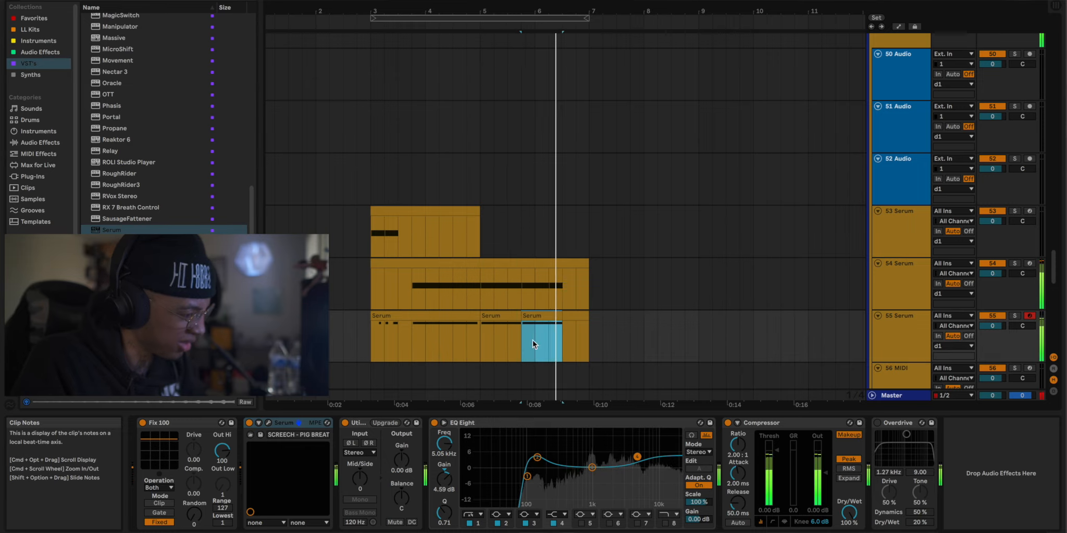
key("space")
Consolidate track 55's clips into one and delete the short opening notes before beat 3.4.
double_click(465, 315)
left_click(581, 317, "shift")
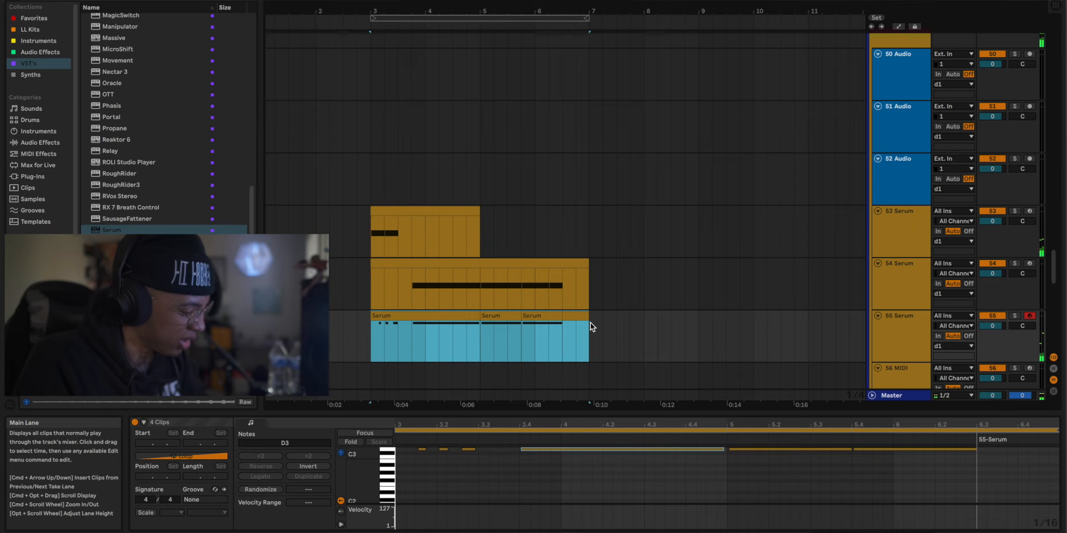
left_click_drag(411, 339, 357, 335)
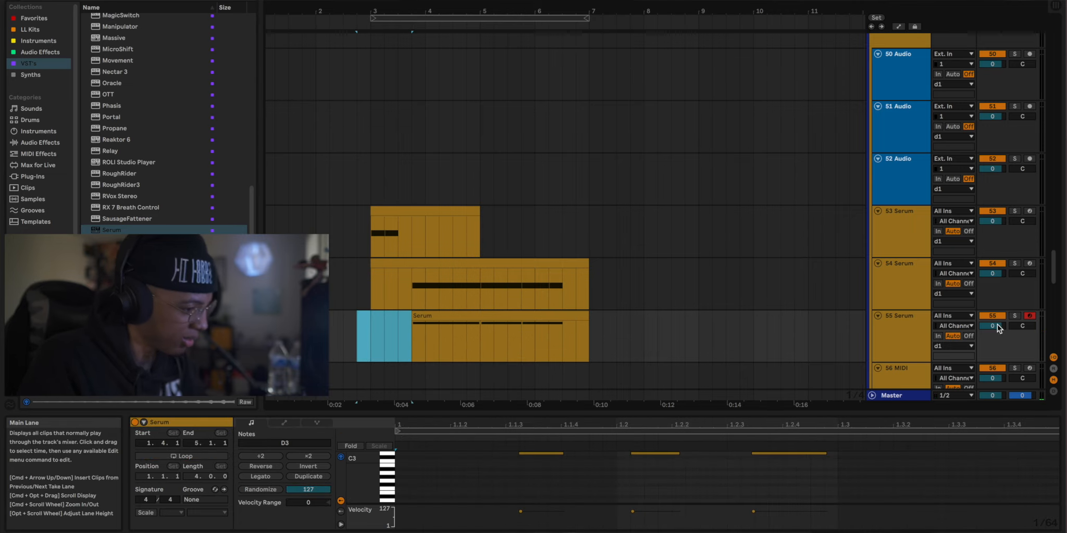
Duplicate track 55 with its devices and delete the copied clip from the new track 56.
left_click(898, 332)
key("super+d")
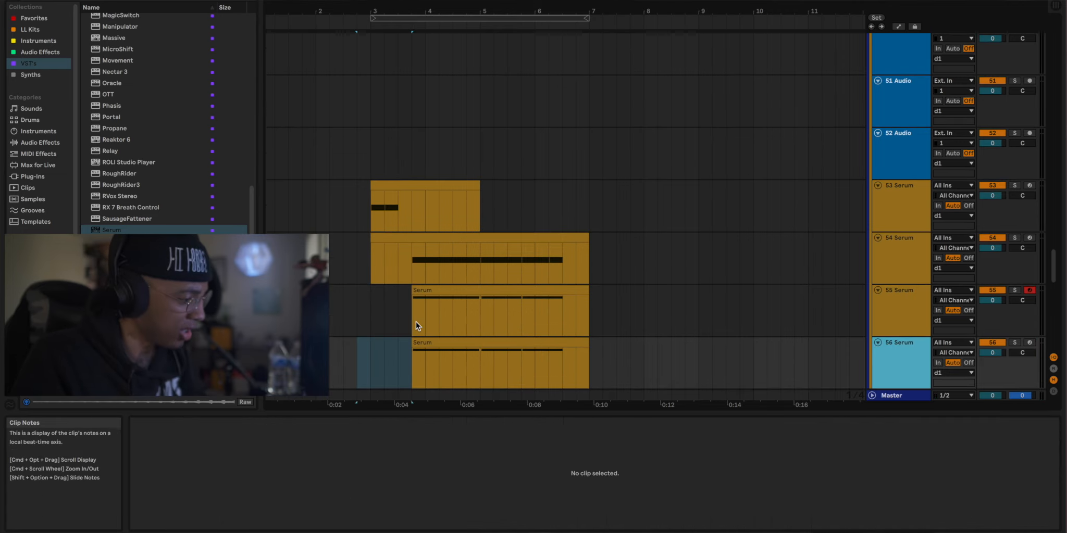
left_click_drag(601, 361, 409, 358)
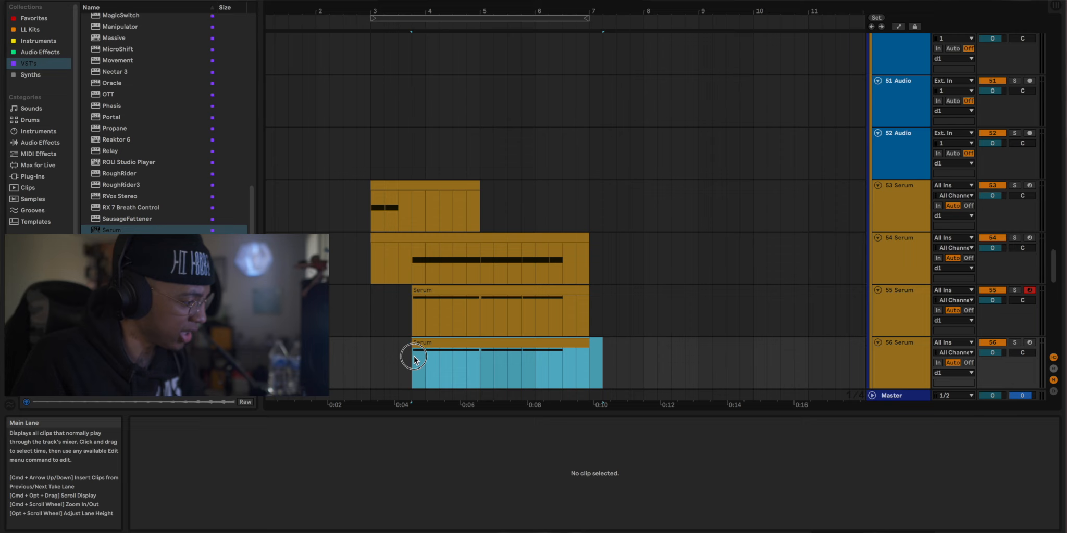
key("Delete")
left_click(368, 347)
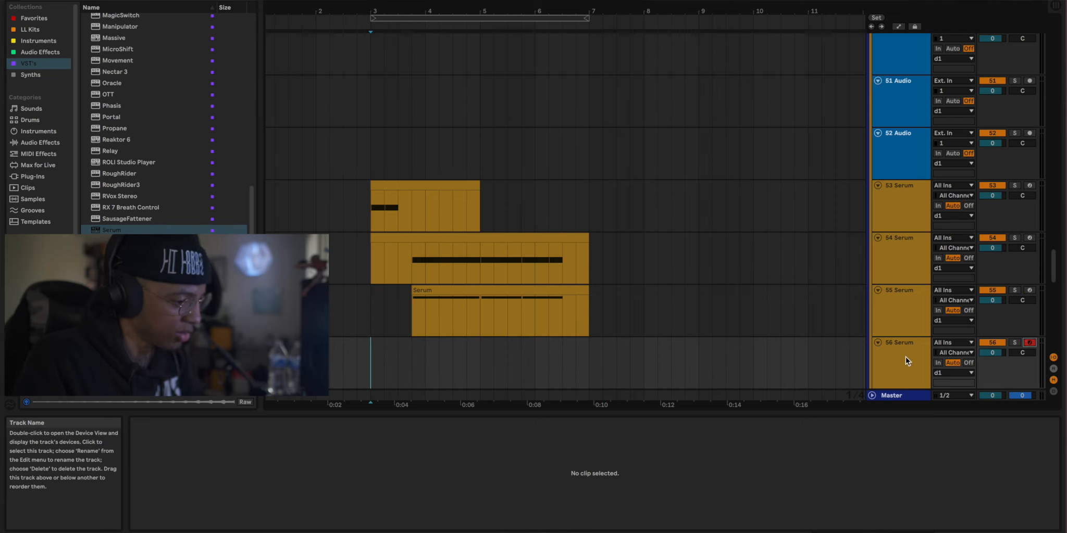
Load the SCREECH - DIGICODE preset from LIT LORDS HYBRID VOL.1 into track 56's Serum and close the plug-in window.
left_click(908, 361)
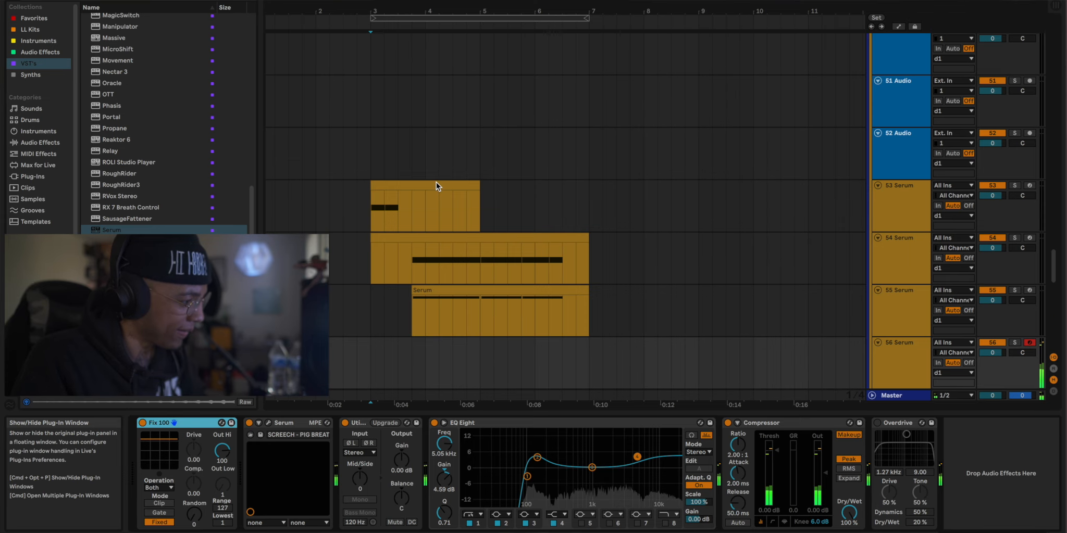
key("super+alt+p")
left_click(617, 43)
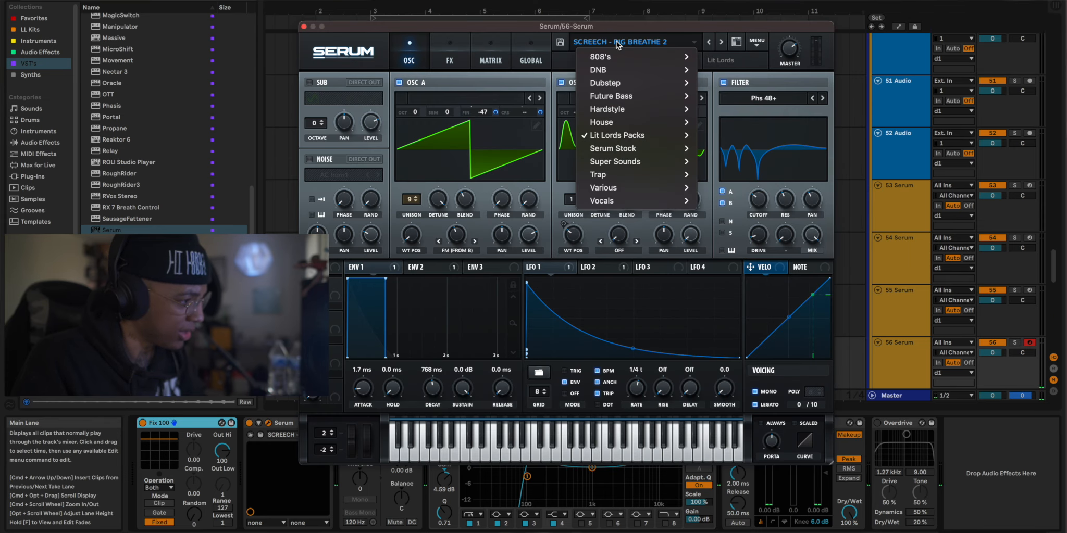
mouse_move(668, 136)
mouse_move(760, 148)
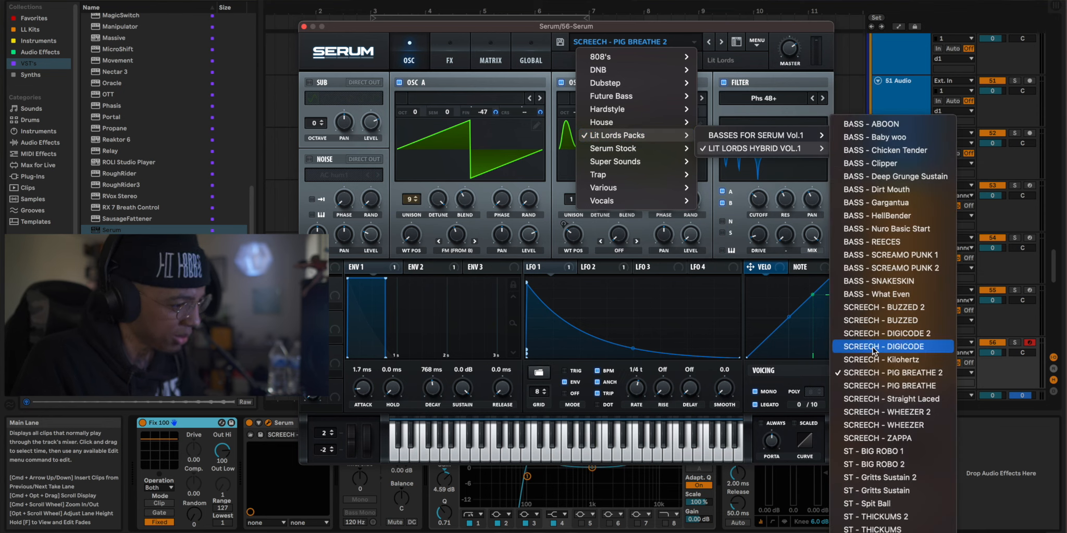
left_click(746, 328)
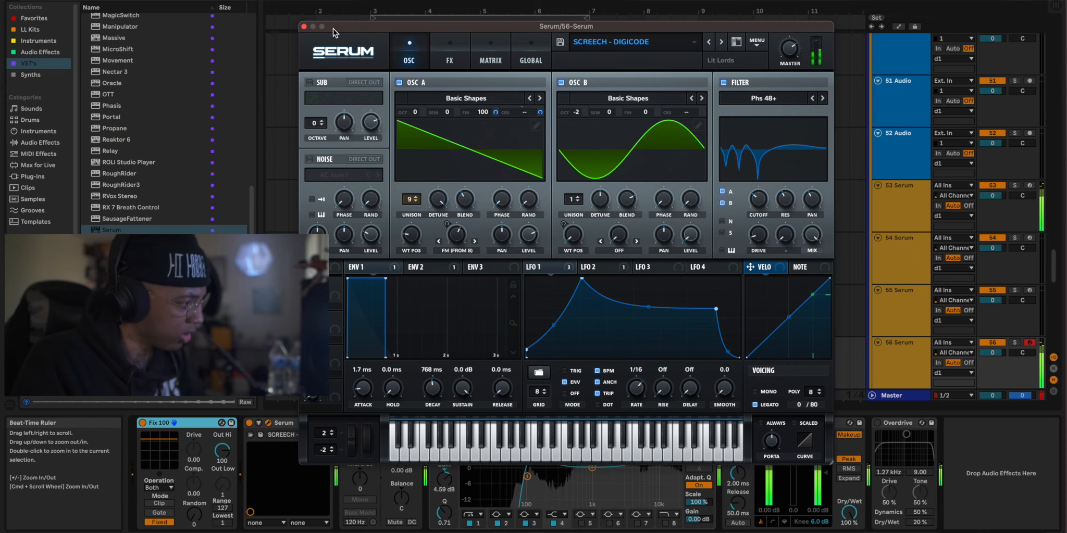
left_click(305, 27)
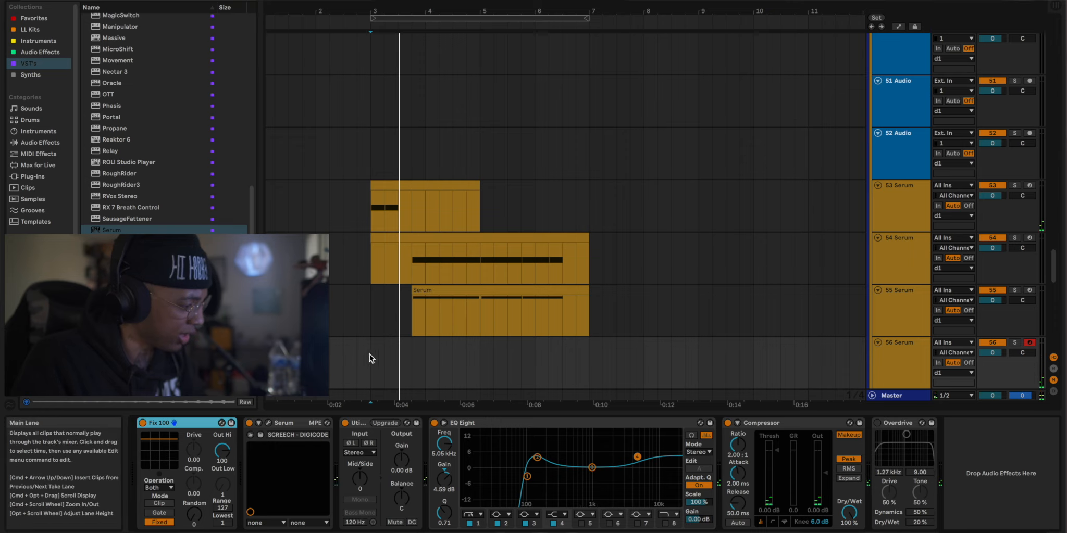
Create a one-bar MIDI clip at bar 3 on track 56 with a D2 note held from 1.1 to 1.3.
left_click_drag(369, 355, 420, 355)
key("super+shift+m")
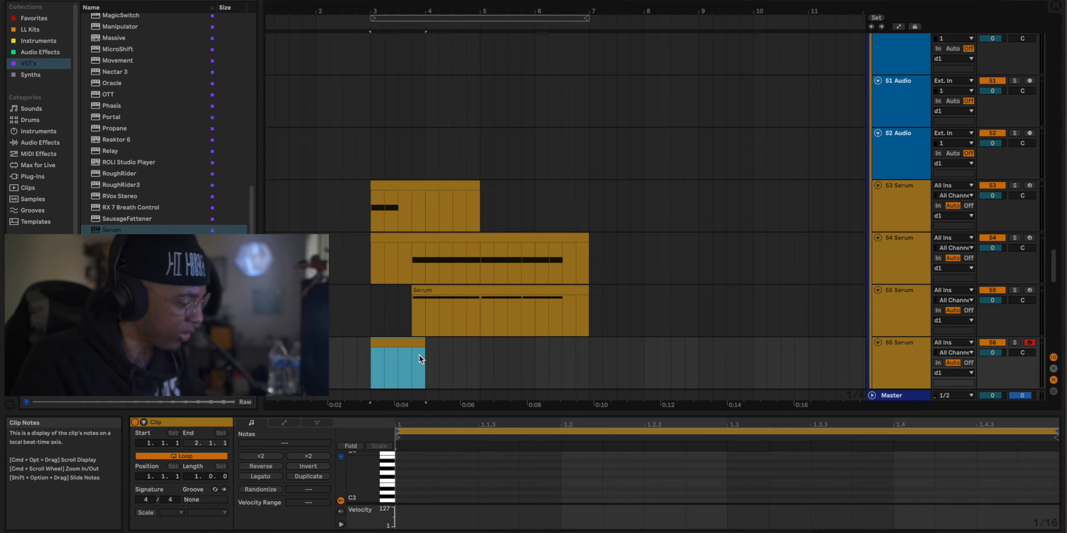
left_click(410, 470)
scroll(410, 479, "down", 4)
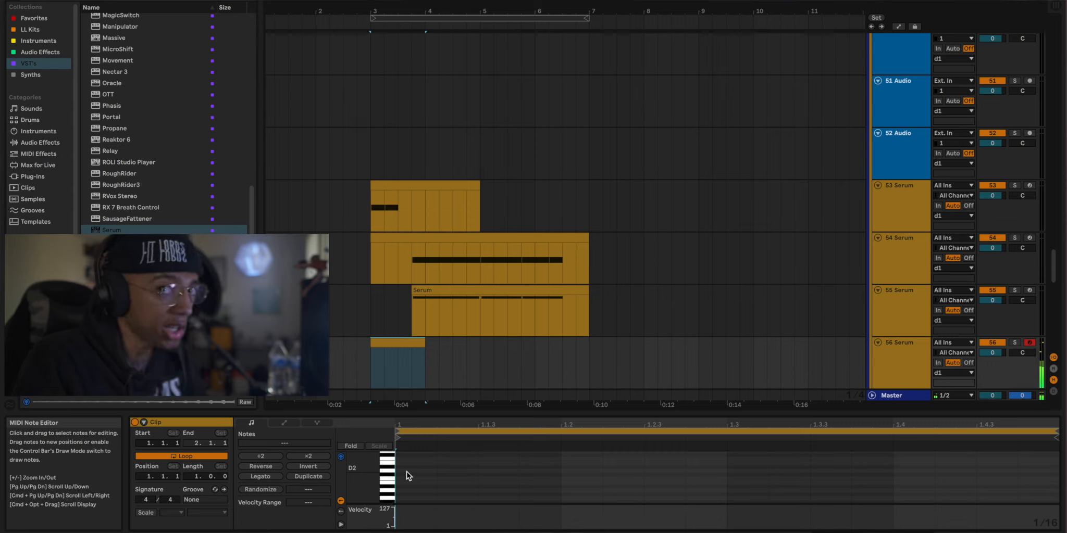
left_click(883, 320)
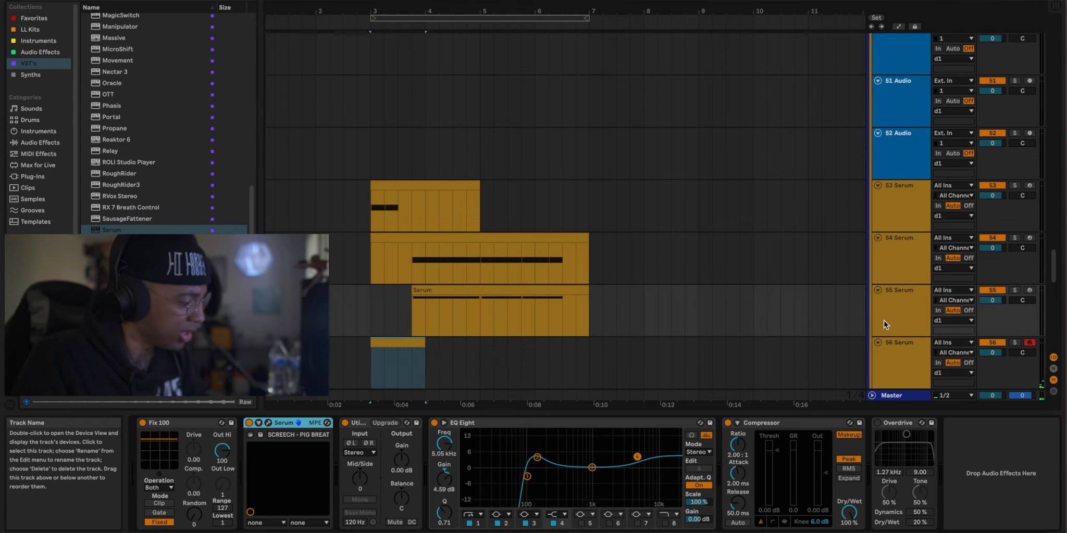
left_click(387, 346)
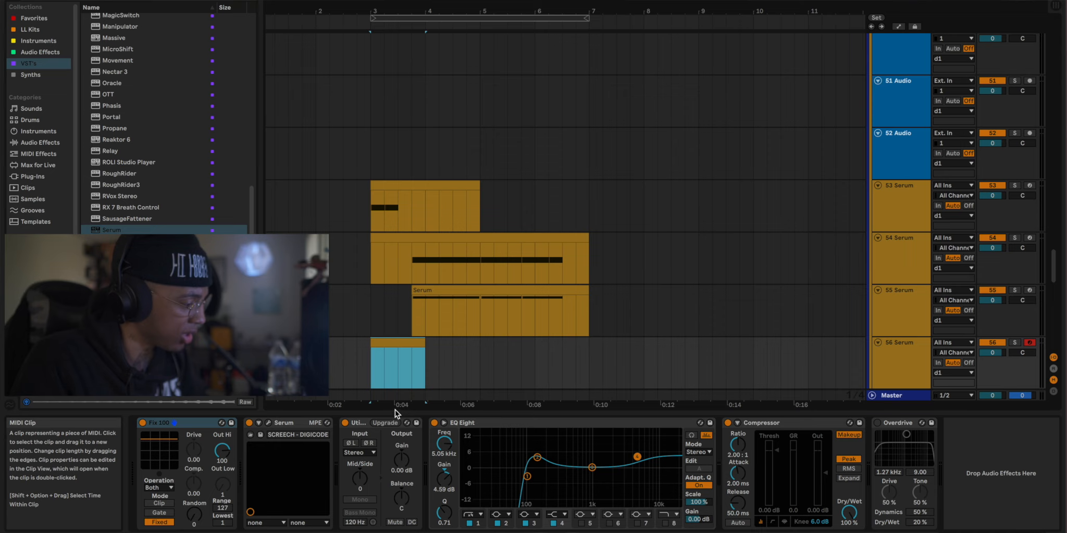
key("shift+Tab")
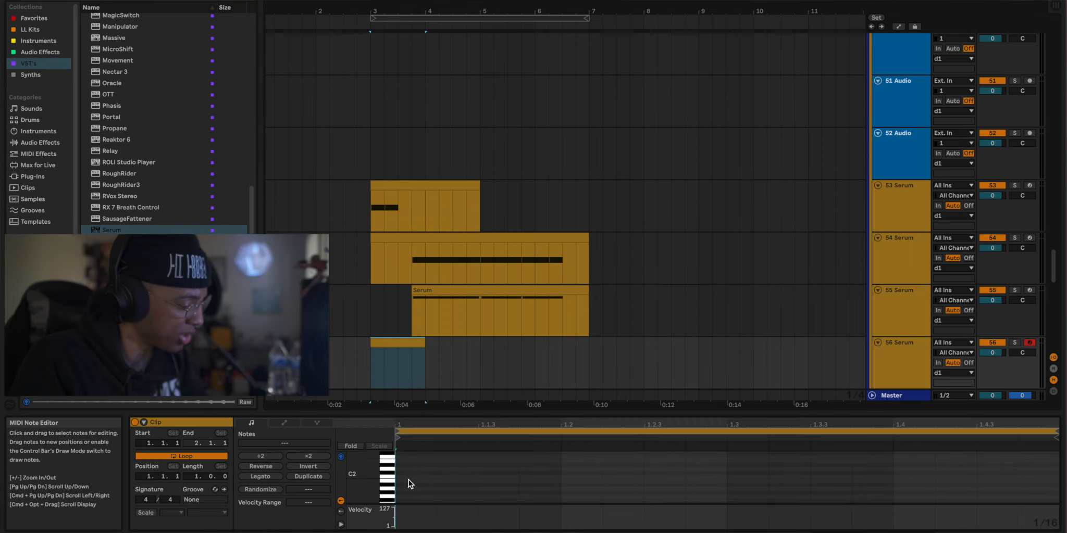
double_click(407, 472)
left_click_drag(441, 469, 729, 457)
Solo track 56 and add the Sharing audio effect after the Overdrive in its device chain.
key("space")
left_click(898, 355)
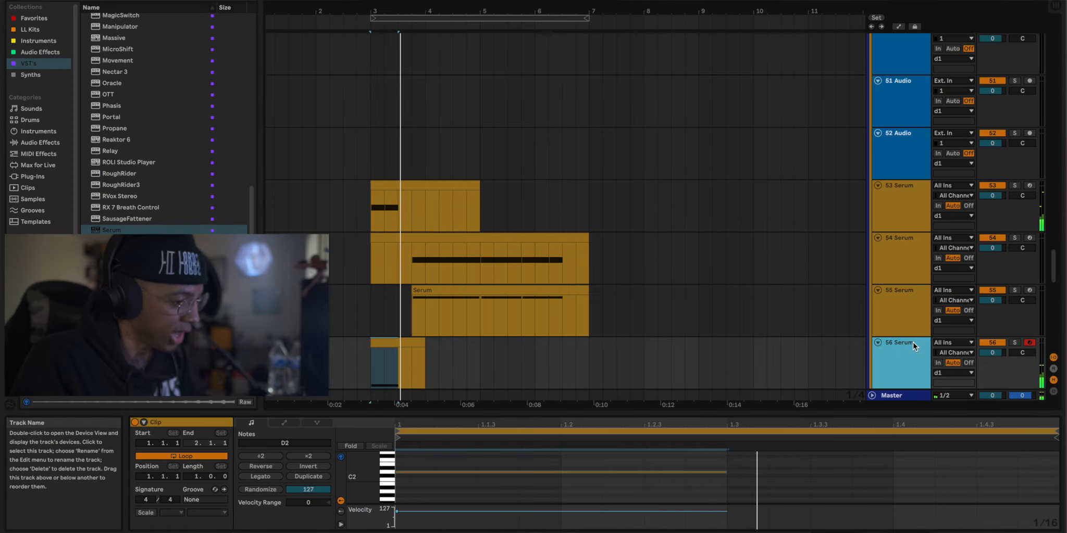
left_click(1014, 342)
double_click(912, 364)
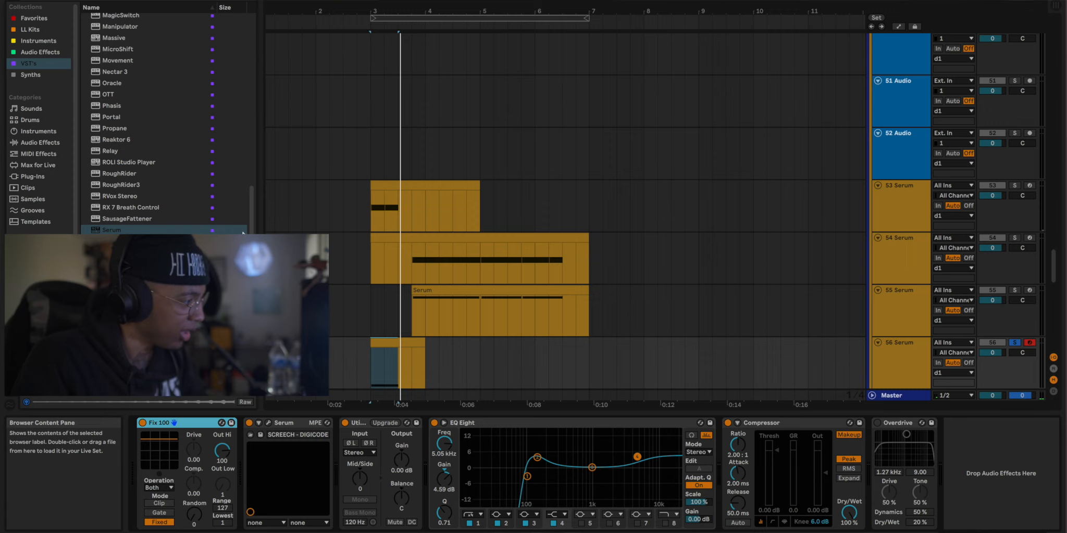
left_click(35, 54)
scroll(166, 125, "down", 10)
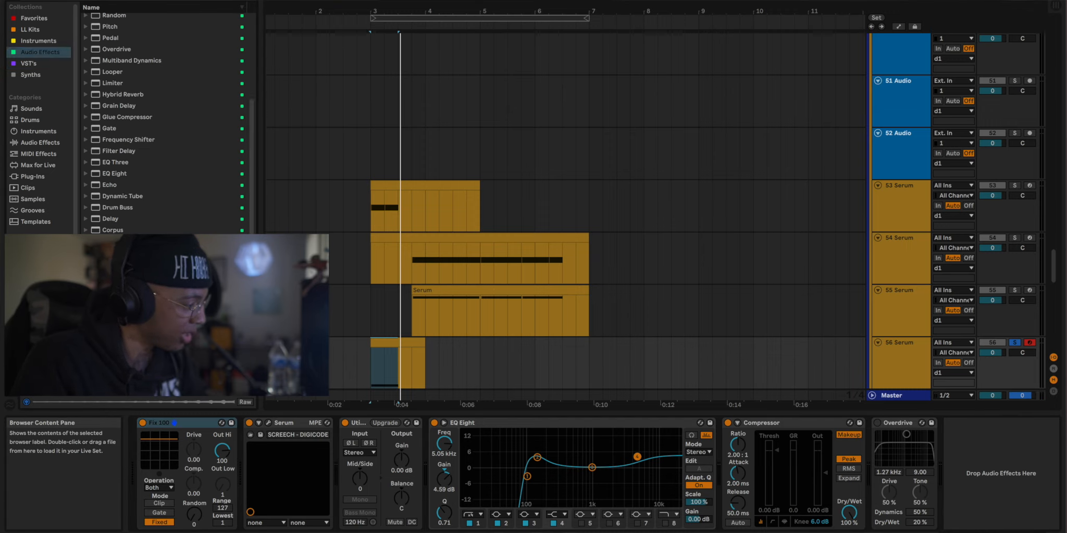
left_click_drag(377, 348, 380, 345)
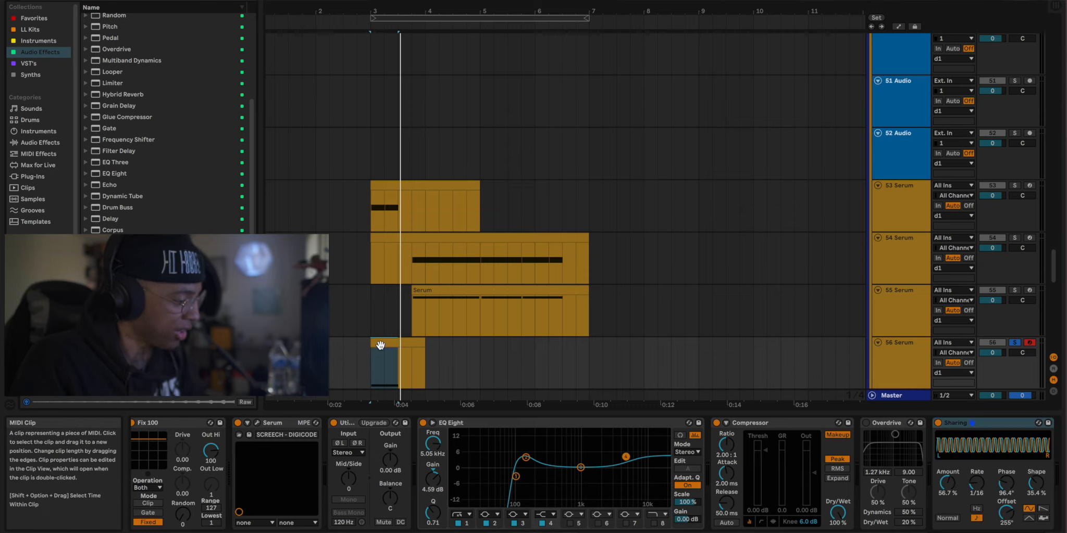
left_click(380, 345)
Set Sharing's amount to 65.1%, rate to 1/8, phase to 0° and offset to 186° during playback.
key("space")
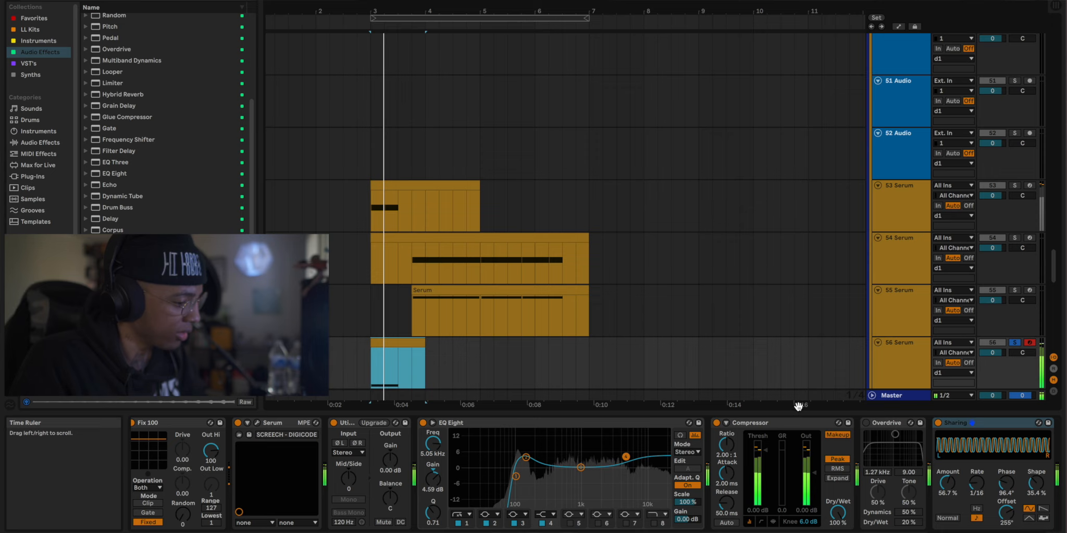
left_click_drag(977, 482, 954, 477)
left_click_drag(1007, 513, 1006, 527)
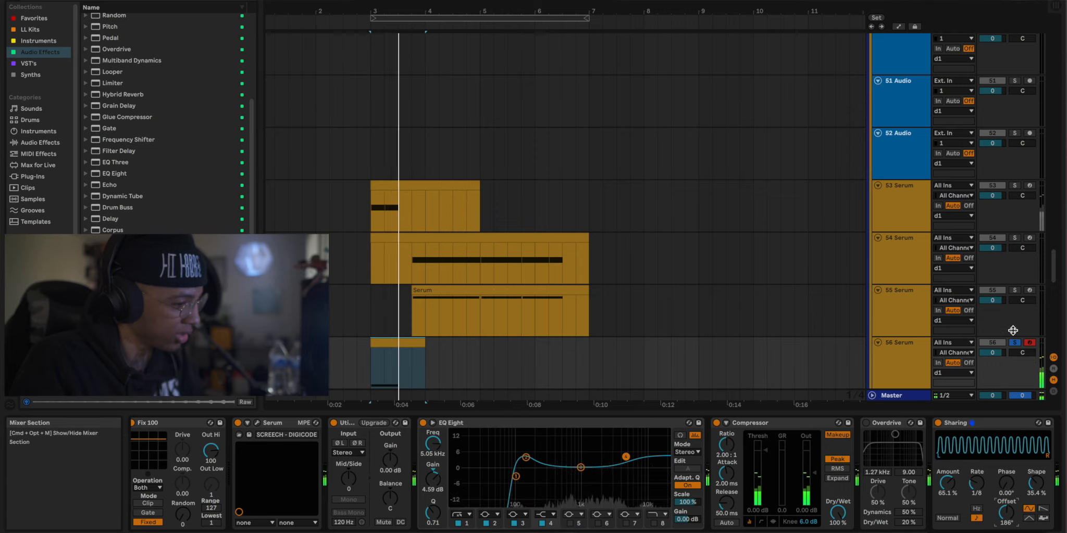
Solo track 53 alongside track 56 and set Sharing's offset to 149° with a 1/8 rate, replaying both basses.
left_click(1015, 186)
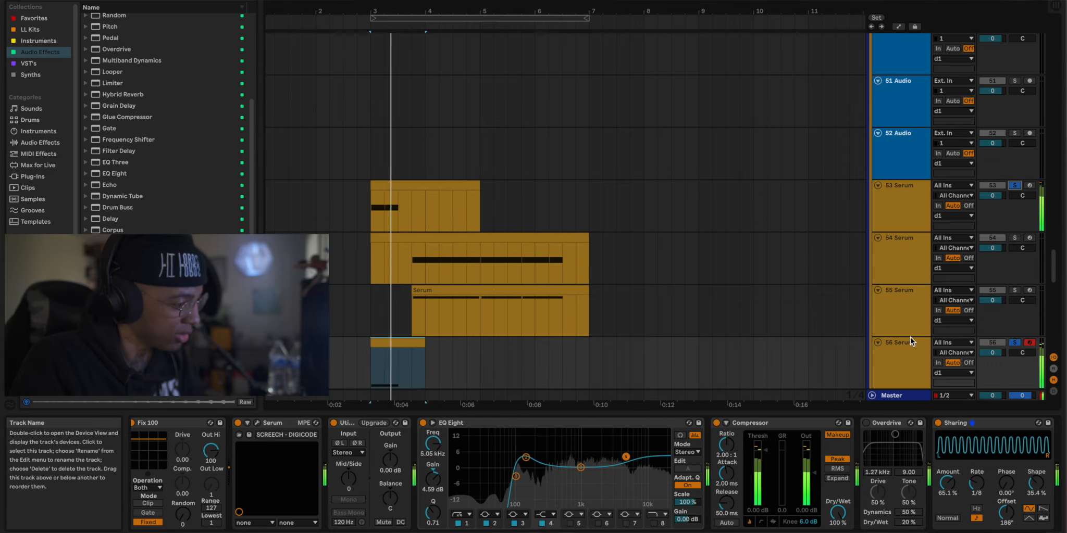
left_click(900, 353)
left_click_drag(977, 484, 1006, 514)
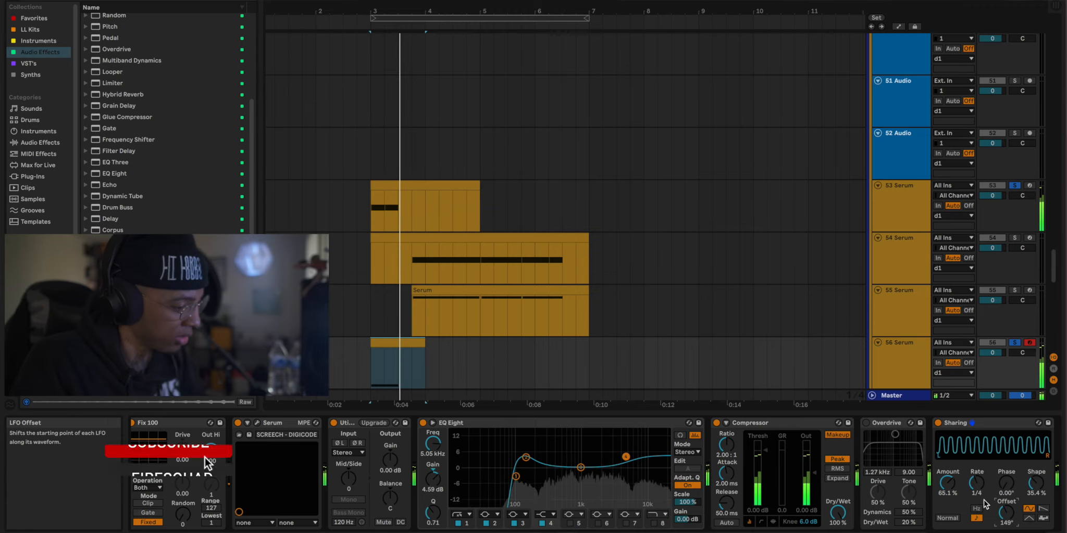
left_click(979, 485)
left_click_drag(980, 485, 979, 479)
key("space")
key("space")
key("space")
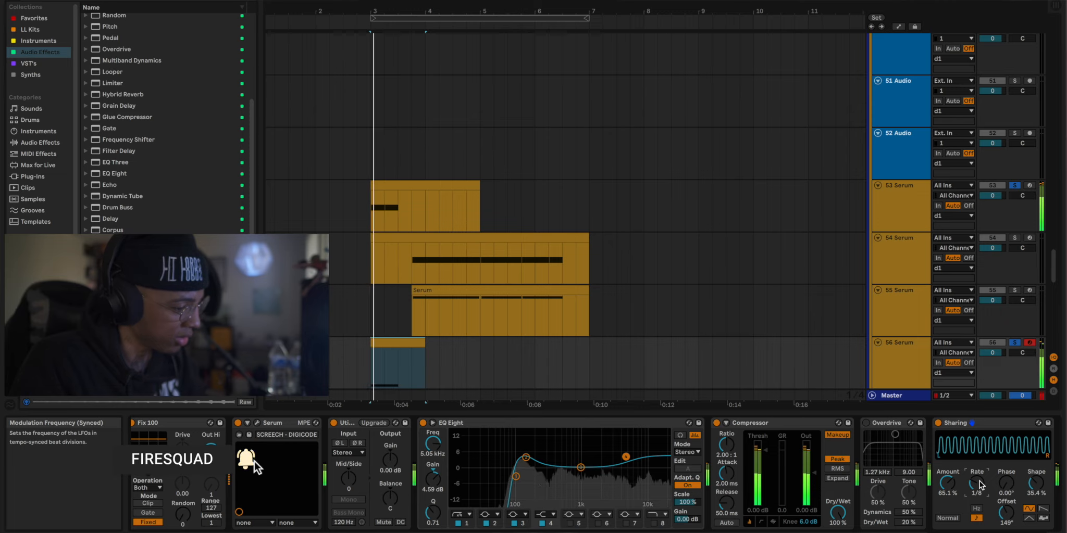
Set Sharing's amount to 60.3%, raise the bar 3 note on track 56 an octave to D3, and replay it.
left_click_drag(947, 483, 947, 486)
key("space")
double_click(377, 344)
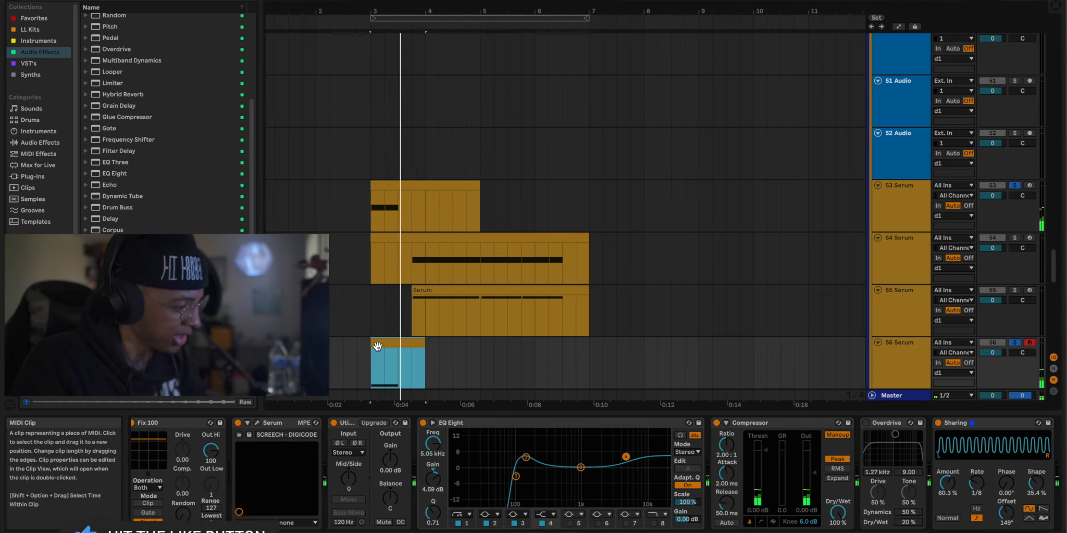
key("shift+Up")
key("space")
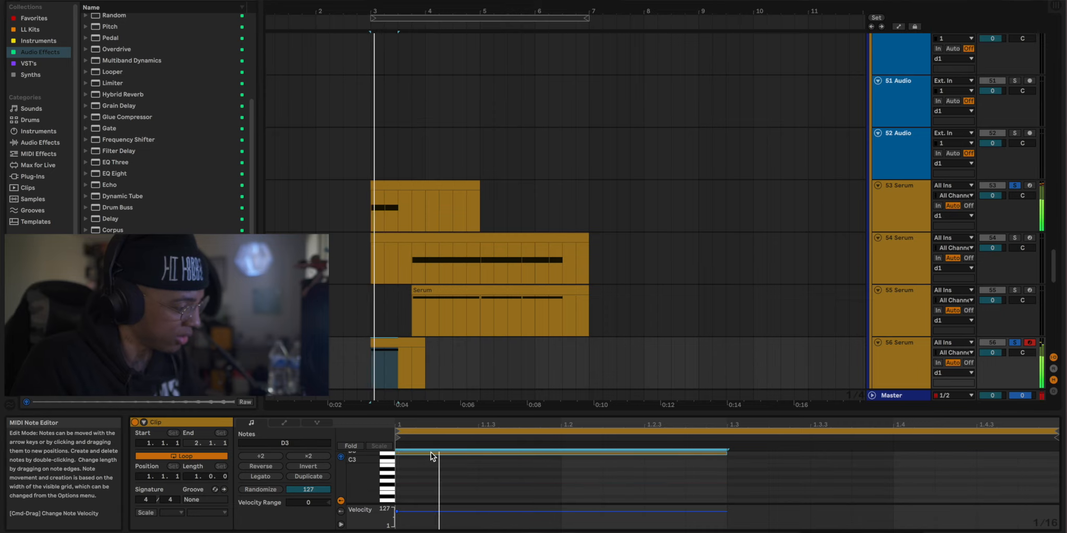
Unsolo tracks 53 and 56, disarm track 56, and play the full arrangement from just before bar 3.
left_click(1014, 342)
left_click(1029, 343)
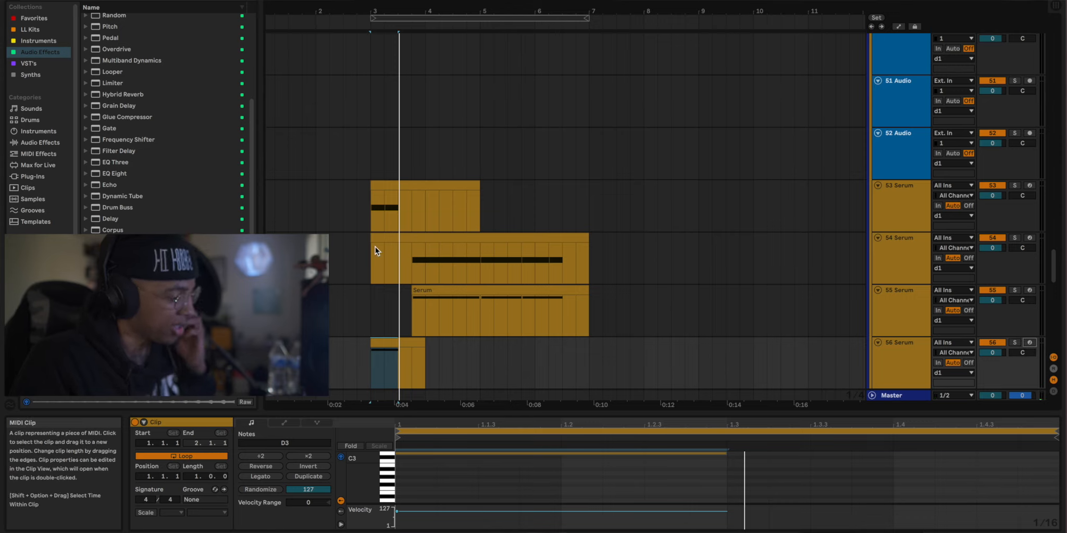
left_click(341, 304)
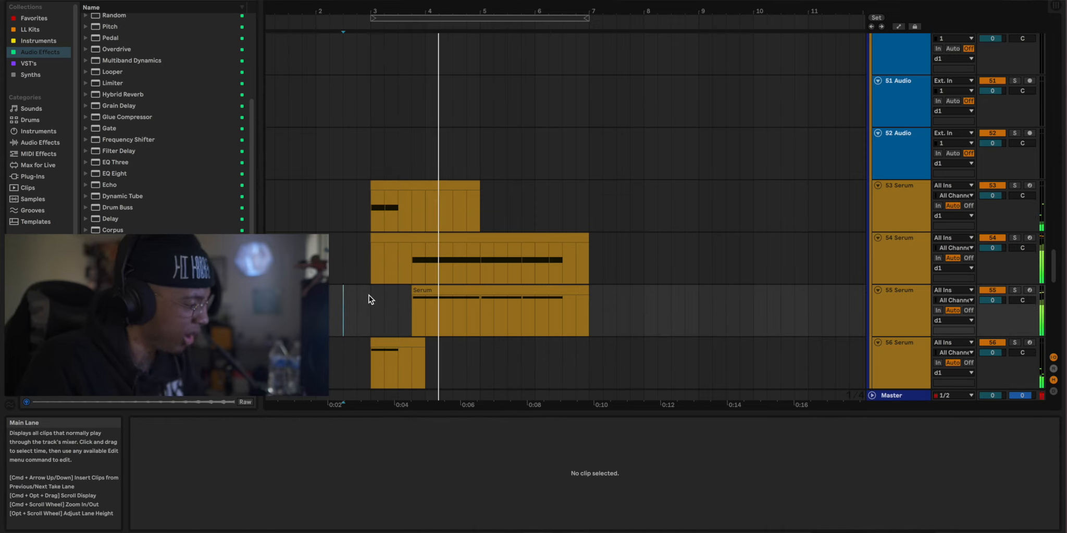
Insert a new audio track below track 24 in the Vocal Box group.
scroll(368, 295, "up", 10)
scroll(368, 295, "up", 15)
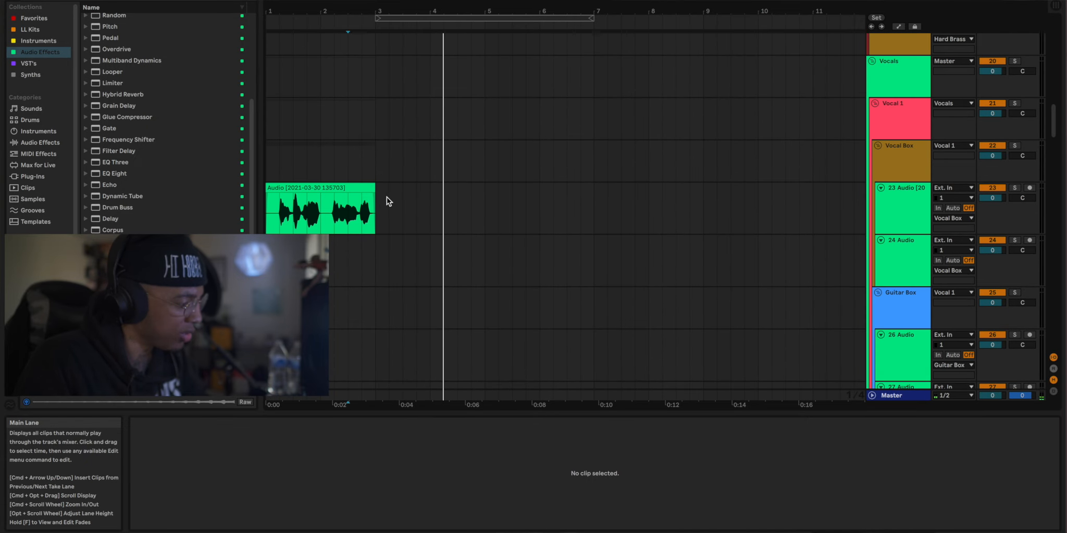
left_click(368, 240)
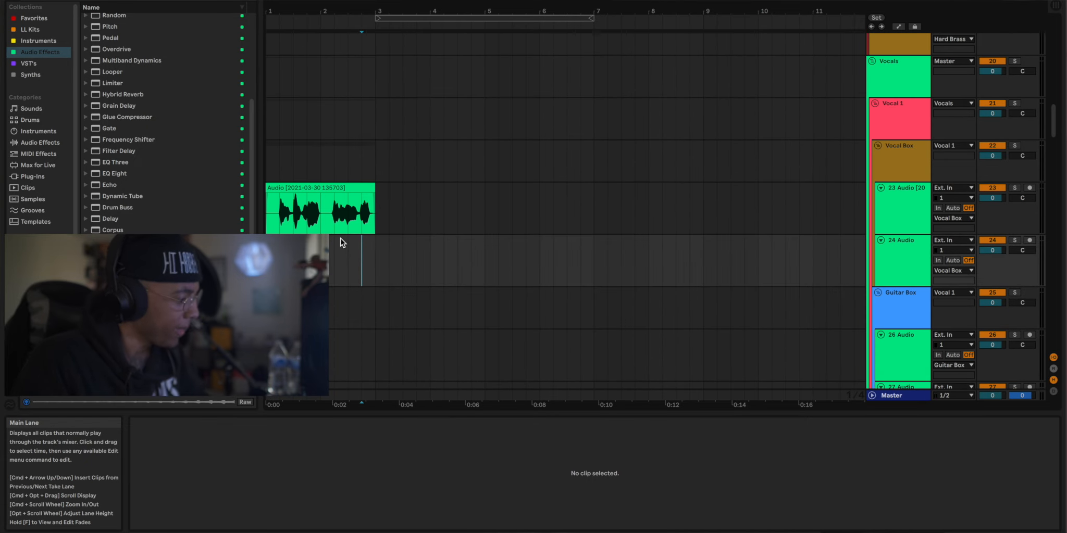
key("super+t")
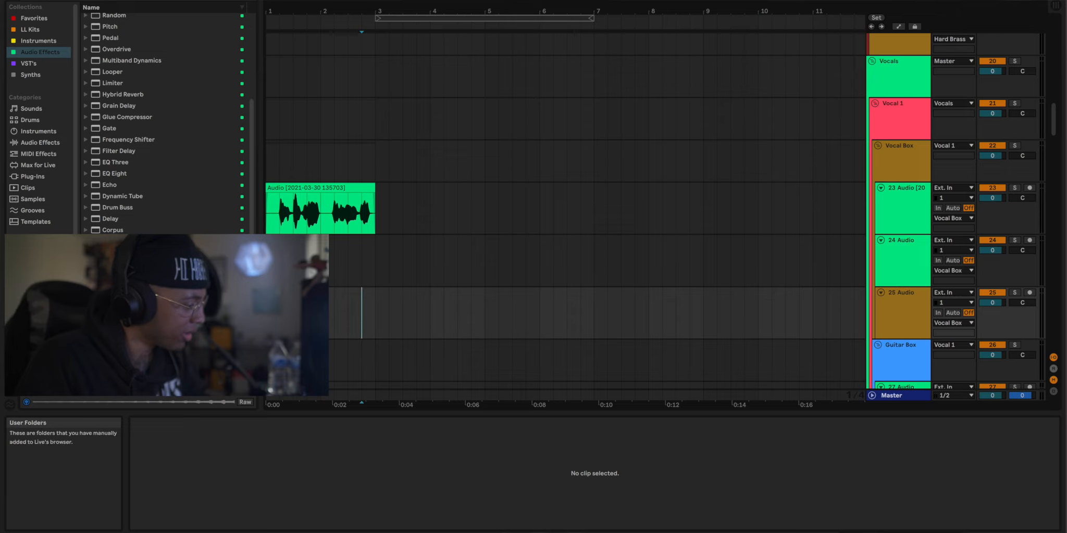
Try the Grrrddddd!.wav chant from the Vocal Chants folder on track 24 at 3.3 and play it in context.
left_click(38, 295)
left_click(119, 231)
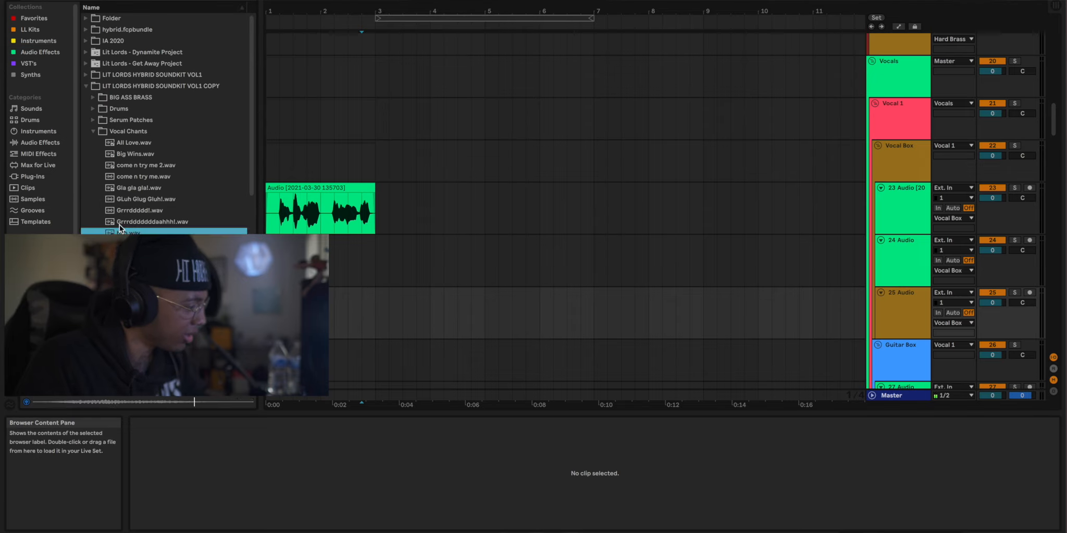
left_click(132, 211)
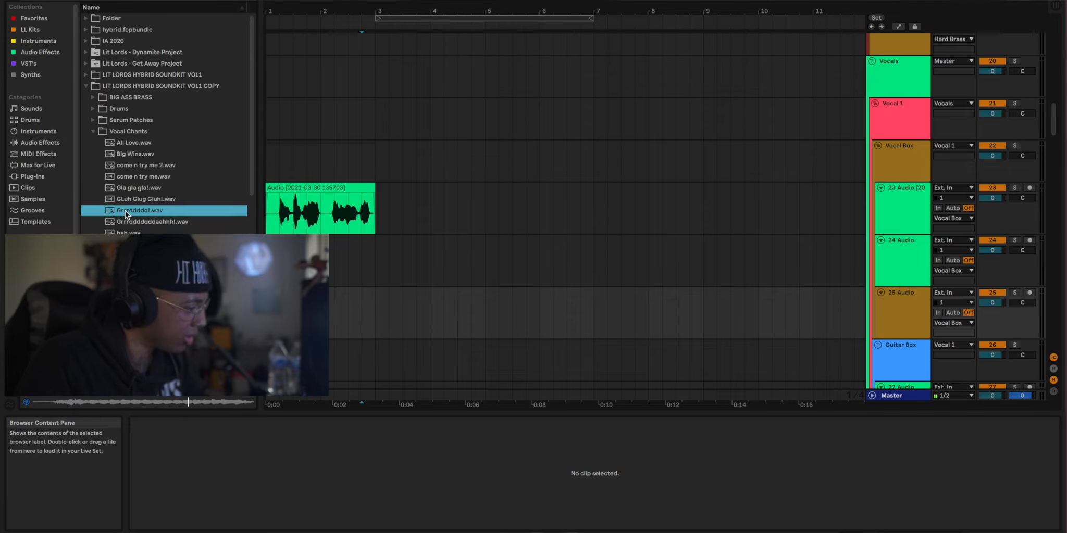
left_click_drag(137, 212, 436, 242)
left_click(408, 241)
left_click(392, 253)
key("space")
key("space")
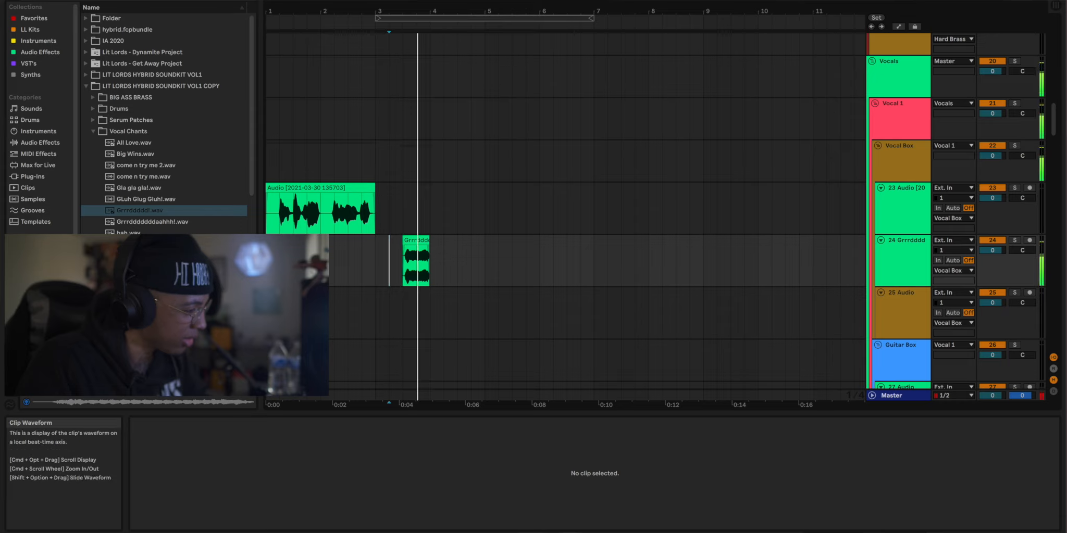
Replace the chant at 3.3 on track 24 with hmgh!.wav, clear the leftover audio, and open the new clip.
left_click(140, 279)
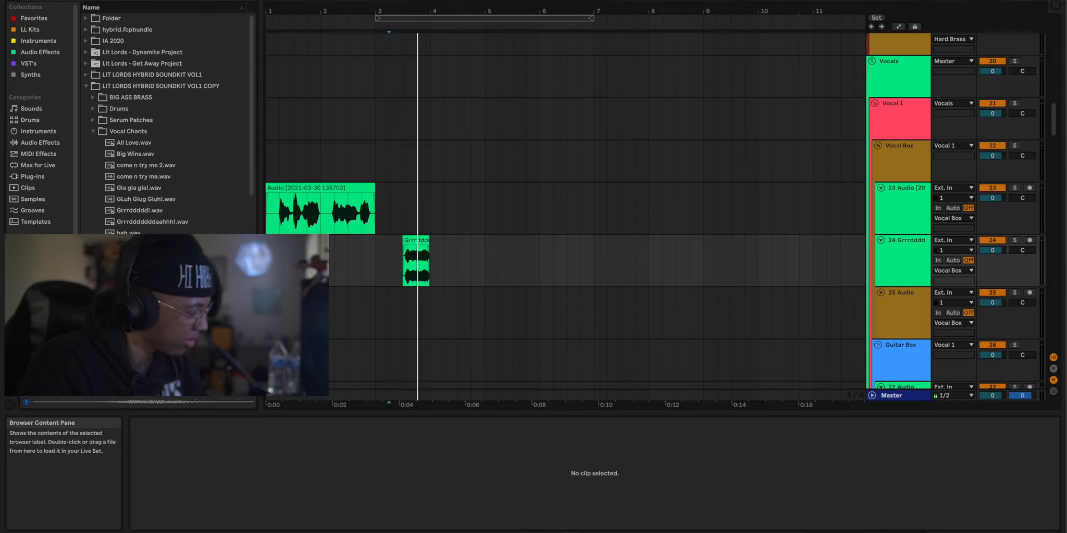
left_click_drag(405, 256, 404, 256)
left_click(389, 256)
key("space")
key("space")
left_click(423, 240)
key("Delete")
left_click(408, 239)
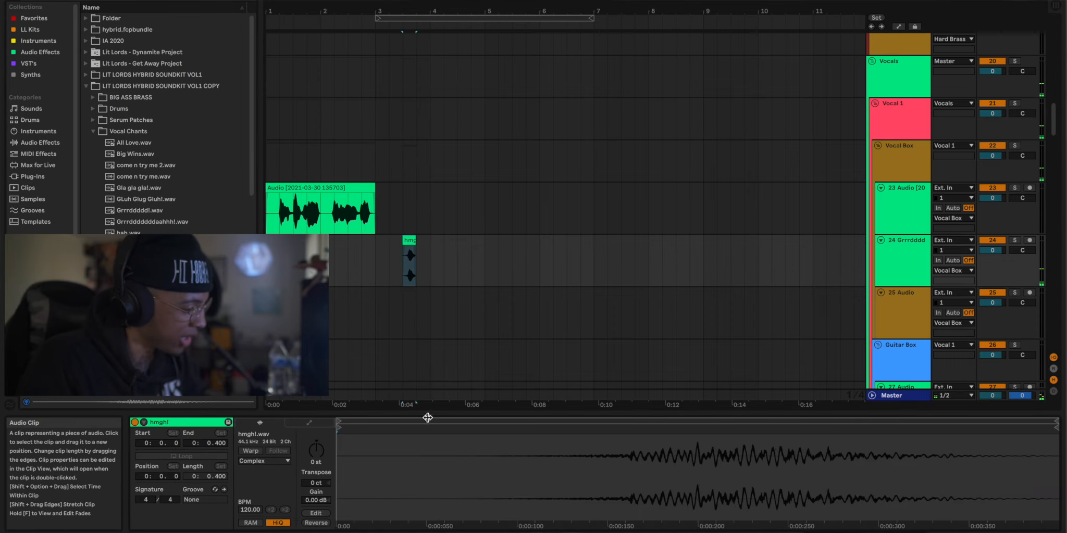
Move the hmgh! clip's start to 0.101 s and play it back in the arrangement.
left_click_drag(339, 428, 519, 426)
key("space")
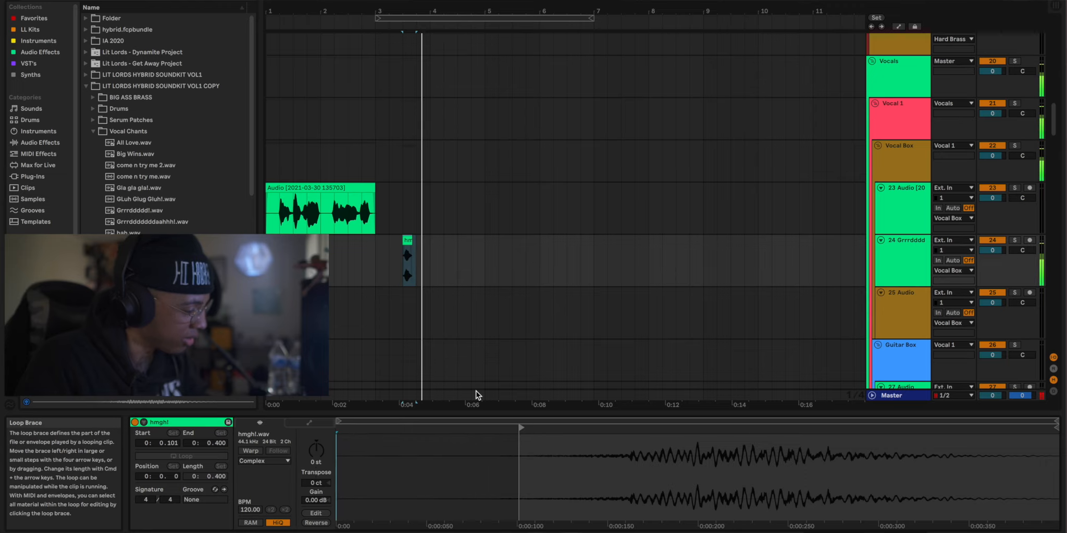
key("space")
left_click(390, 253)
key("space")
Add the Ballad Reverb preset at the end of track 24's device chain and lower its Dry/Wet during playback checks.
left_click(29, 54)
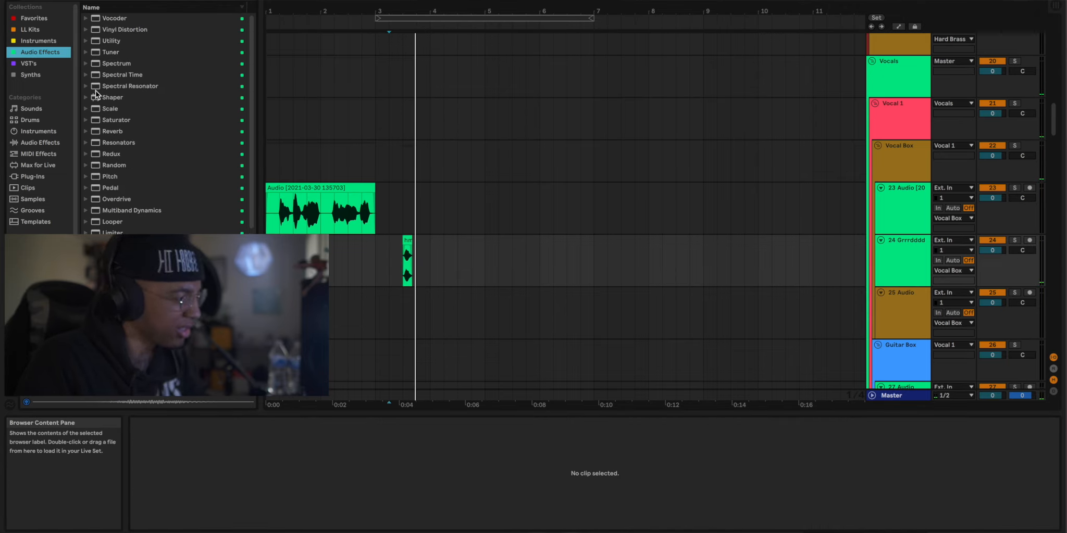
left_click(86, 131)
left_click(94, 176)
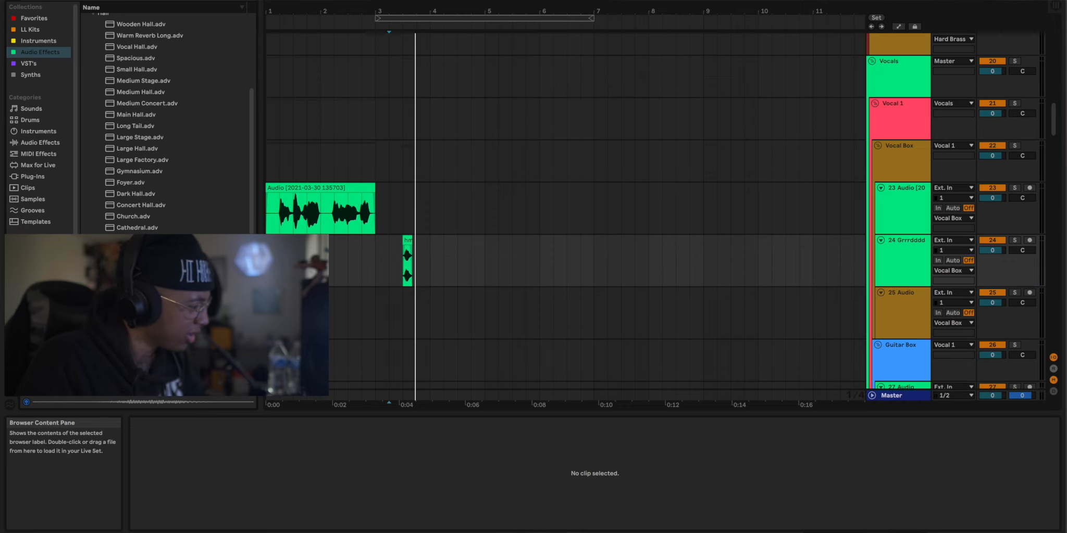
left_click(403, 258)
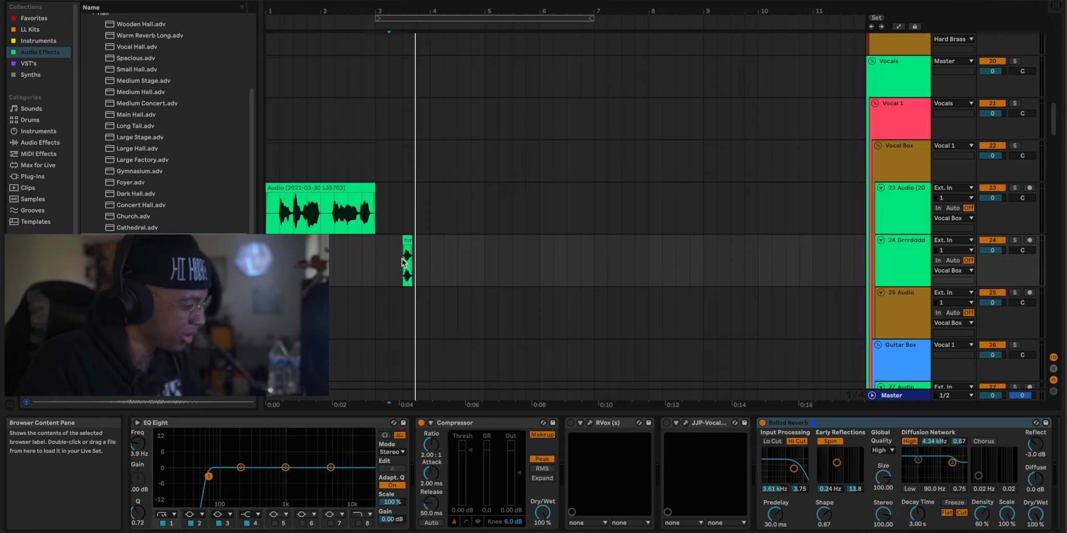
key("space")
key("space")
left_click_drag(1035, 515, 1034, 531)
key("space")
key("space")
key("space")
key("space")
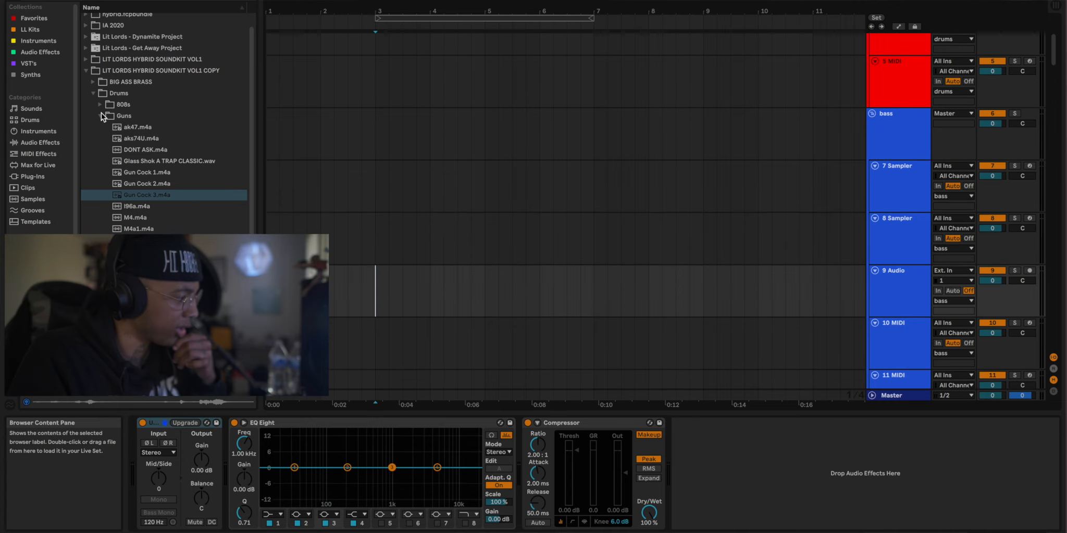
Place Chubby Chaser Short (D).wav from the 808s folder on track 9 at bar 3 and play it.
left_click(101, 105)
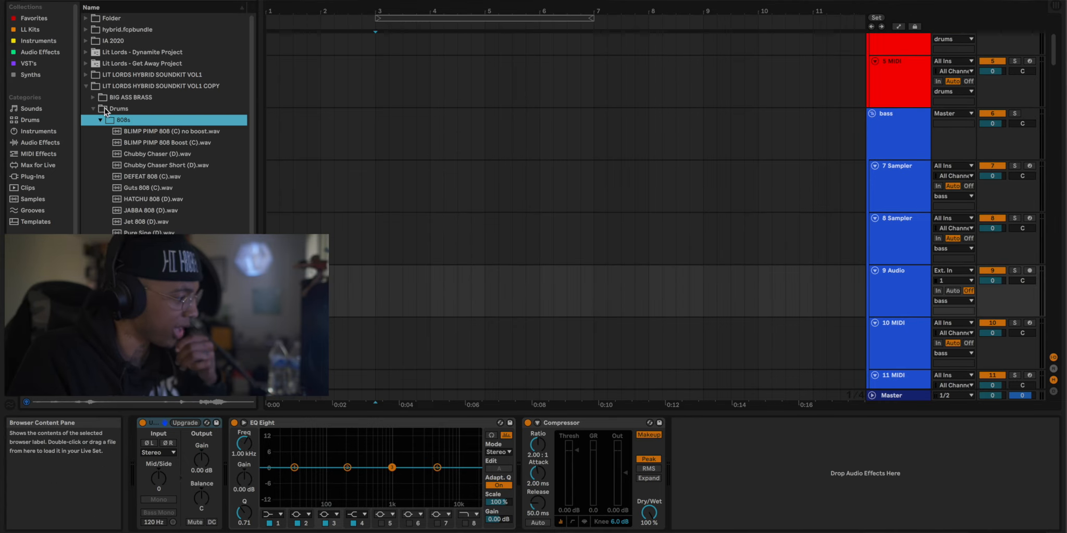
left_click(132, 154)
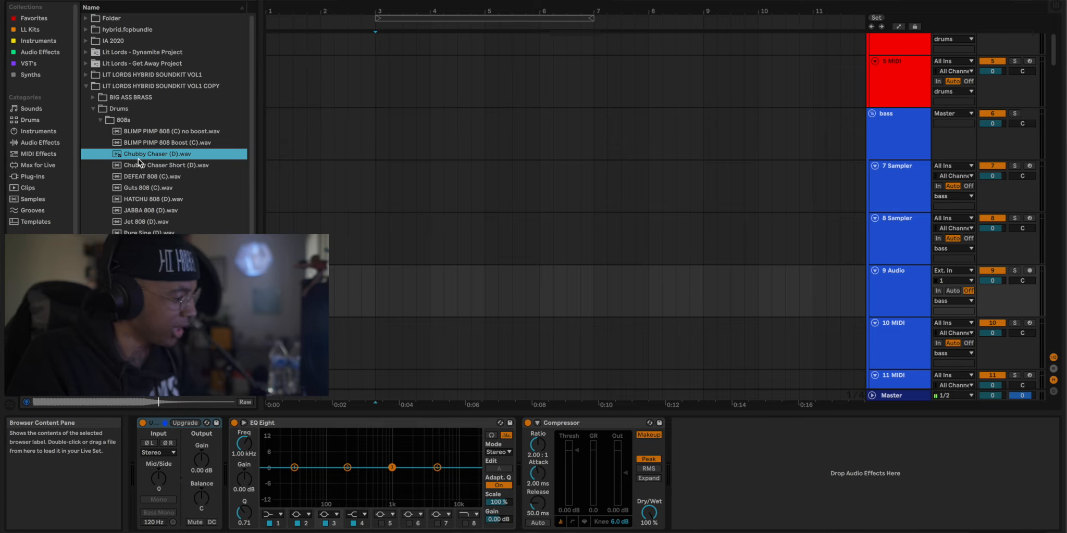
left_click_drag(139, 164, 358, 293)
key("space")
left_click(210, 460)
left_click(375, 302)
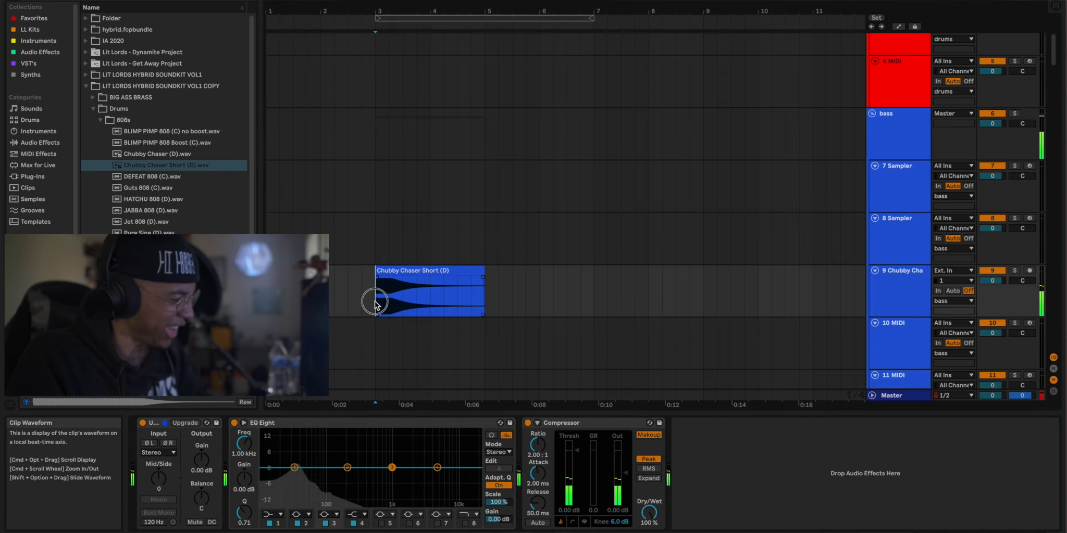
Duplicate the first Bootlicker Kick note to beat 1.2 in the Main Drums clip and replay the pattern.
scroll(373, 297, "up", 5)
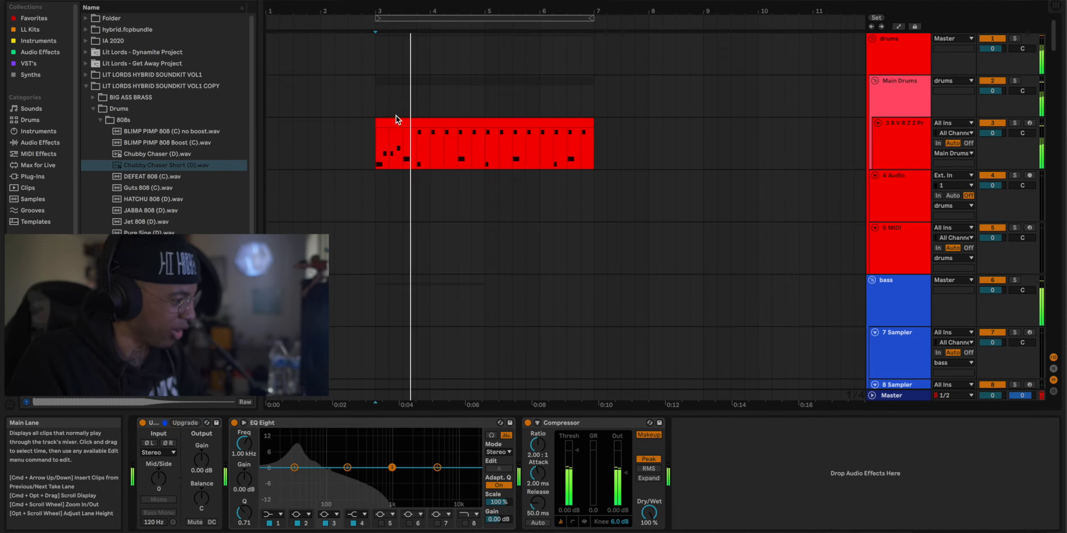
left_click(387, 126)
left_click(445, 497)
key("super+d")
key("space")
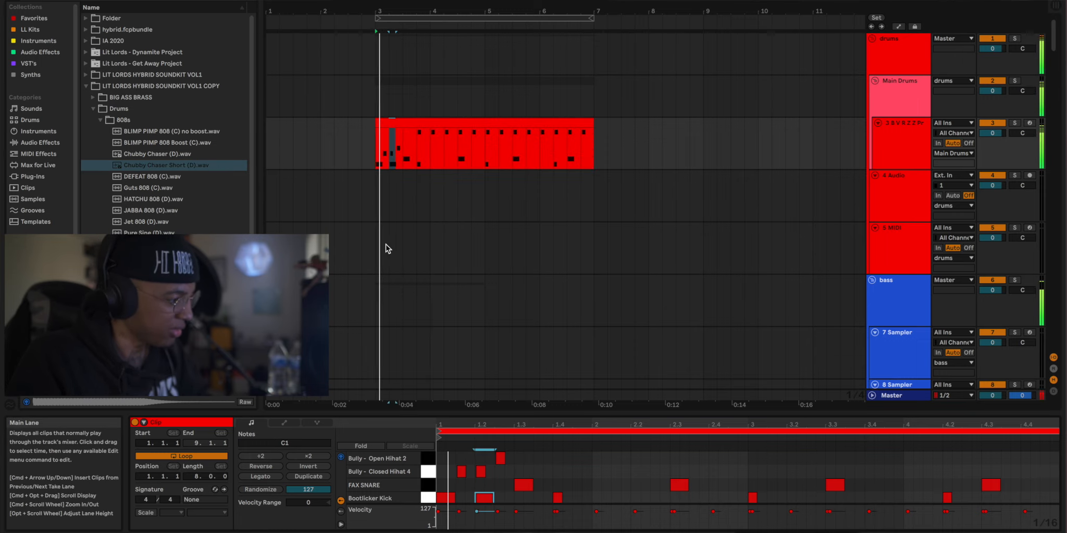
Delete the Chubby Chaser Short audio after the first one-beat segment on track 9.
scroll(385, 244, "down", 5)
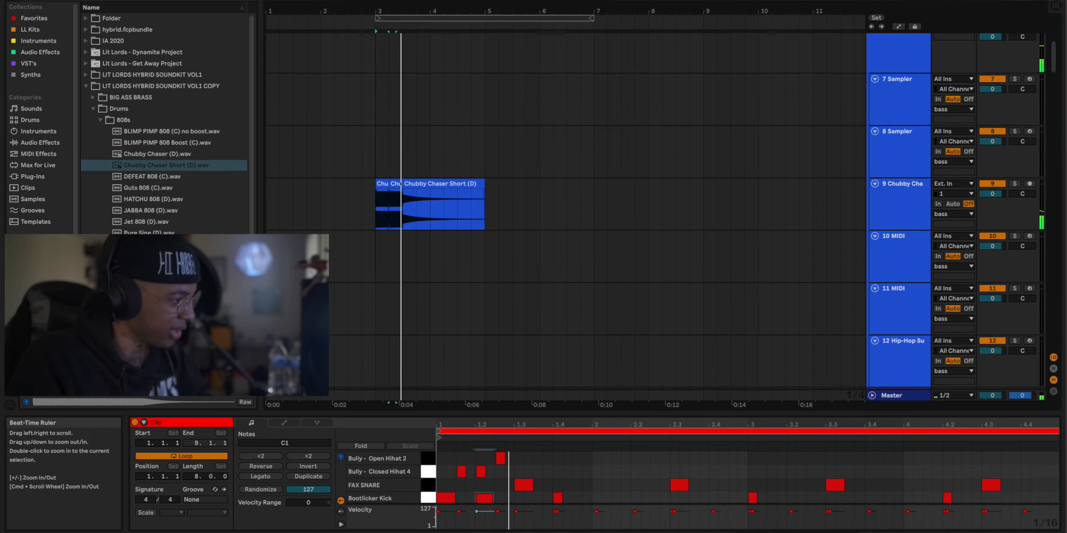
left_click_drag(377, 15, 387, 172)
left_click(390, 182)
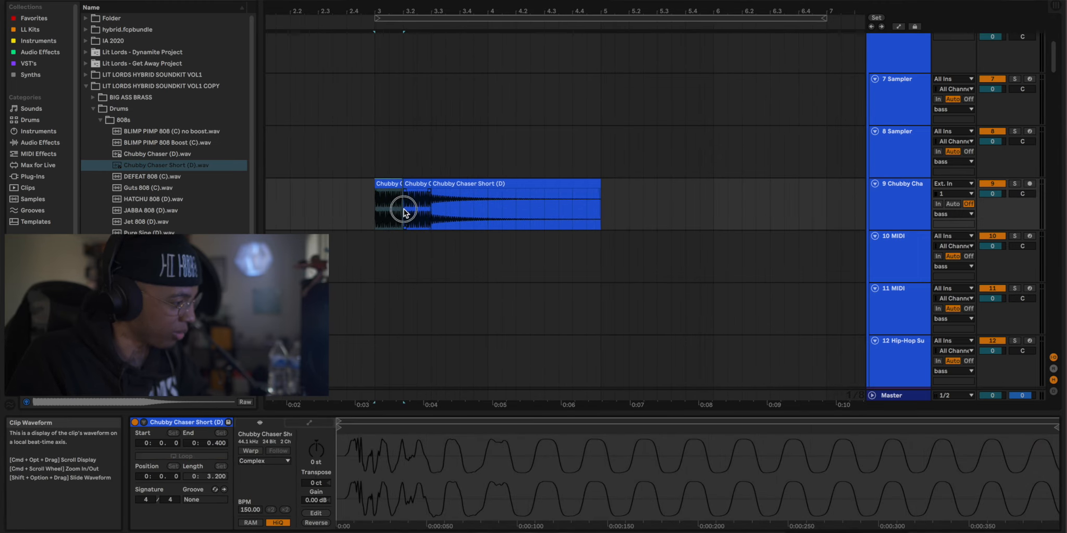
left_click_drag(404, 211, 628, 208)
key("Delete")
mouse_move(399, 187)
left_mouse_down()
mouse_move(409, 184)
mouse_move(398, 184)
left_mouse_up()
Duplicate the one-beat Chubby Chaser Short clip to 3.2 on track 9 and play both hits.
key("space")
key("space")
key("space")
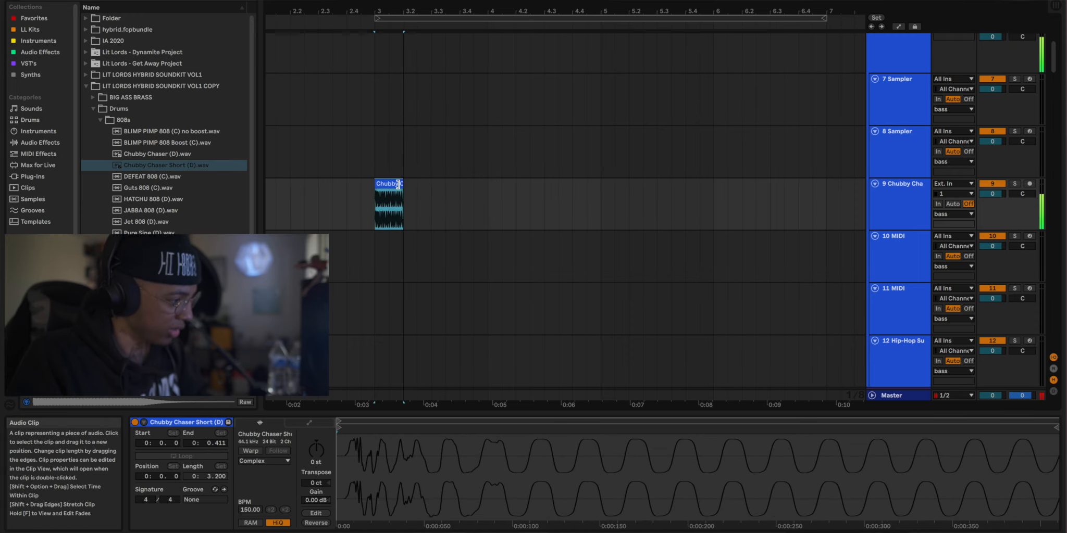
key("super+d")
key("space")
key("space")
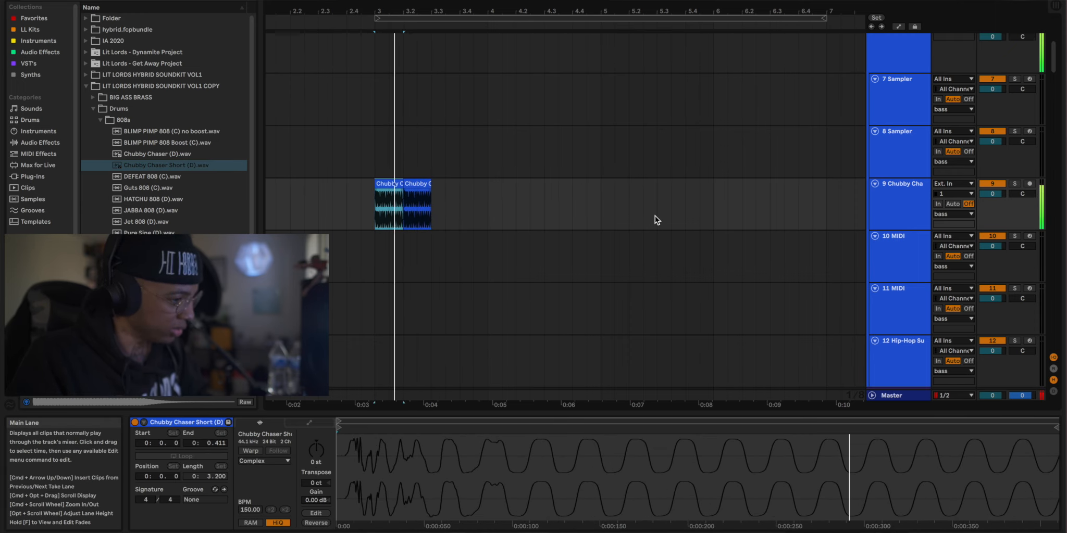
Set the Utility output gain on track 9 to -4.00 dB and check it in playback.
double_click(887, 214)
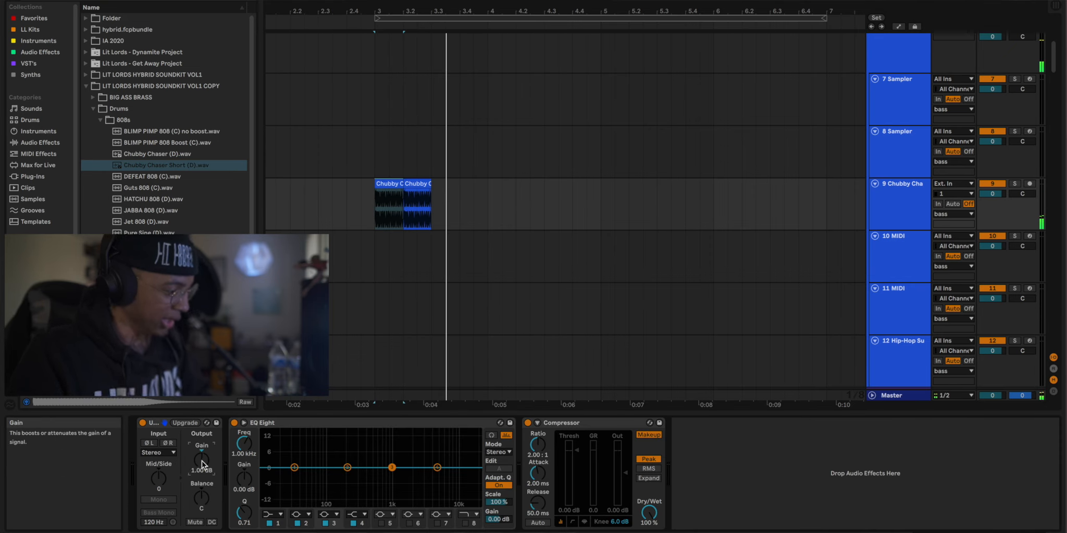
left_click_drag(202, 461, 202, 469)
key("space")
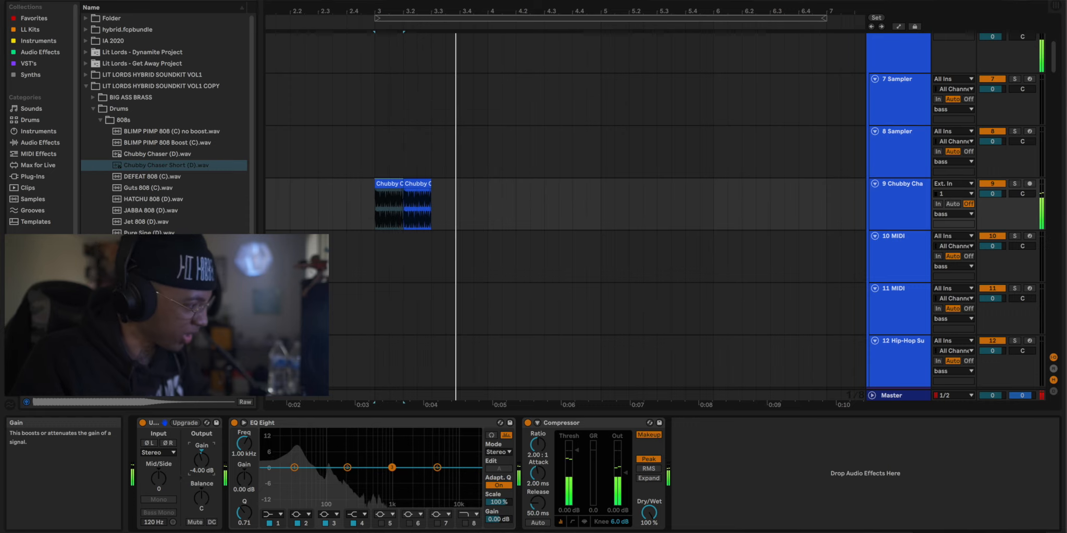
Audition HATCHU 808 (D).wav, place it on track 10 at 3.4, and play it after the Chubby Chaser hits.
left_click(143, 200)
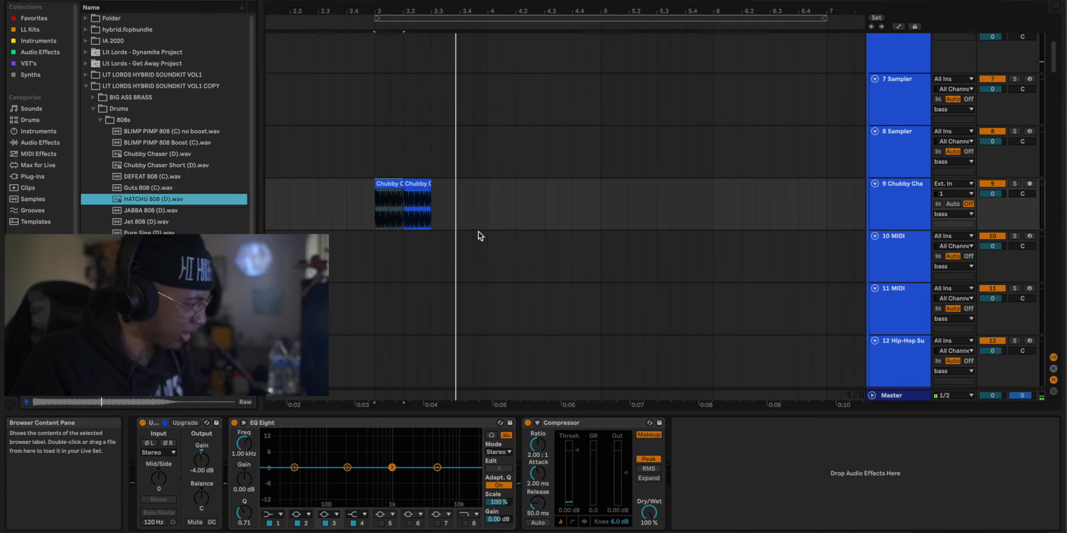
left_click(441, 215)
key("space")
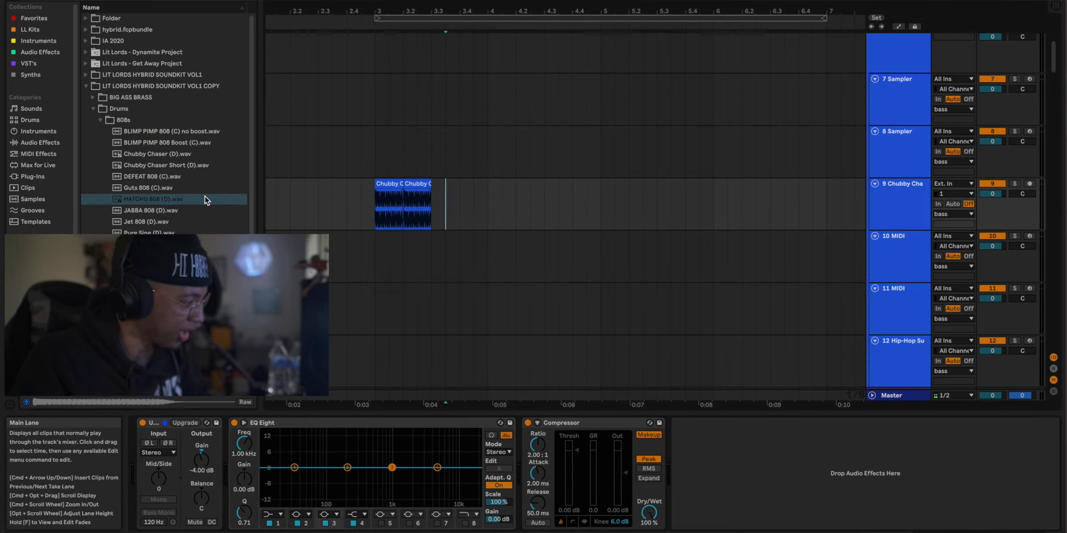
mouse_move(141, 206)
left_mouse_down()
mouse_move(381, 221)
mouse_move(419, 249)
mouse_move(474, 237)
left_mouse_up()
key("space")
key("space")
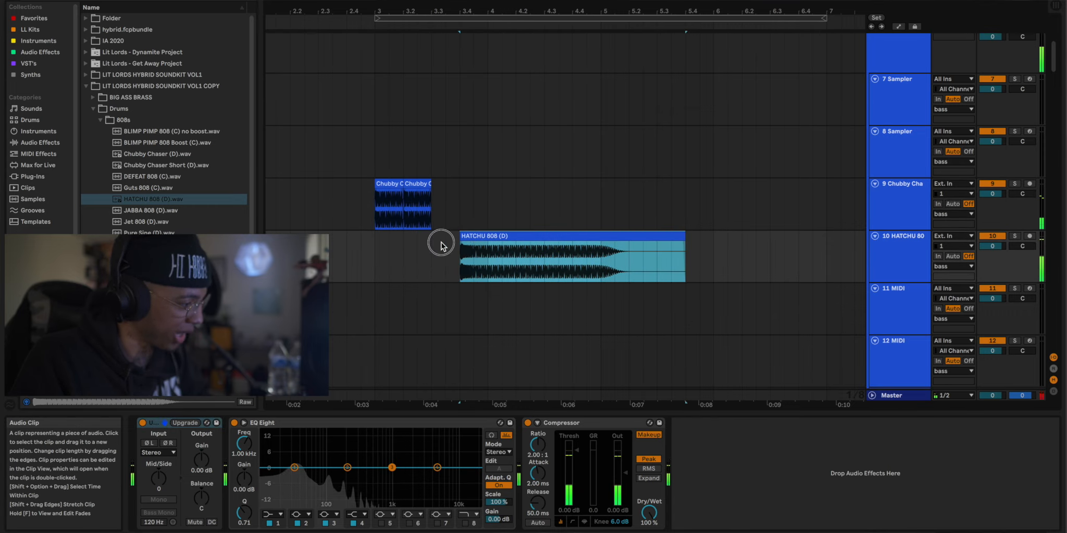
left_click(441, 243)
key("space")
key("space")
Set the Utility output gain on track 10 to -4.00 dB while playing from before bar 3.
left_click(318, 254)
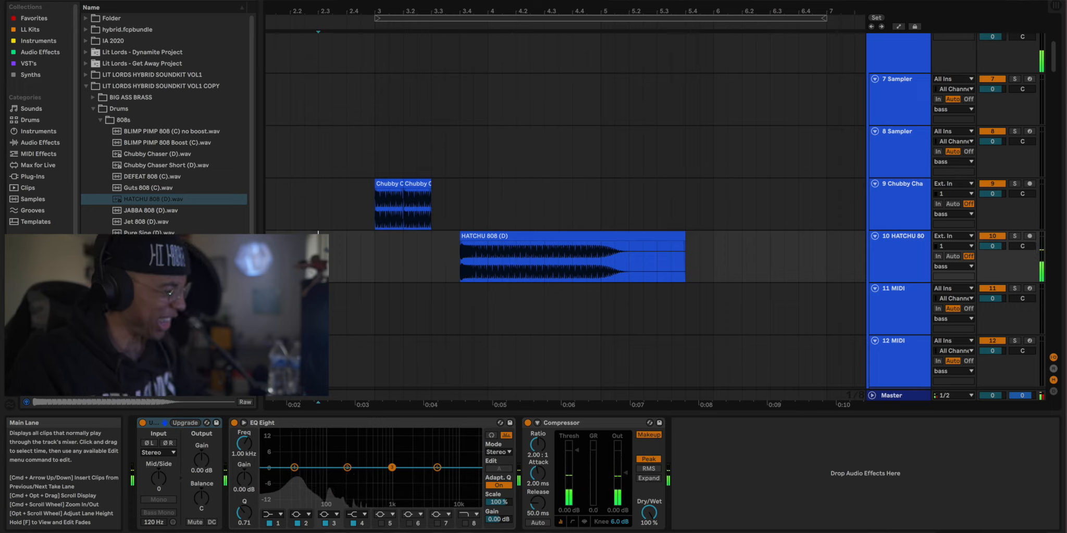
key("space")
mouse_move(198, 464)
left_mouse_down()
mouse_move(199, 477)
mouse_move(199, 468)
left_mouse_up()
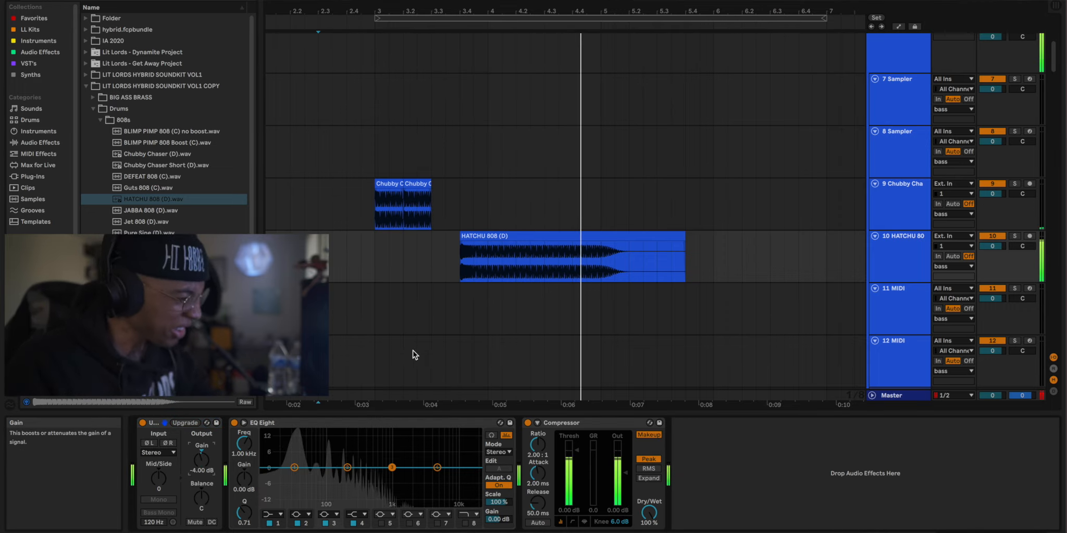
key("space")
Duplicate the HATCHU 808 section from 3.4 to 5.1 on track 10 directly after itself and play the transition.
left_click_drag(462, 267, 602, 255)
key("super+d")
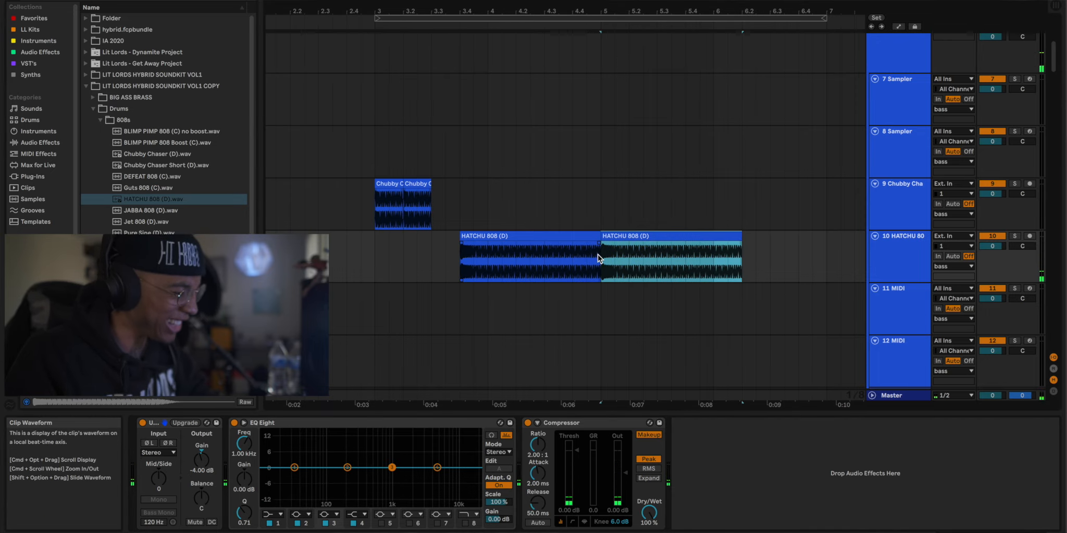
left_click(583, 254)
key("space")
key("space")
Duplicate the three-beat HATCHU 808 section from 5.1 to 5.4 on track 10 directly after itself and play it.
left_click_drag(611, 261, 685, 257)
key("super+d")
left_click(657, 257)
key("space")
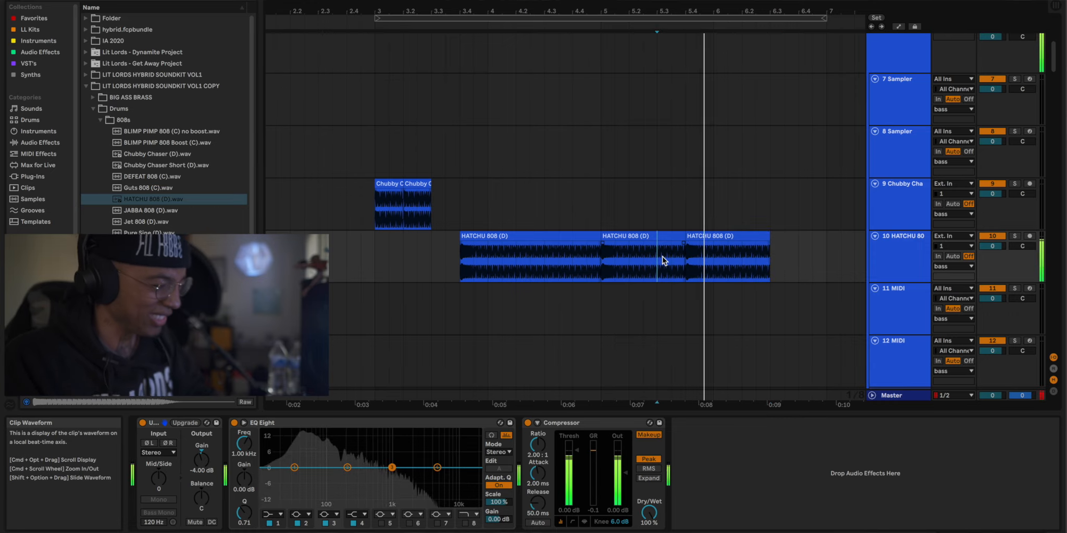
Duplicate the HATCHU 808 section from 5.4 to 6.2 on track 10 directly after itself, trim the copy to end at 6.3, and play it.
key("space")
key("space")
key("space")
key("space")
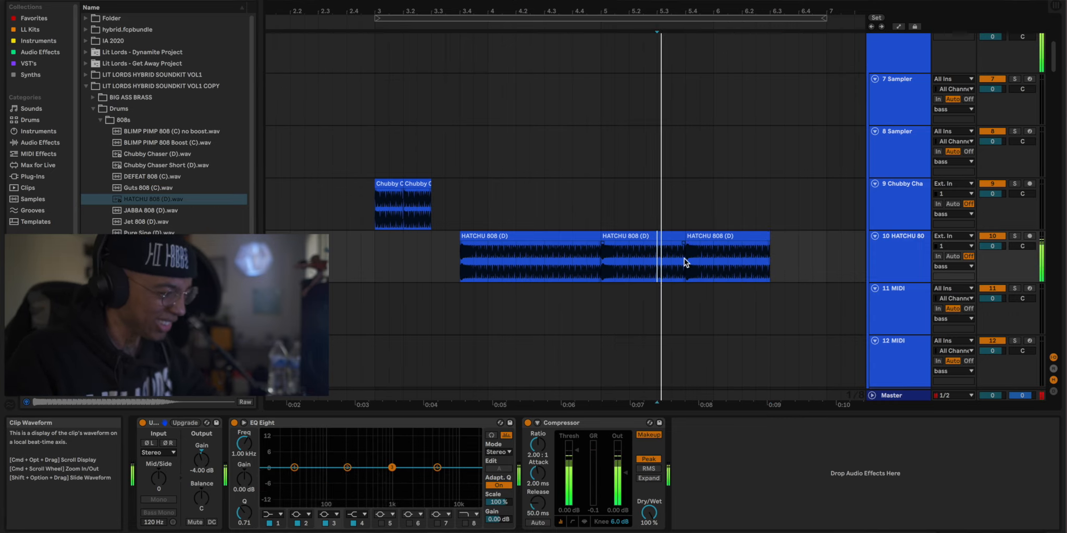
left_click_drag(686, 259, 740, 258)
key("super+d")
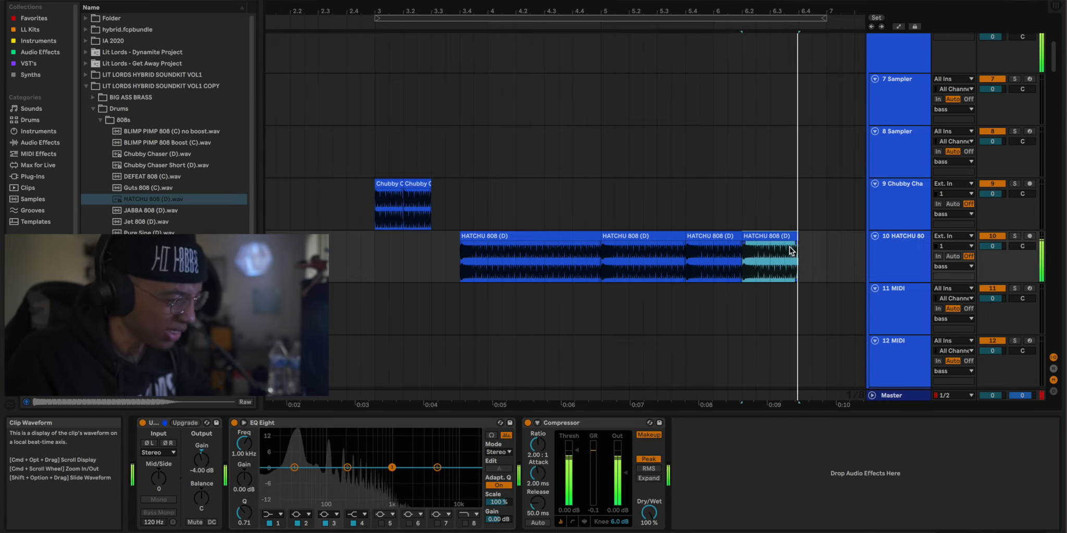
left_click_drag(794, 239, 767, 240)
left_click(756, 256)
key("space")
key("space")
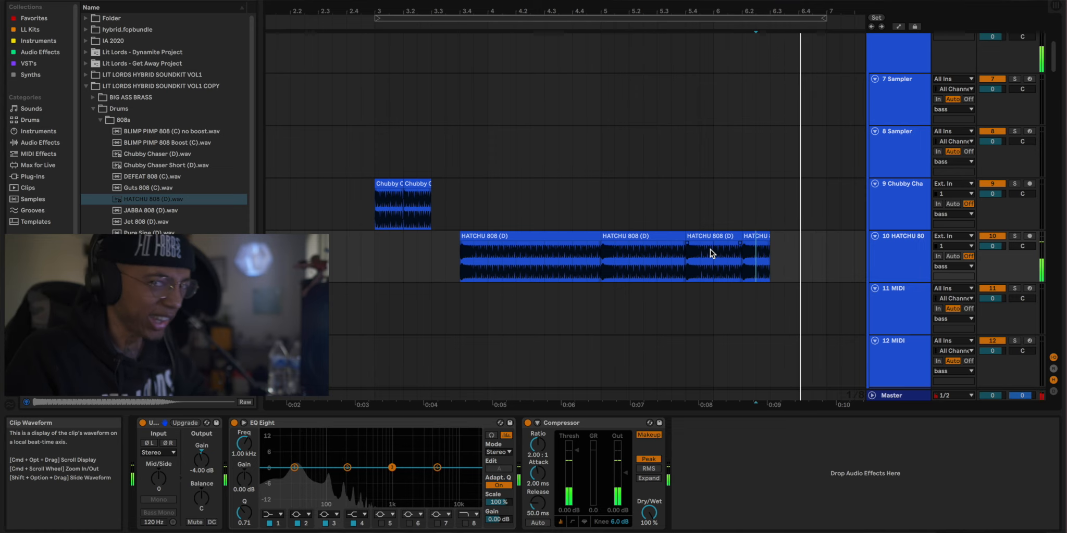
Audition samples in the Vocal Chants folder, place Never Stop.wav on track 25 halfway between 6.2 and 6.3, and split it at 6.3.
scroll(710, 249, "down", 15)
scroll(700, 250, "up", 1)
left_click(715, 197)
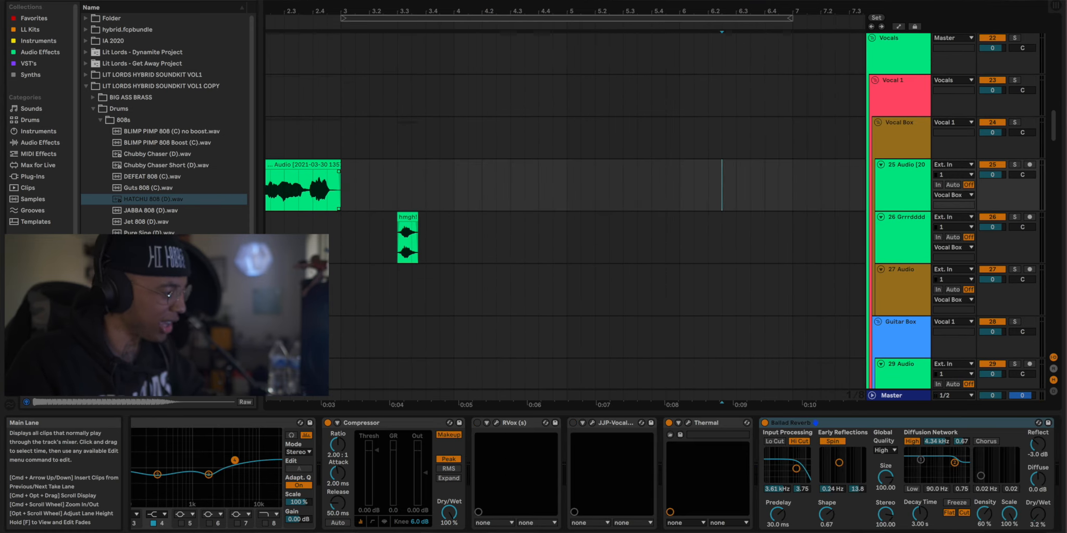
left_click(101, 122)
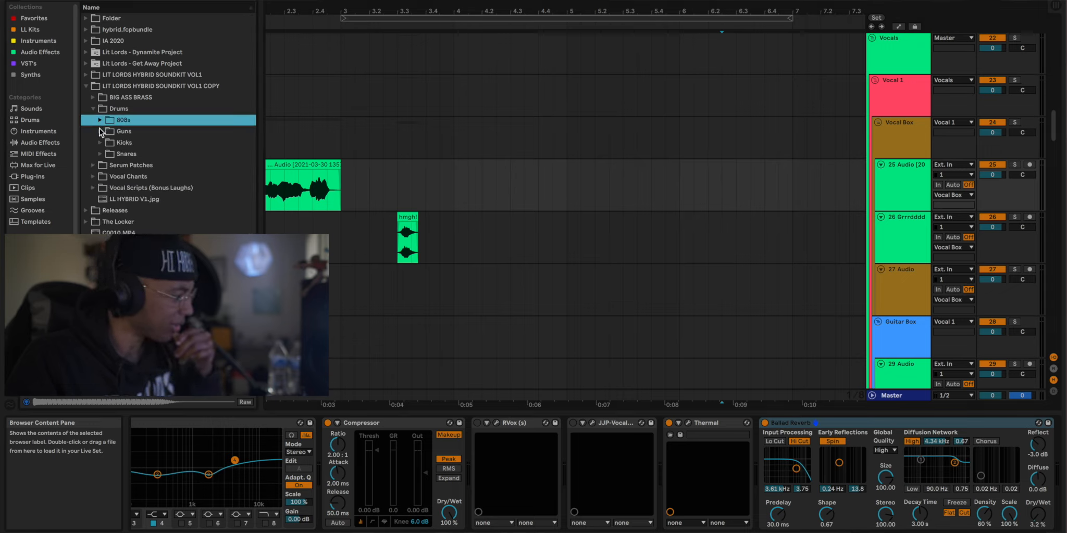
left_click(94, 177)
left_click(112, 211)
scroll(113, 218, "down", 3)
left_click(114, 234)
left_click(115, 272)
scroll(114, 272, "down", 2)
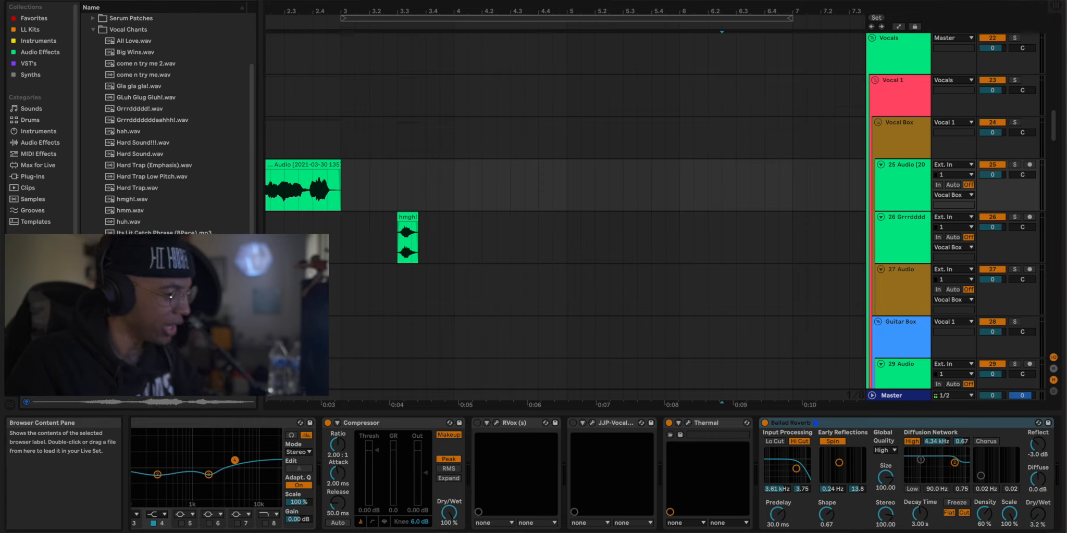
left_click_drag(441, 244, 776, 167)
Turn on Warp for the second part of the Never Stop clip and stretch its audio with a warp marker.
double_click(744, 167)
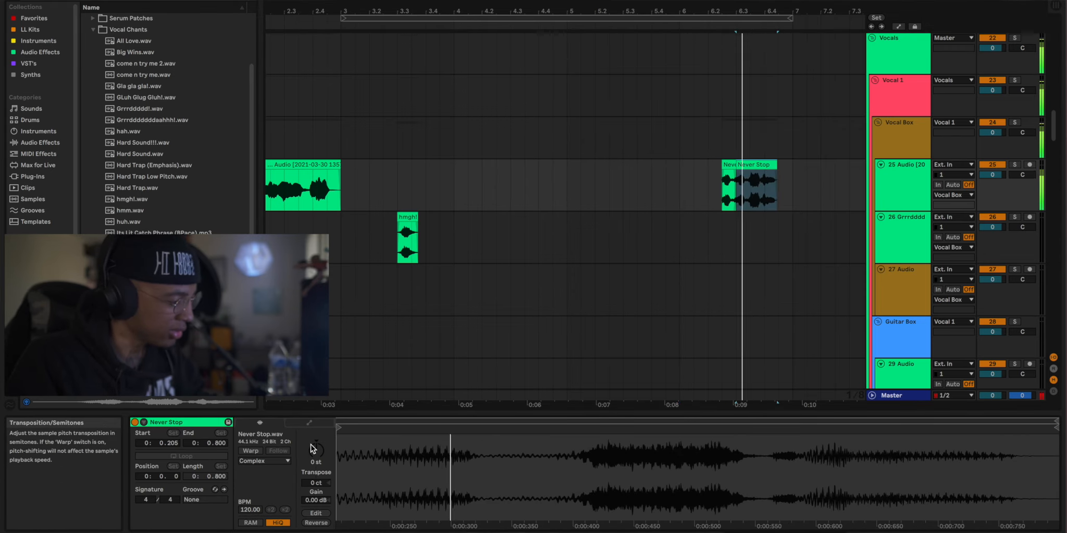
left_click(251, 451)
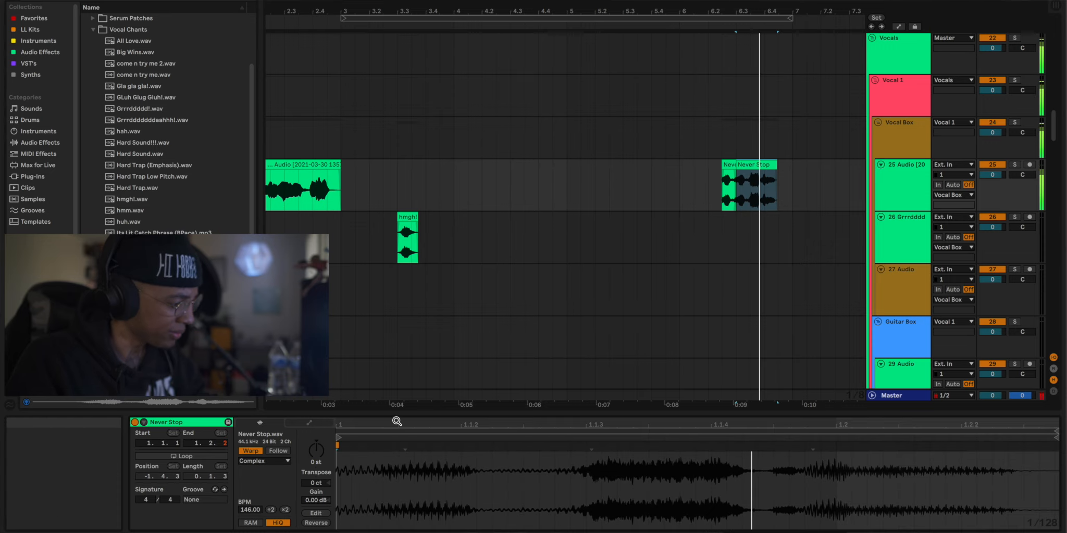
left_click_drag(496, 425, 568, 423)
double_click(710, 445)
left_click_drag(710, 445, 792, 445)
Move the warped second part of Never Stop to track 26 at 6.3 and play the vocal transition.
left_click_drag(777, 166, 745, 224)
left_click(720, 222)
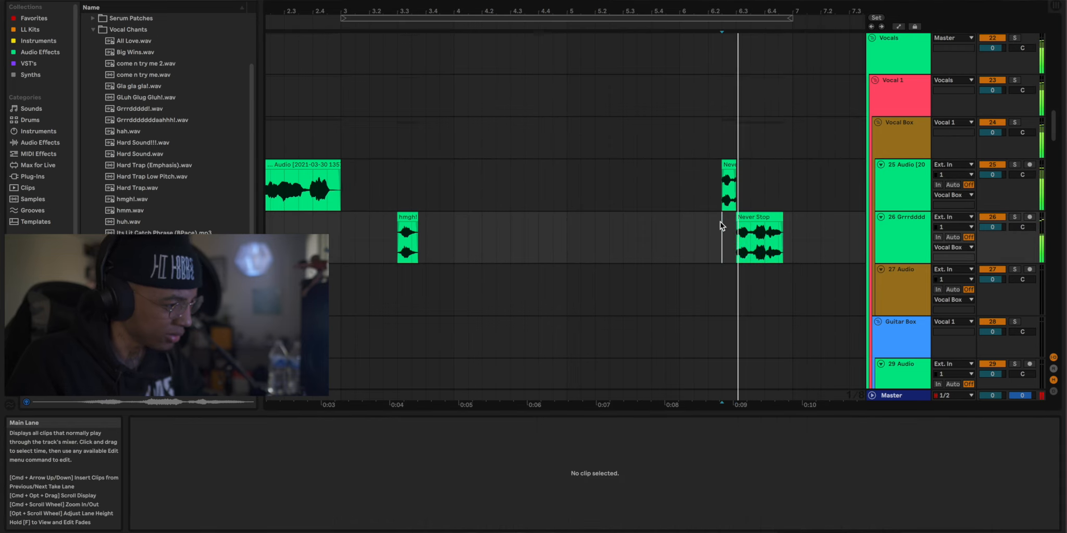
left_click_drag(721, 180, 721, 232)
left_click(707, 237)
key("space")
Add a note at 4.3.3 on the Bully - Open Hihat 2 row of the main drum clip.
scroll(566, 147, "up", 5)
scroll(566, 151, "up", 8)
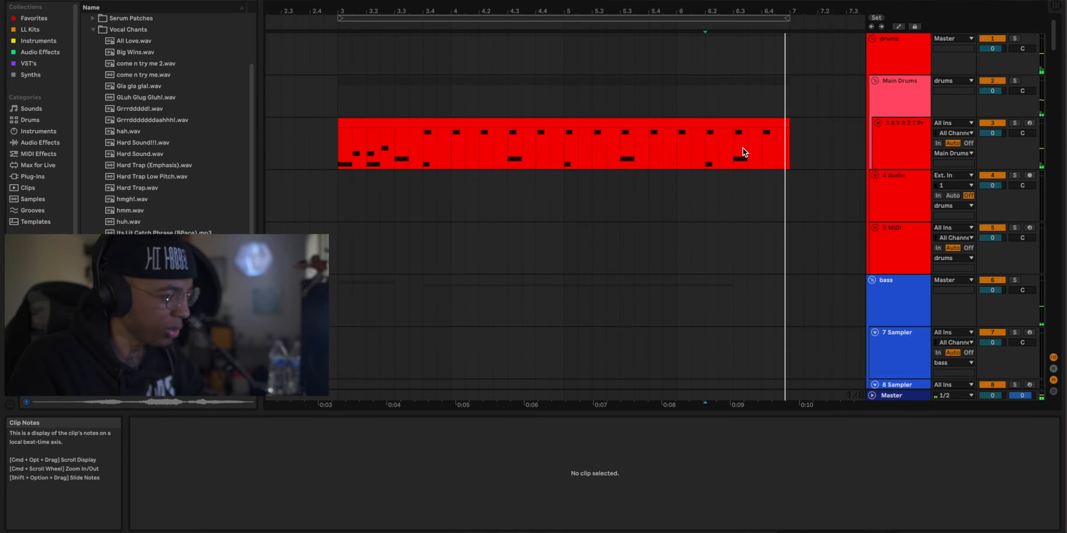
left_click(729, 143)
left_click(733, 123)
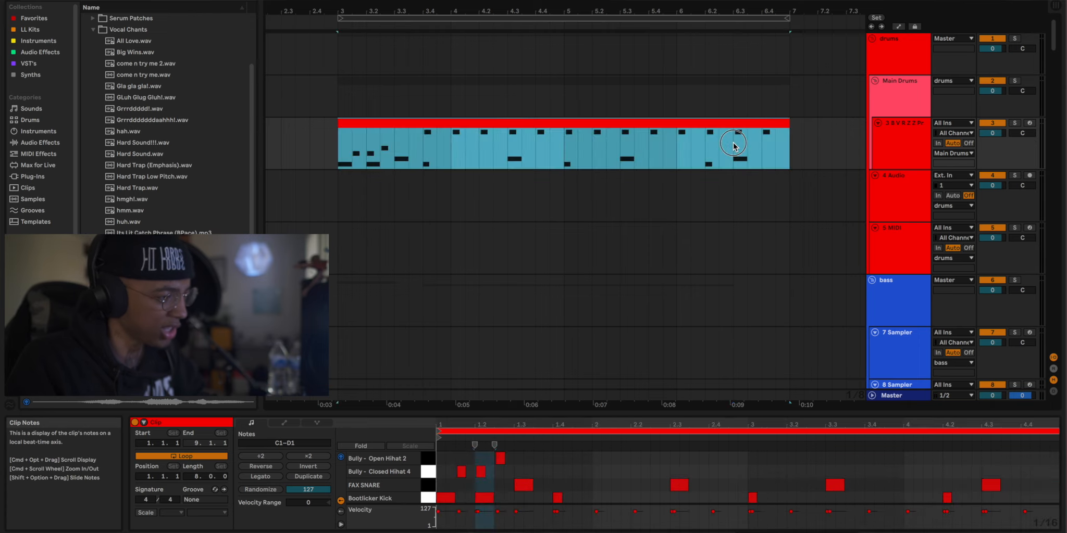
left_click(739, 146)
left_click(767, 465)
double_click(768, 466)
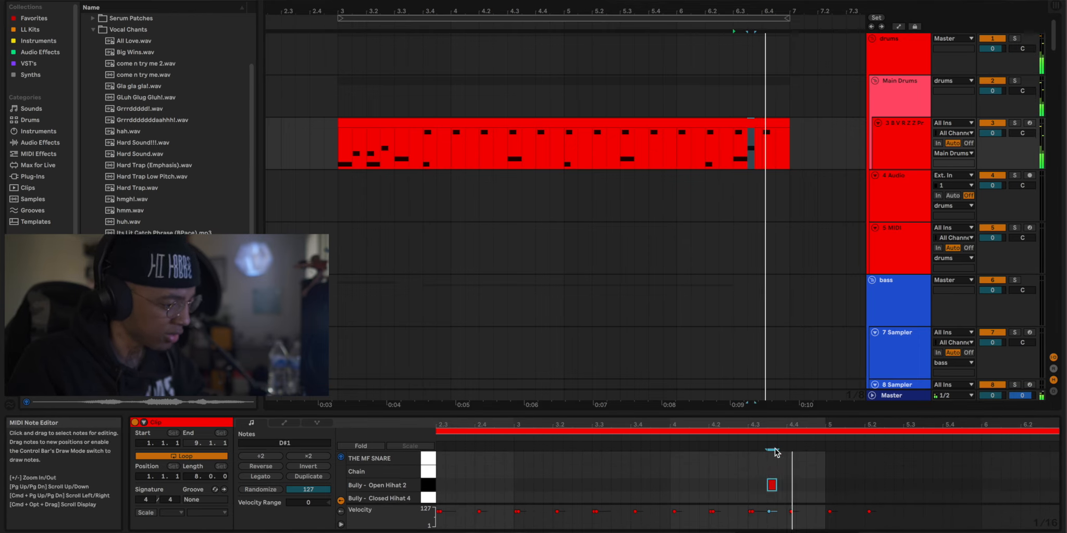
Transpose the new drum note at 4.3.3 up to A#1, the LITTLE MISS TUDE SNARE row.
double_click(774, 460)
key("Up")
key("Up")
key("Up")
key("Up")
key("Up")
key("Up")
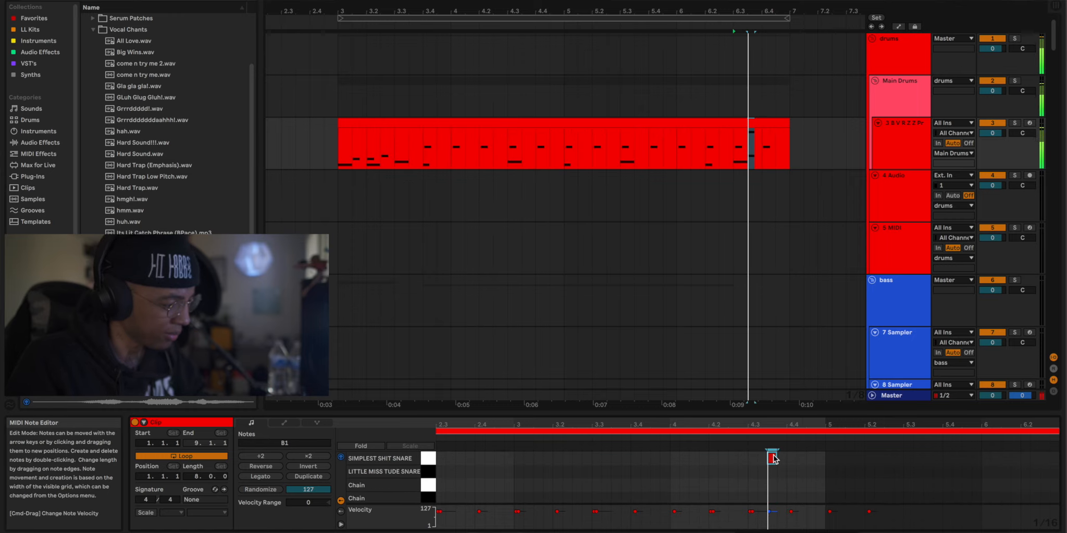
key("Down")
Add a snare roll of three 1/32 notes at 4.4 and another at 4.4.3 on the LITTLE MISS TUDE SNARE row.
left_click_drag(788, 421, 789, 433)
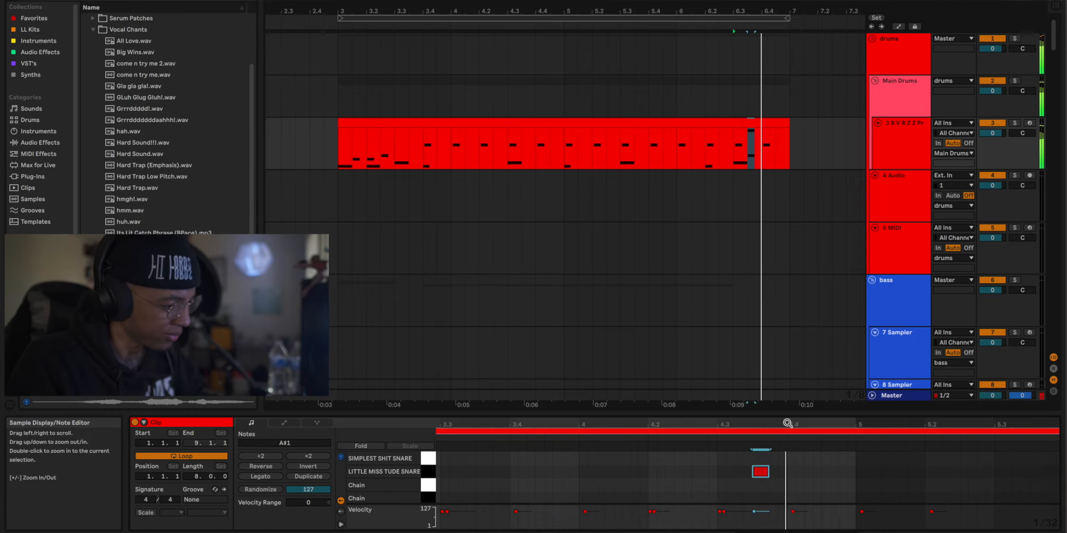
double_click(788, 470)
key("super+d")
key("super+d")
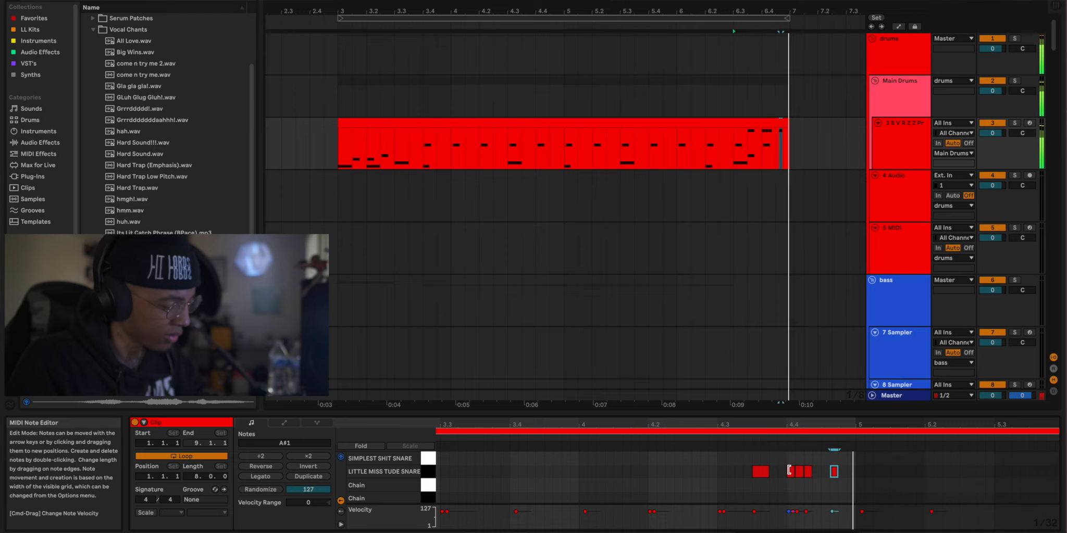
key("Left")
Select all LITTLE MISS TUDE SNARE fill notes, nudge them slightly later, and play the fill.
key("space")
left_click_drag(747, 463, 856, 477)
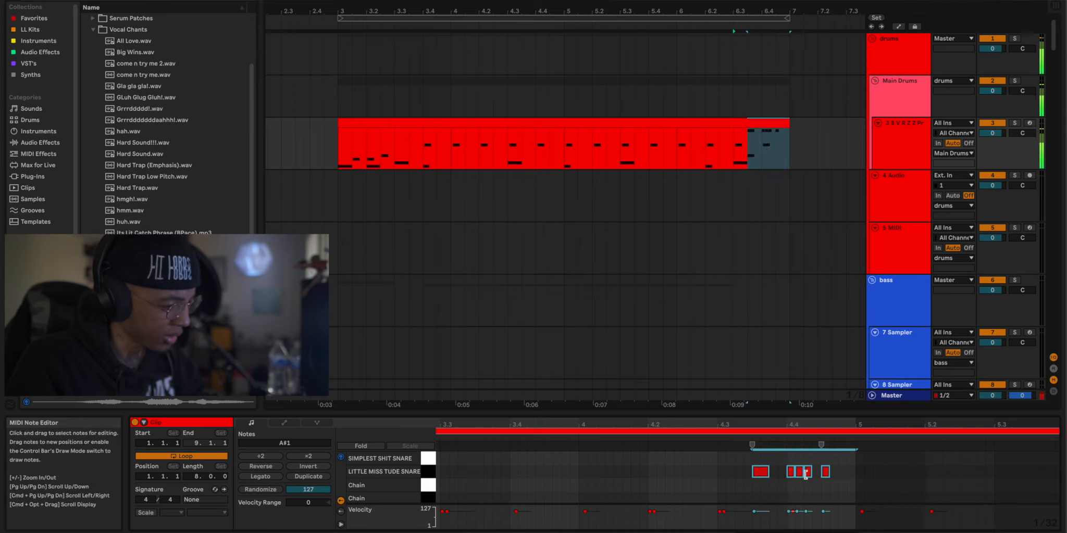
key("space")
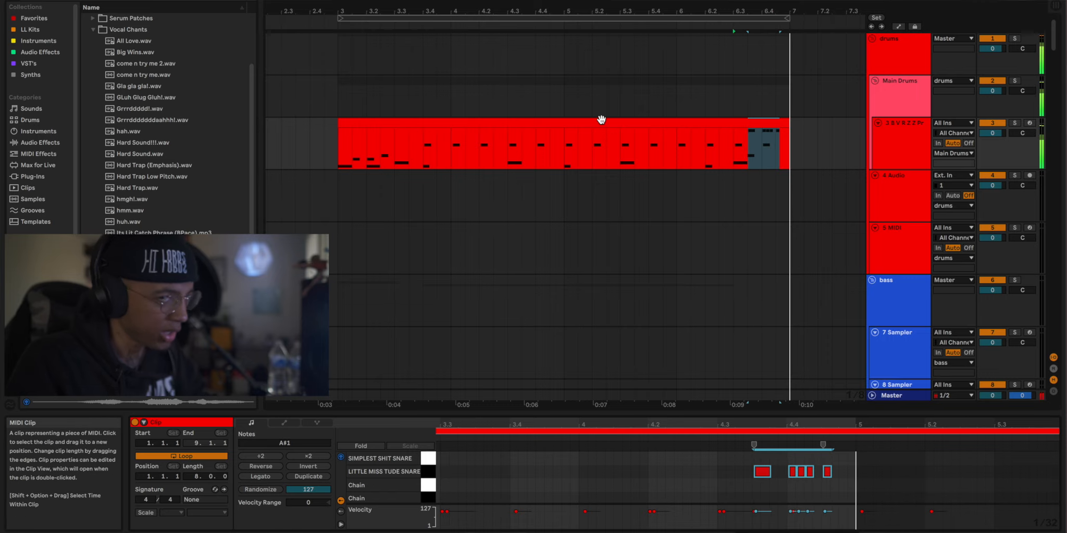
Play the whole arrangement from bar 1, fold all tracks for an overview, and set the playback position to bar 3.
left_click_drag(545, 14, 359, 11)
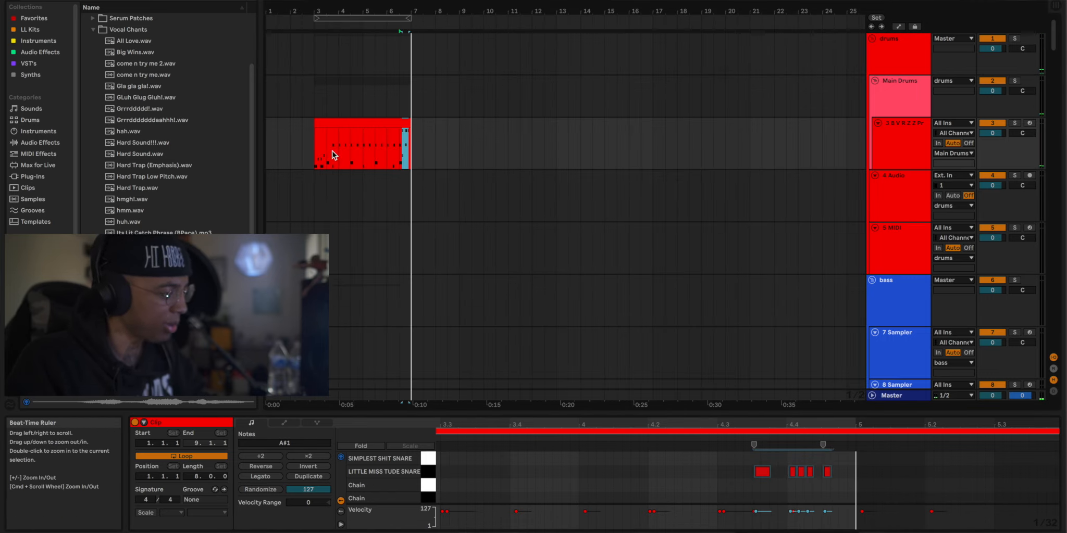
left_click(270, 134)
key("space")
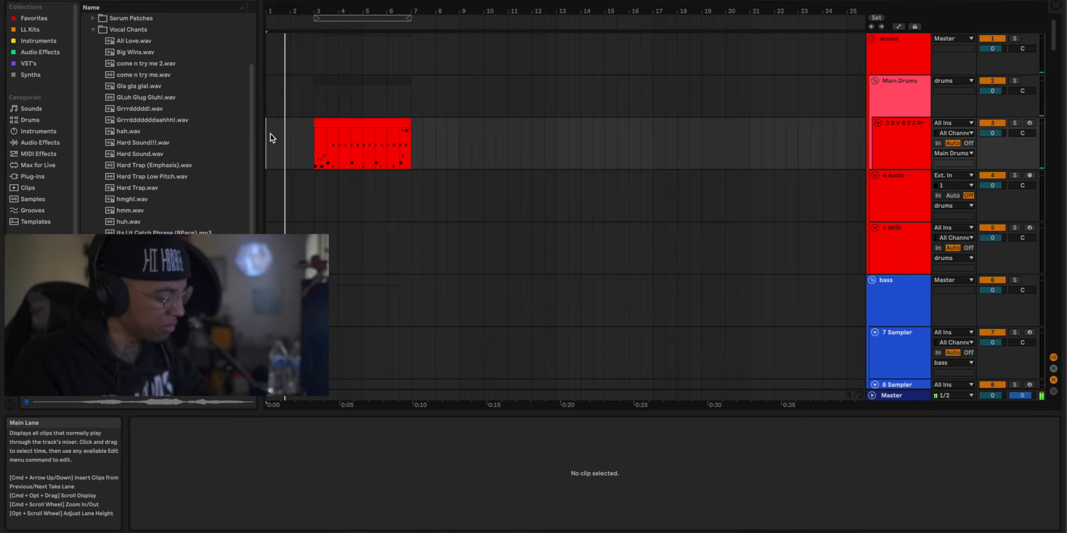
key("alt+super+u")
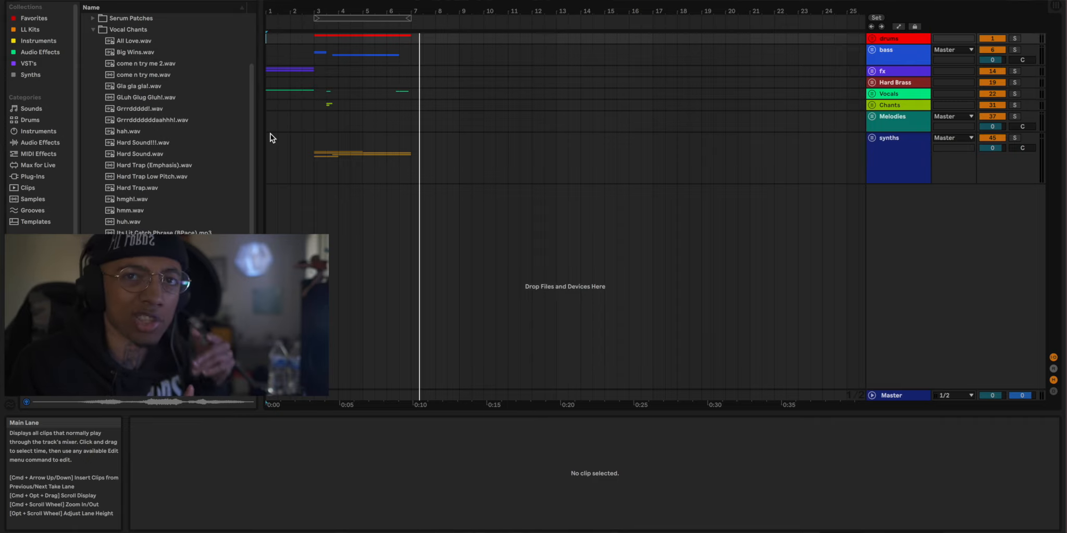
left_click(310, 144)
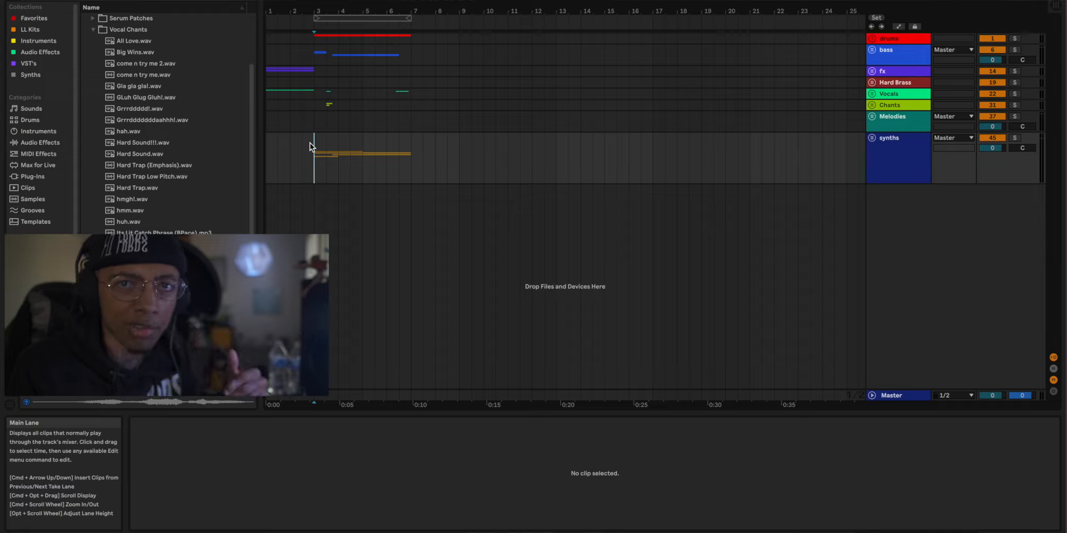